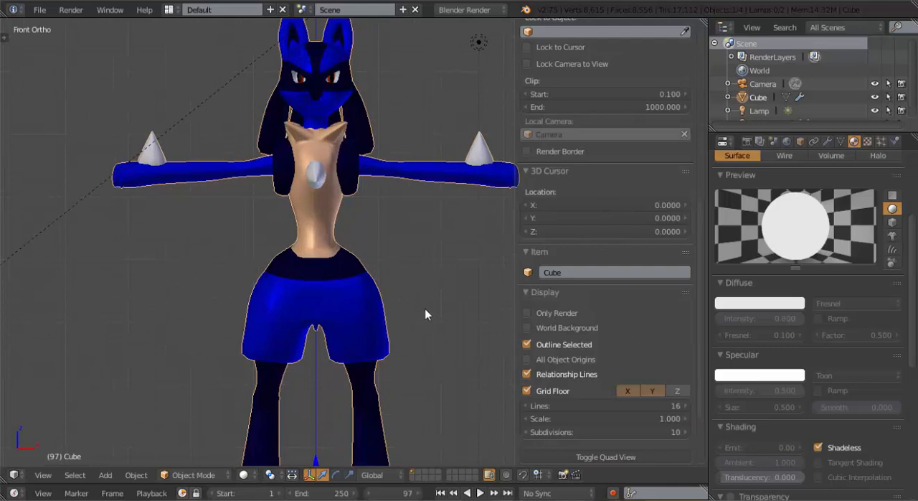
{"action": "middle_click_drag", "start_coordinate": [424, 313], "coordinate": [378, 296]}
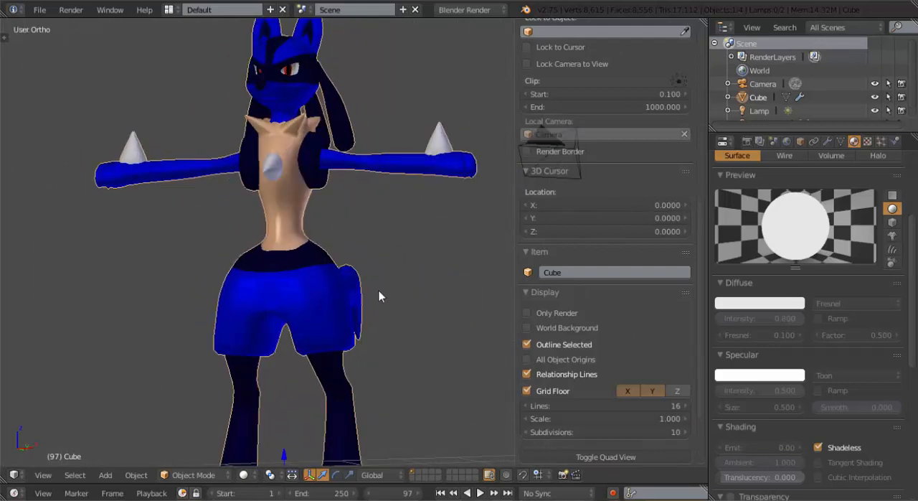
{"action": "key", "text": "KP_1"}
{"action": "scroll", "coordinate": [379, 285], "scroll_direction": "down", "scroll_amount": 5}
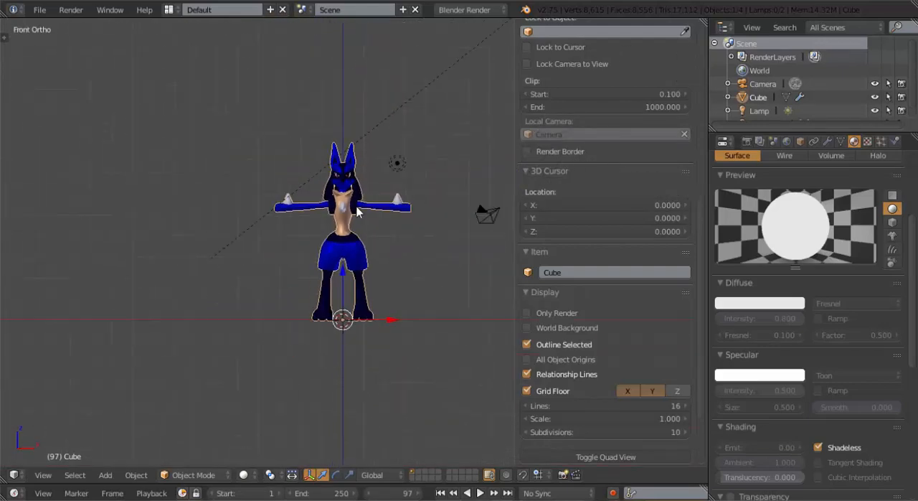
{"action": "scroll", "coordinate": [357, 215], "scroll_direction": "up", "scroll_amount": 3}
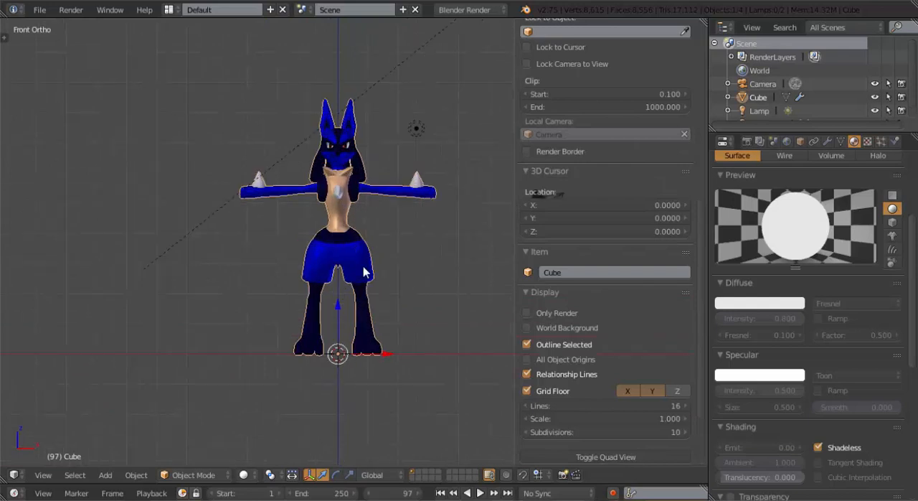
{"action": "key", "text": "shift+a"}
Make sure the Rigging: Rigify add-on is enabled in the user preferences, and close them
{"action": "mouse_move", "coordinate": [346, 343]}
{"action": "left_click", "coordinate": [41, 10]}
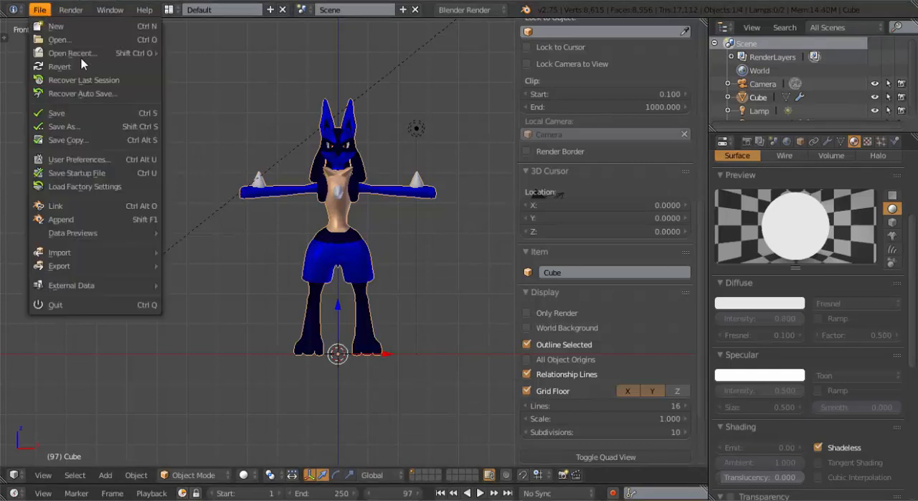
{"action": "left_click", "coordinate": [99, 160]}
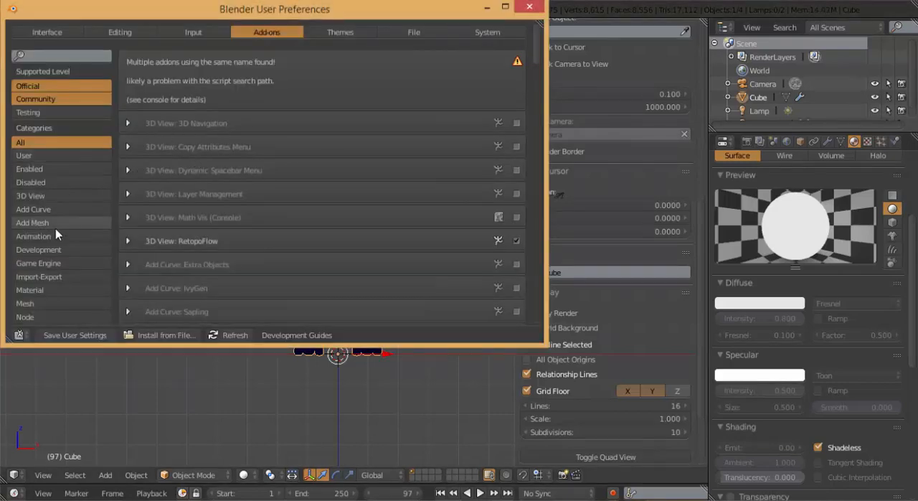
{"action": "scroll", "coordinate": [56, 237], "scroll_direction": "down", "scroll_amount": 5}
{"action": "left_click", "coordinate": [39, 238]}
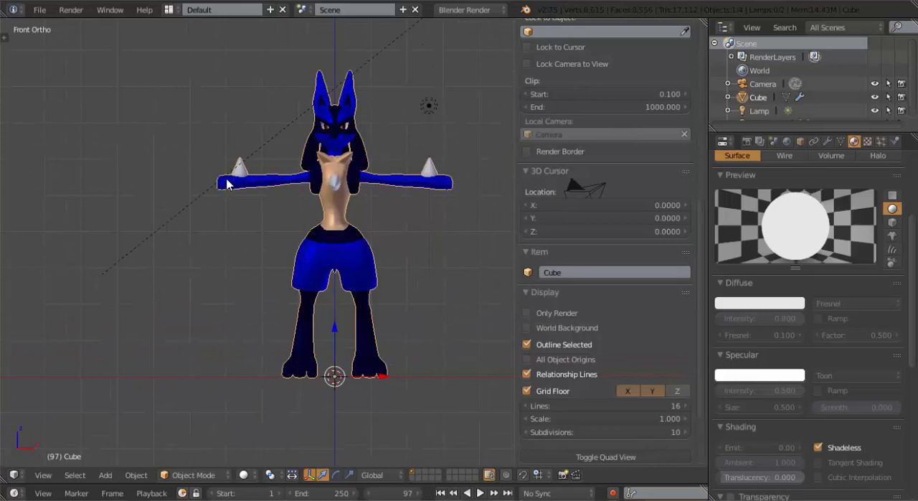
{"action": "key", "text": "alt+Tab"}
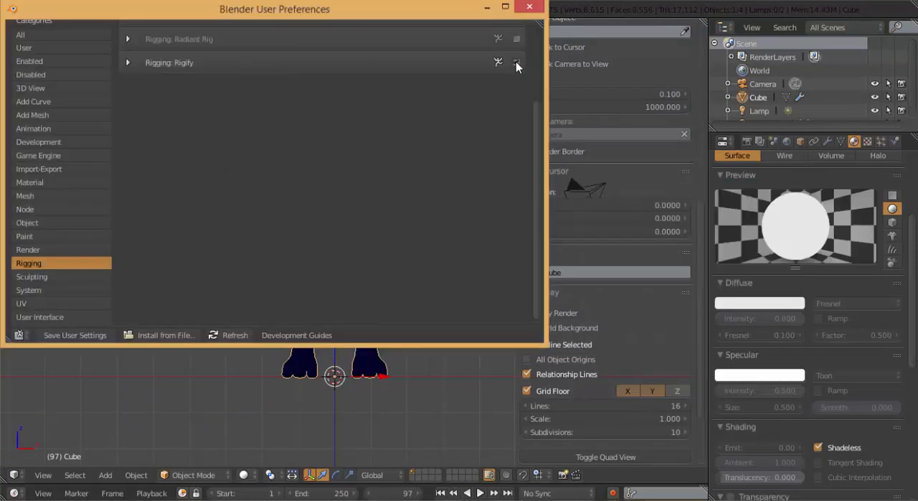
{"action": "left_click", "coordinate": [516, 63]}
{"action": "scroll", "coordinate": [451, 123], "scroll_direction": "up", "scroll_amount": 2}
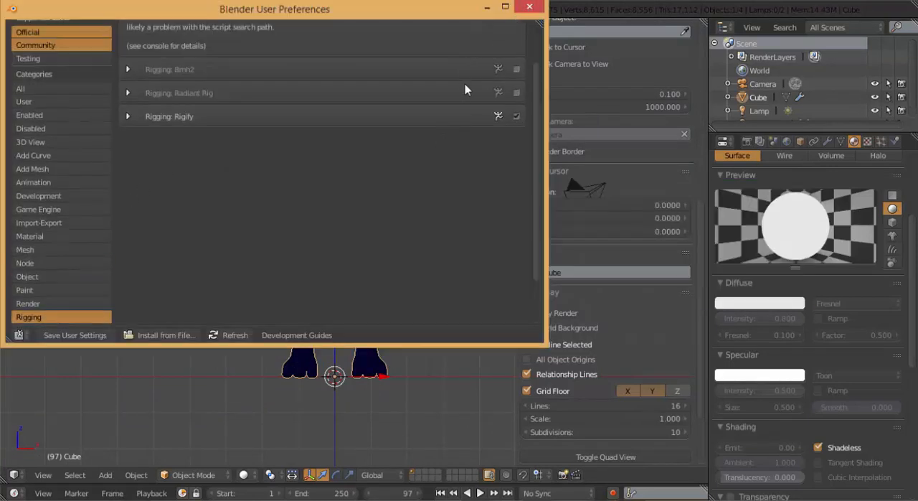
{"action": "left_click", "coordinate": [529, 4]}
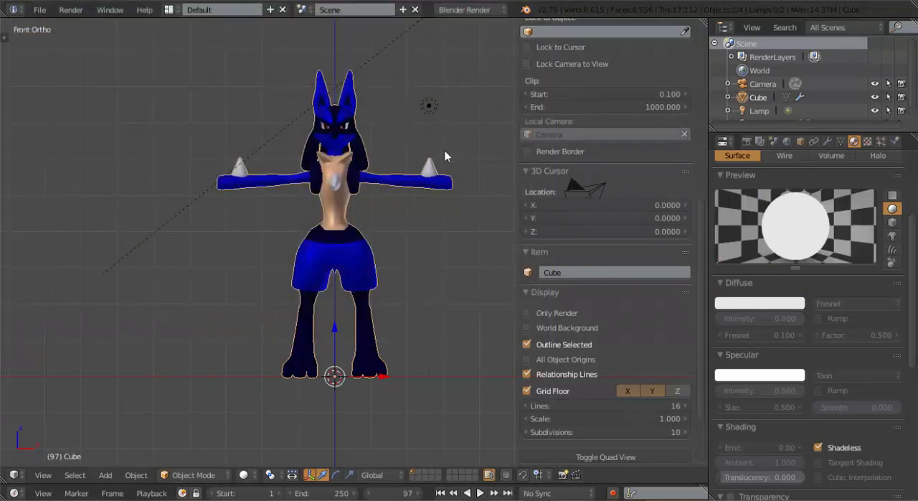
Add a Human (Meta-Rig) armature at the origin of the scene
{"action": "key", "text": "shift+a"}
{"action": "mouse_move", "coordinate": [434, 152]}
{"action": "mouse_move", "coordinate": [417, 219]}
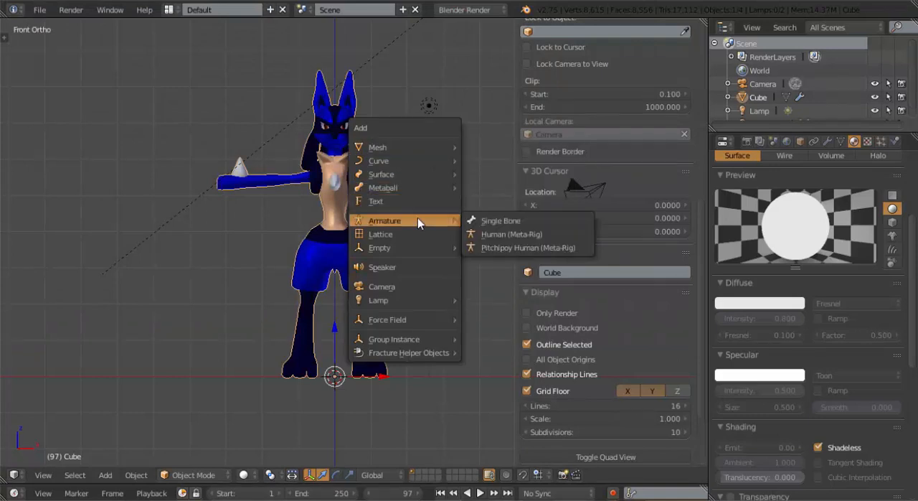
{"action": "left_click", "coordinate": [495, 234]}
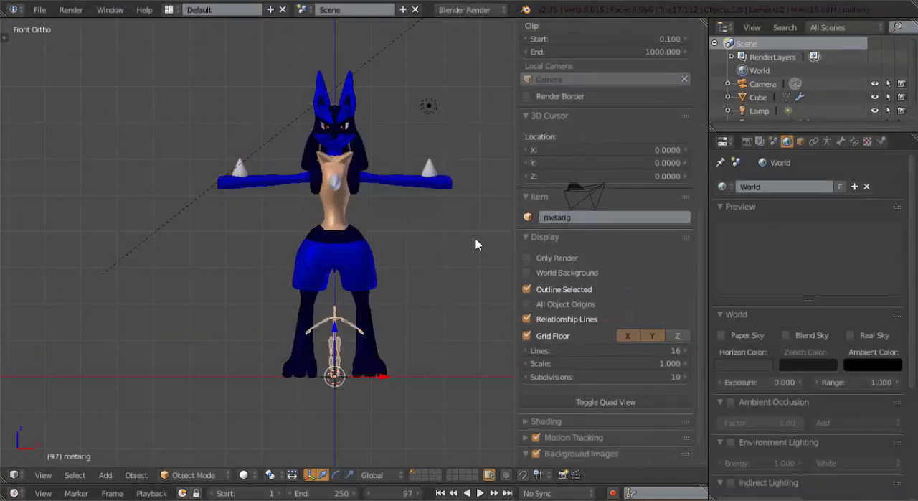
Scale the metarig up to roughly fit the character's body and apply its scale
{"action": "key", "text": "s"}
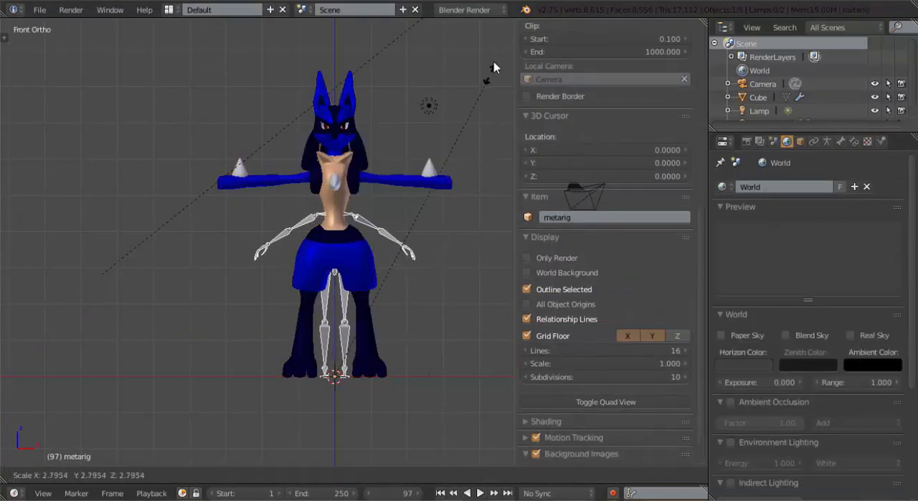
{"action": "left_click", "coordinate": [506, 434]}
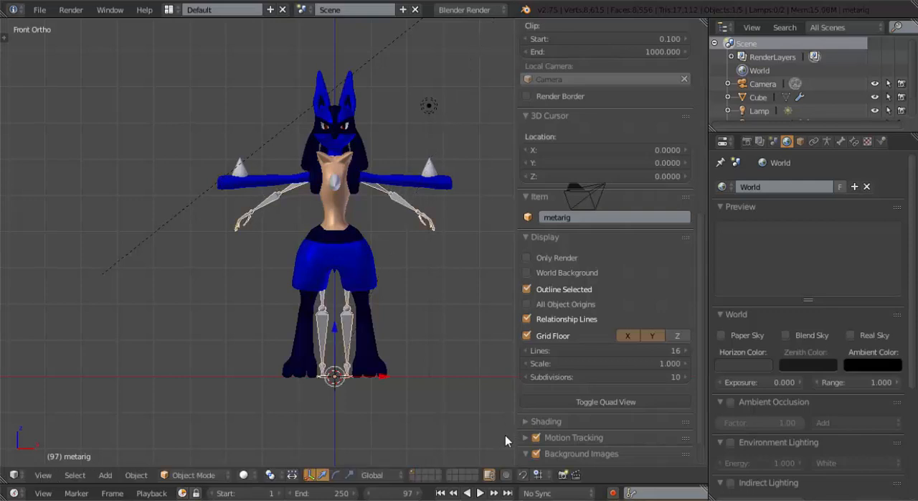
{"action": "key", "text": "ctrl+a"}
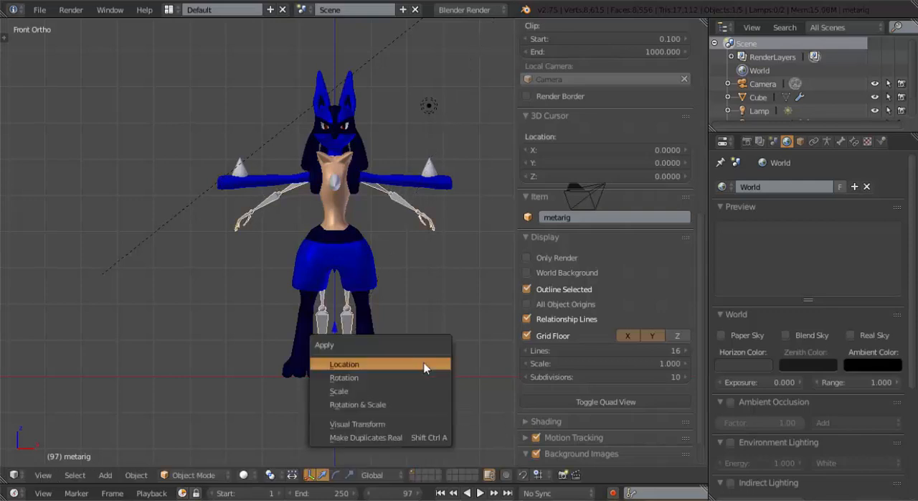
{"action": "left_click", "coordinate": [421, 390]}
Turn on X-Ray display for the metarig so its bones draw in front of the character mesh
{"action": "scroll", "coordinate": [409, 312], "scroll_direction": "up", "scroll_amount": 3}
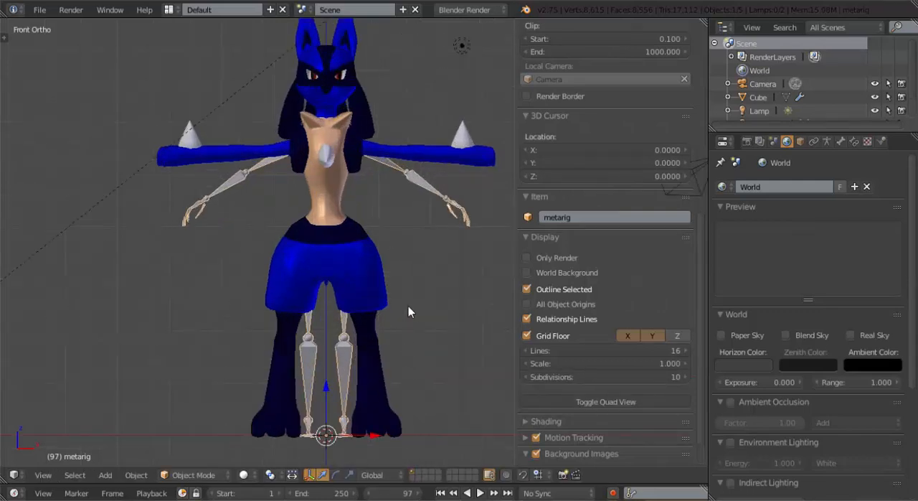
{"action": "left_click", "coordinate": [800, 142]}
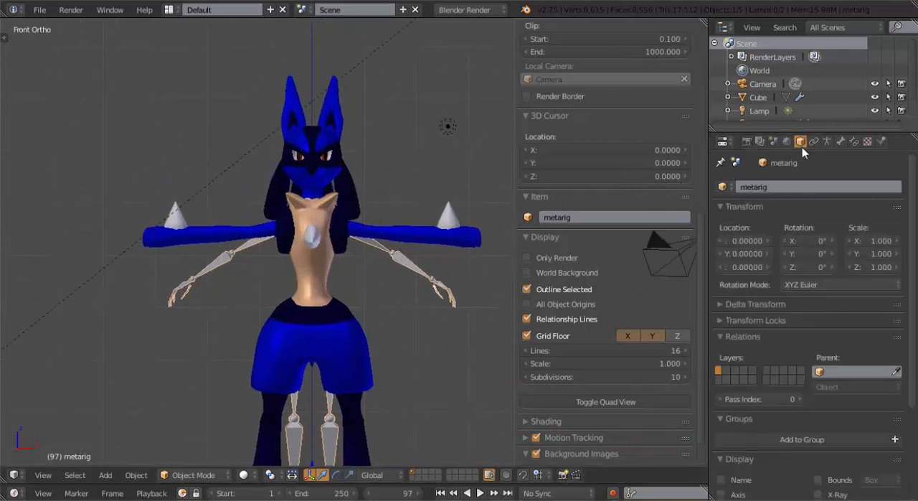
{"action": "left_click", "coordinate": [818, 494]}
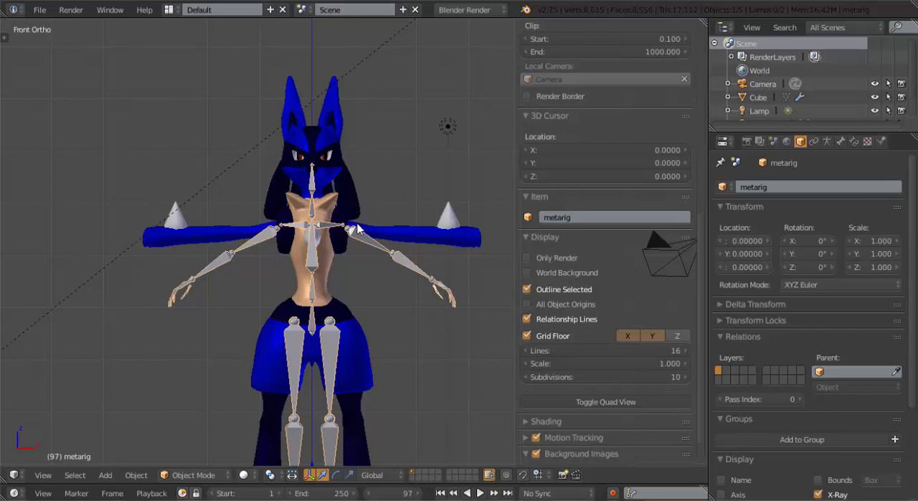
Enter Edit Mode on the metarig, turn on X-Axis Mirror in the armature options and select the left upper arm bone
{"action": "scroll", "coordinate": [357, 225], "scroll_direction": "up", "scroll_amount": 2}
{"action": "middle_click_drag", "start_coordinate": [357, 224], "coordinate": [334, 237]}
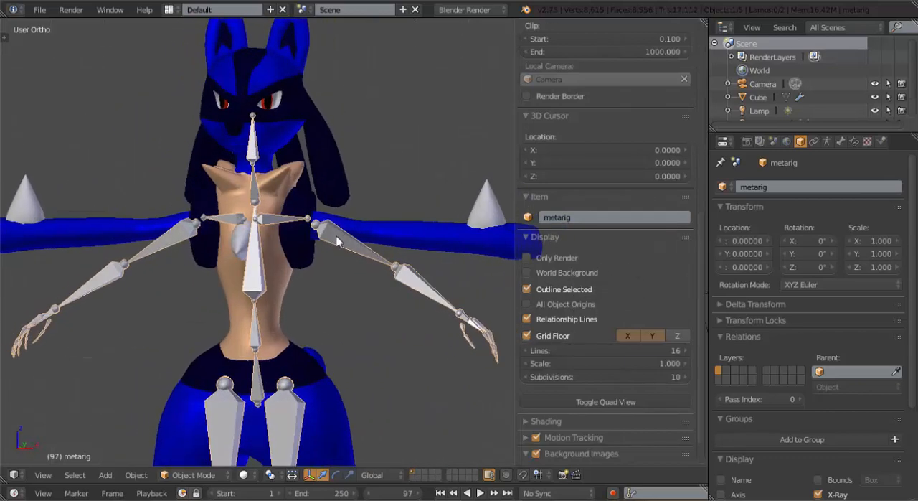
{"action": "key", "text": "Tab"}
{"action": "key", "text": "t"}
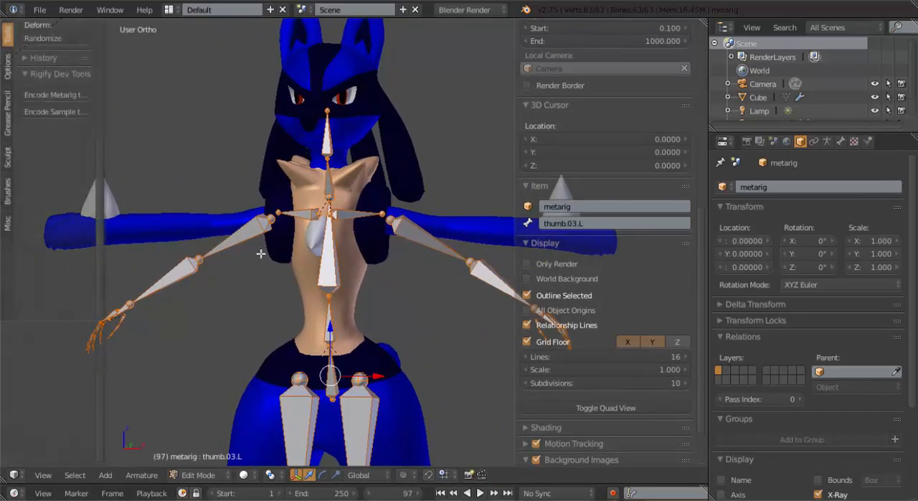
{"action": "left_click", "coordinate": [7, 66]}
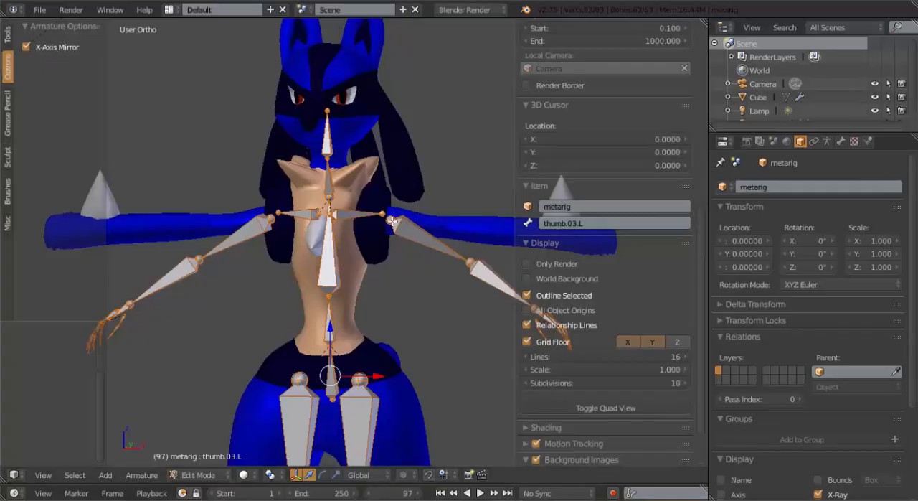
{"action": "right_click", "coordinate": [436, 248]}
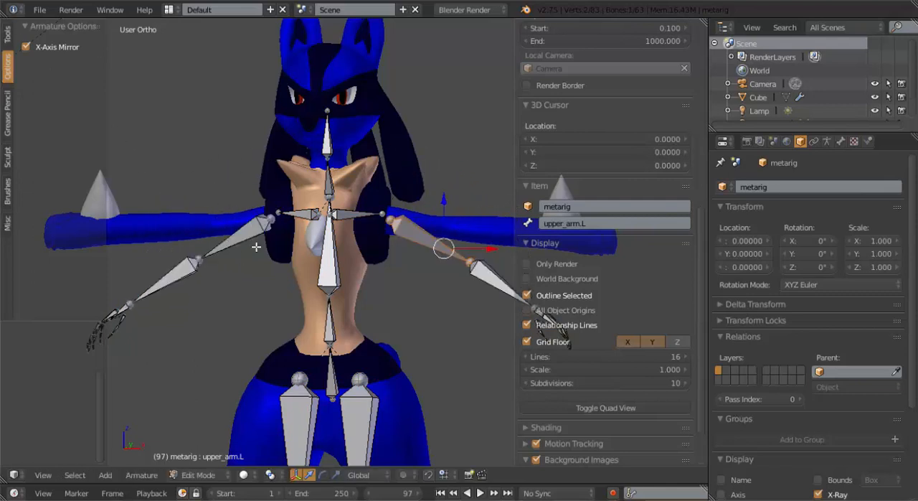
Delete the thumb bones, the pinky finger bones and the pinky's palm bone from the metarig's left hand
{"action": "key", "text": "KP_1"}
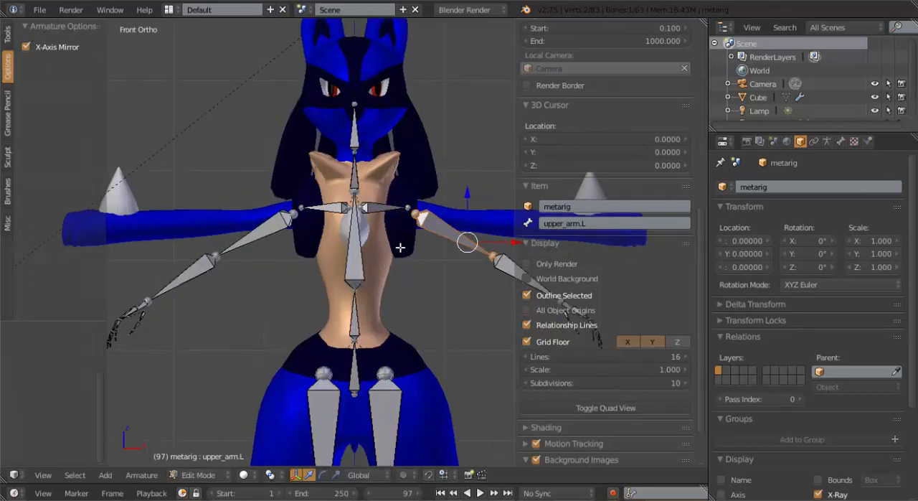
{"action": "key", "text": "t"}
{"action": "key", "text": "n"}
{"action": "scroll", "coordinate": [424, 289], "scroll_direction": "up", "scroll_amount": 3}
{"action": "middle_click_drag", "start_coordinate": [447, 306], "coordinate": [283, 182], "text": "shift"}
{"action": "middle_click_drag", "start_coordinate": [477, 227], "coordinate": [330, 281]}
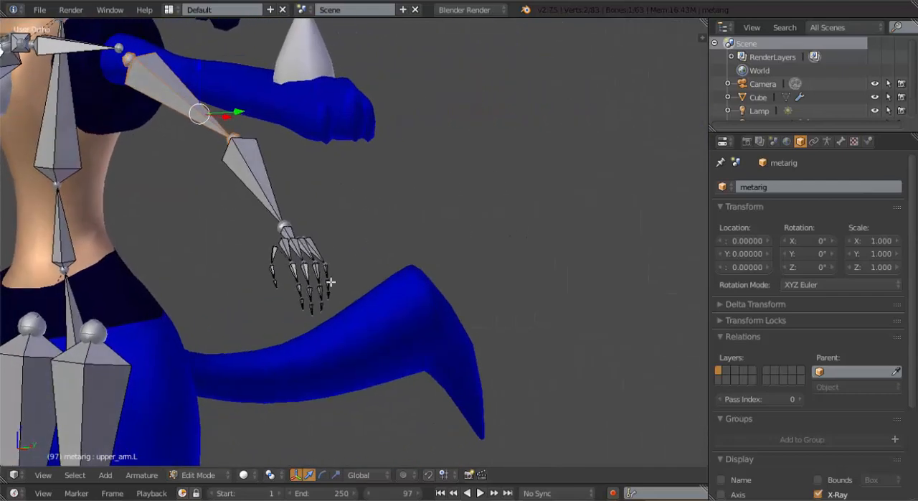
{"action": "scroll", "coordinate": [339, 277], "scroll_direction": "up", "scroll_amount": 1}
{"action": "middle_click_drag", "start_coordinate": [368, 249], "coordinate": [445, 217], "text": "shift"}
{"action": "scroll", "coordinate": [359, 257], "scroll_direction": "up", "scroll_amount": 1}
{"action": "right_click", "coordinate": [340, 248]}
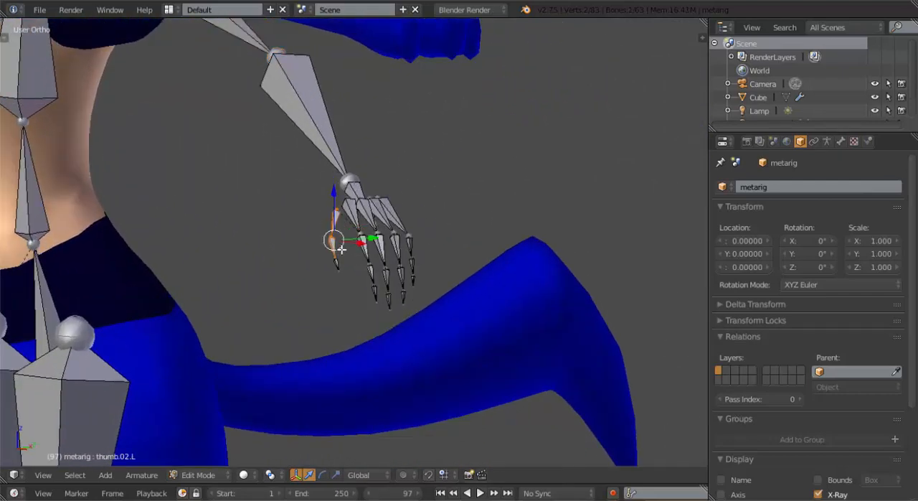
{"action": "right_click", "coordinate": [339, 263]}
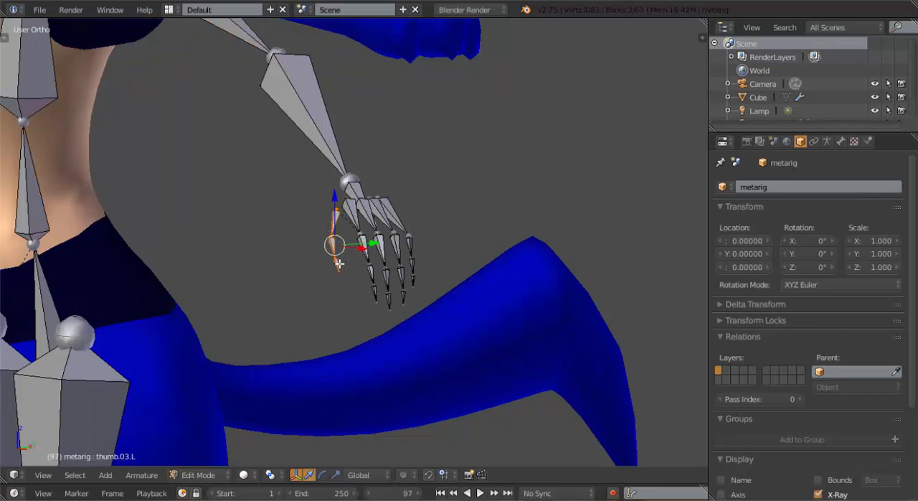
{"action": "right_click", "coordinate": [408, 246], "text": "shift"}
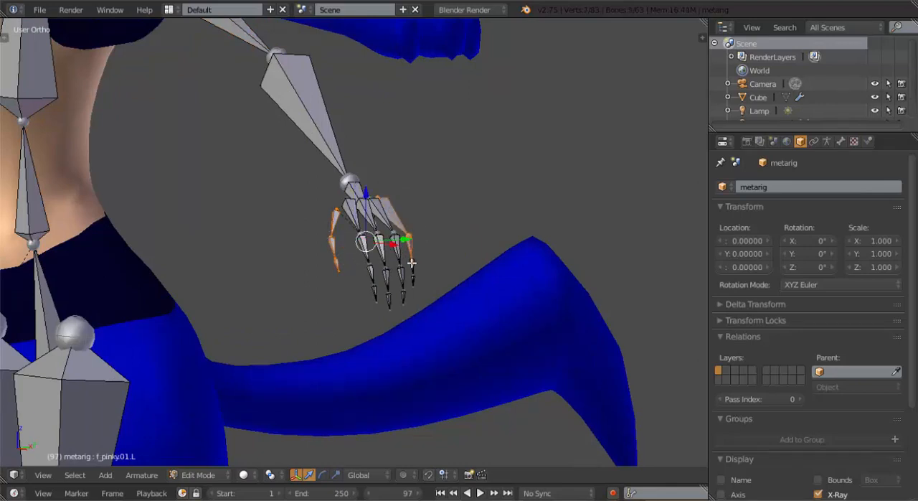
{"action": "right_click", "coordinate": [411, 263], "text": "shift"}
{"action": "right_click", "coordinate": [415, 284], "text": "shift"}
{"action": "key", "text": "x"}
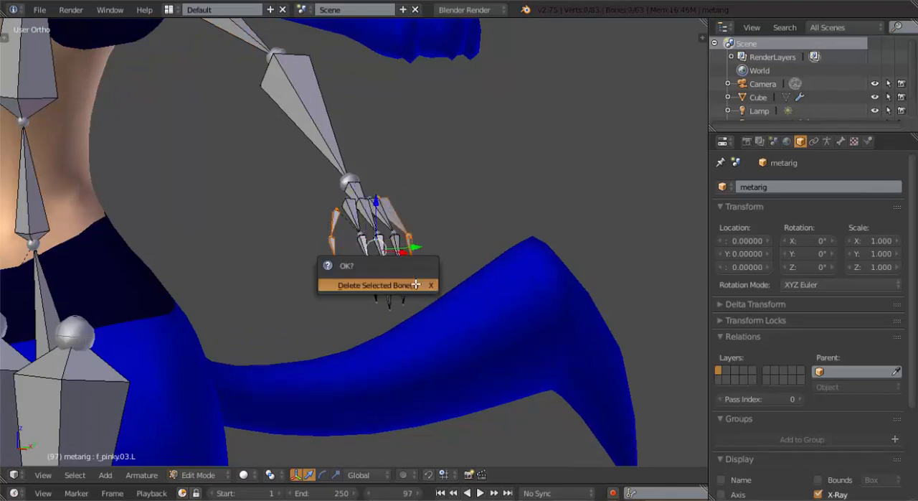
{"action": "left_click", "coordinate": [409, 285]}
Move the metarig's left knee joint outward and slightly up into the character's leg in front view
{"action": "scroll", "coordinate": [260, 299], "scroll_direction": "down", "scroll_amount": 5}
{"action": "scroll", "coordinate": [382, 271], "scroll_direction": "up", "scroll_amount": 2}
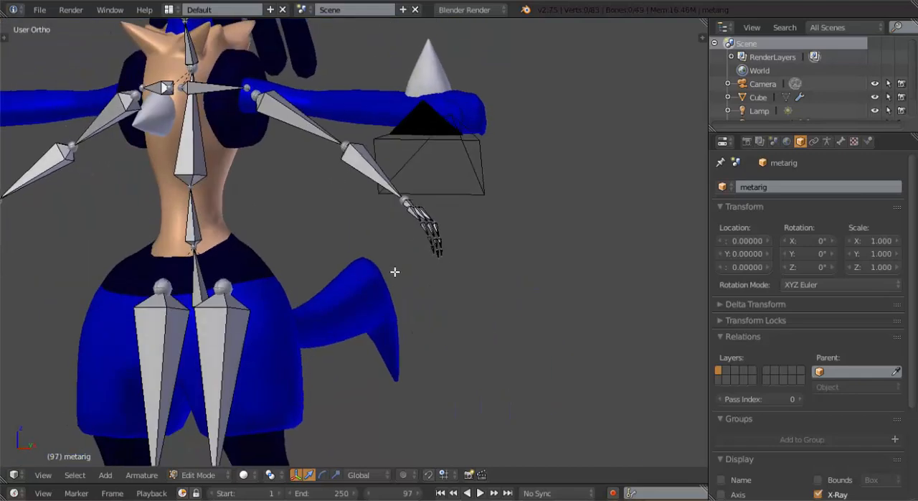
{"action": "key", "text": "KP_1"}
{"action": "scroll", "coordinate": [399, 286], "scroll_direction": "down", "scroll_amount": 2}
{"action": "middle_click_drag", "start_coordinate": [360, 358], "coordinate": [387, 282], "text": "shift"}
{"action": "right_click", "coordinate": [333, 310]}
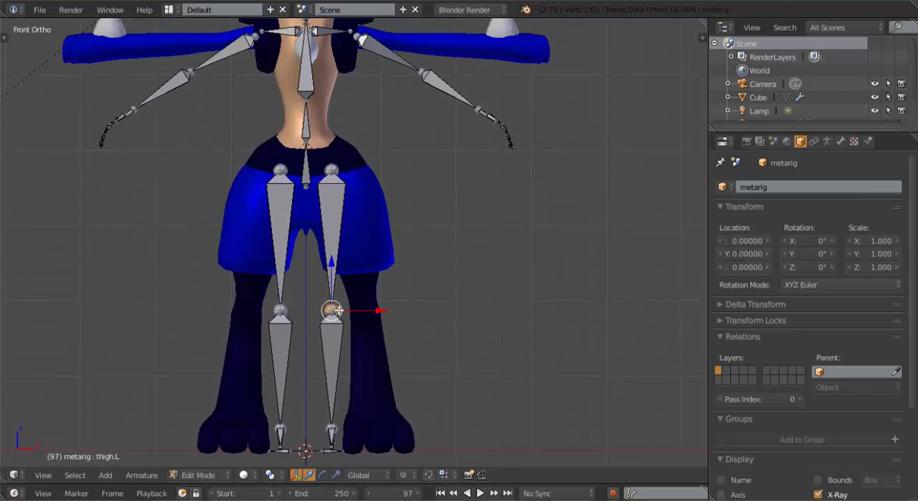
{"action": "key", "text": "g"}
{"action": "left_click", "coordinate": [370, 287]}
Move the lower end of the left shin bone up and back to the rear bend of the leg in side view
{"action": "key", "text": "KP_3"}
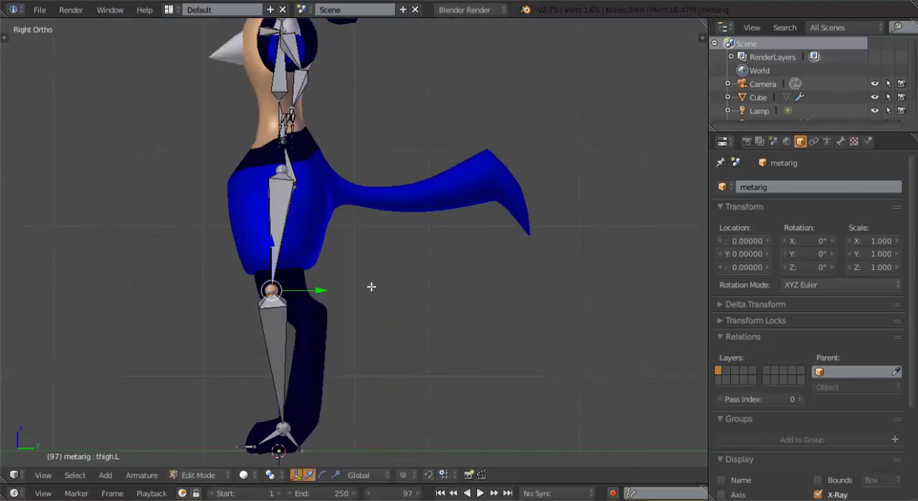
{"action": "middle_click_drag", "start_coordinate": [308, 320], "coordinate": [343, 301], "text": "shift"}
{"action": "key", "text": "g"}
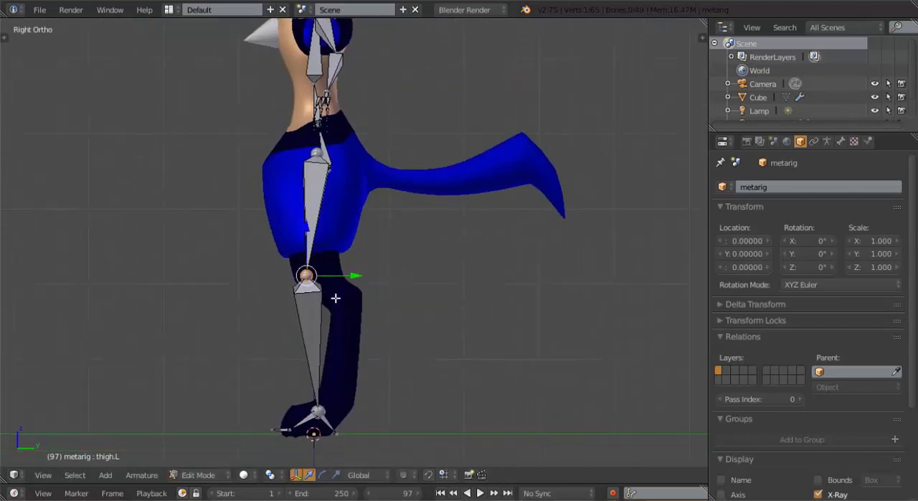
{"action": "right_click", "coordinate": [315, 416]}
{"action": "key", "text": "g"}
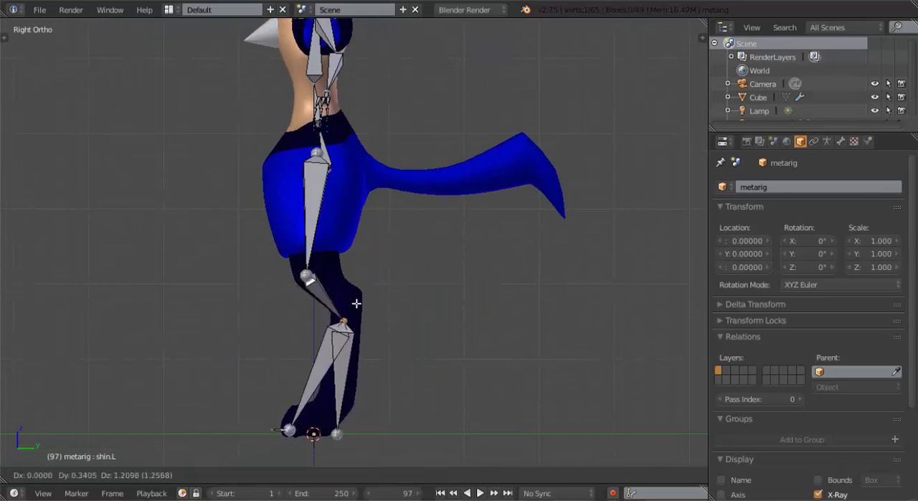
{"action": "left_click", "coordinate": [357, 294]}
Move the lower end of the left heel bone backward and slightly up, behind the foot, in side view
{"action": "right_click", "coordinate": [334, 434]}
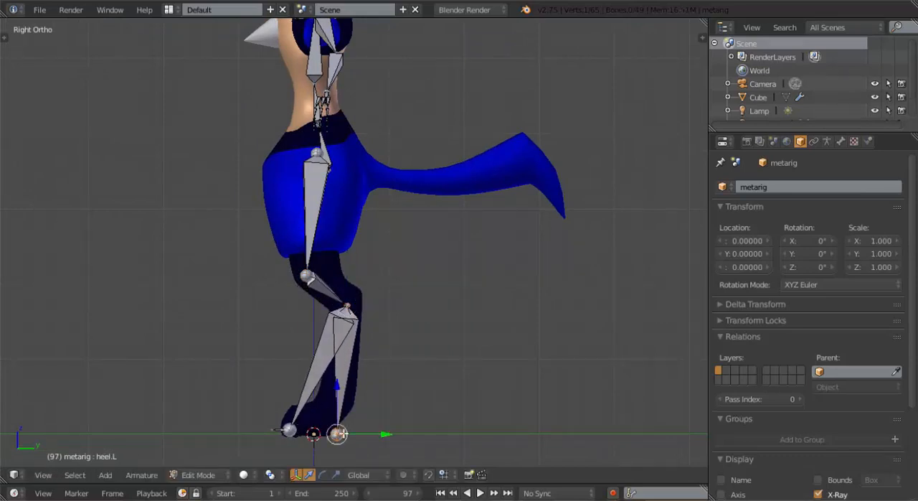
{"action": "key", "text": "g"}
{"action": "left_click", "coordinate": [374, 426]}
Move the lower end of the left foot bone back and up, and place the toe bone's tip at the front of the foot
{"action": "right_click", "coordinate": [288, 430]}
{"action": "key", "text": "g"}
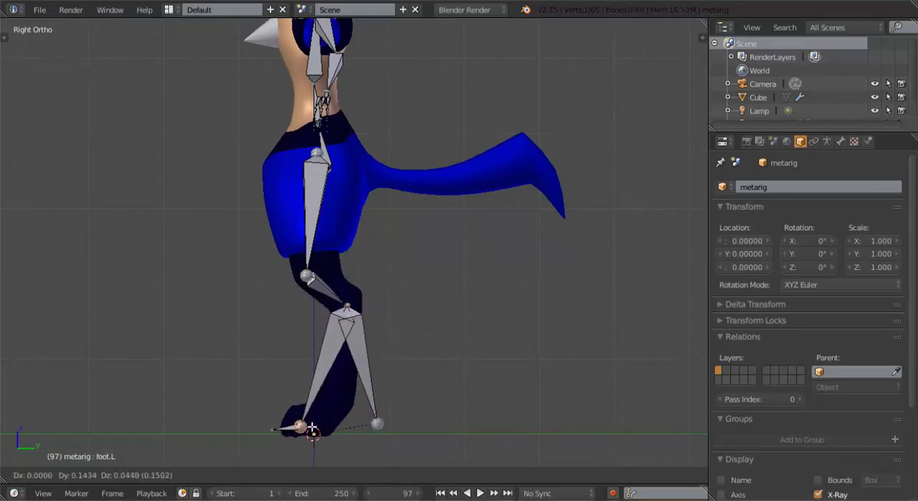
{"action": "left_click", "coordinate": [336, 414]}
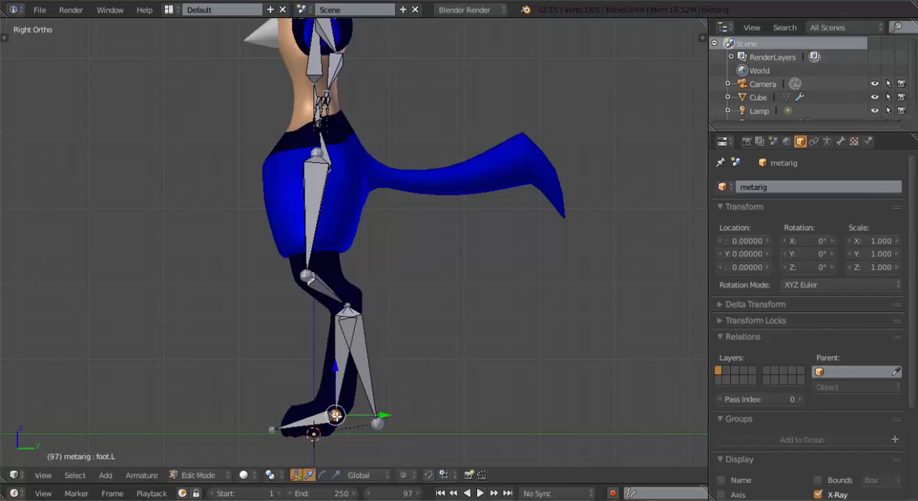
{"action": "right_click", "coordinate": [269, 435]}
{"action": "key", "text": "g"}
{"action": "left_click", "coordinate": [276, 434]}
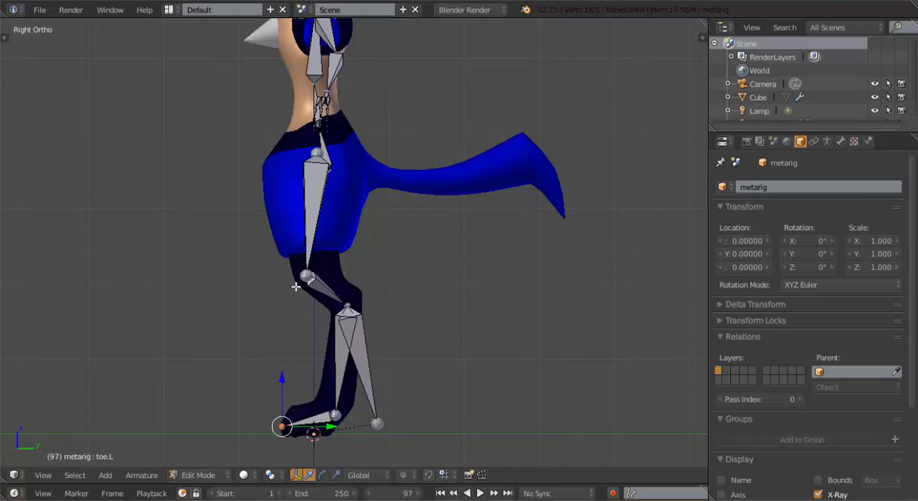
Move the left lower-leg and foot bones outward along X into the character's leg in front view
{"action": "middle_click_drag", "start_coordinate": [295, 287], "coordinate": [474, 302]}
{"action": "key", "text": "KP_1"}
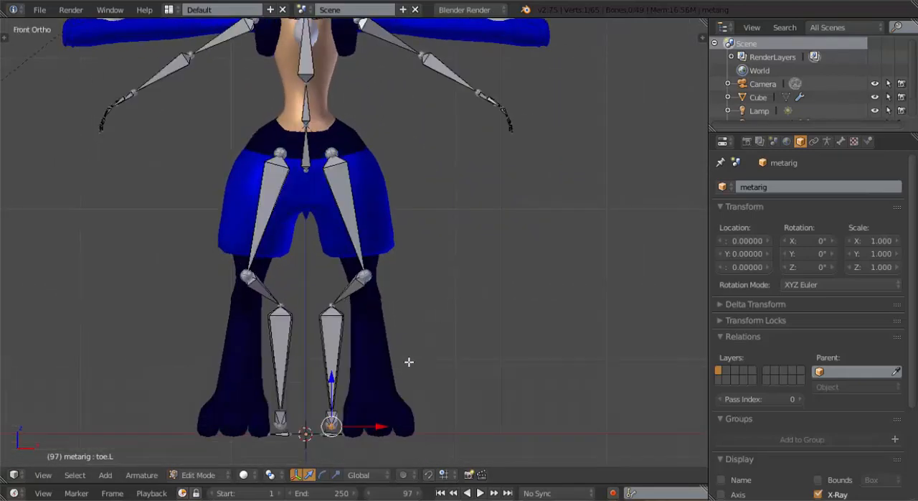
{"action": "middle_click_drag", "start_coordinate": [408, 361], "coordinate": [414, 281], "text": "shift"}
{"action": "key", "text": "b"}
{"action": "left_click_drag", "start_coordinate": [311, 213], "coordinate": [369, 380]}
{"action": "key", "text": "g"}
{"action": "key", "text": "x"}
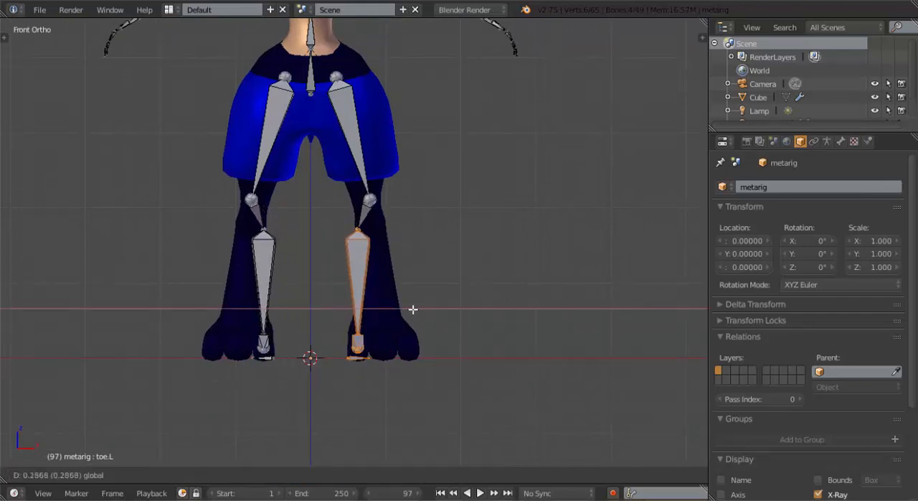
{"action": "left_click", "coordinate": [424, 307]}
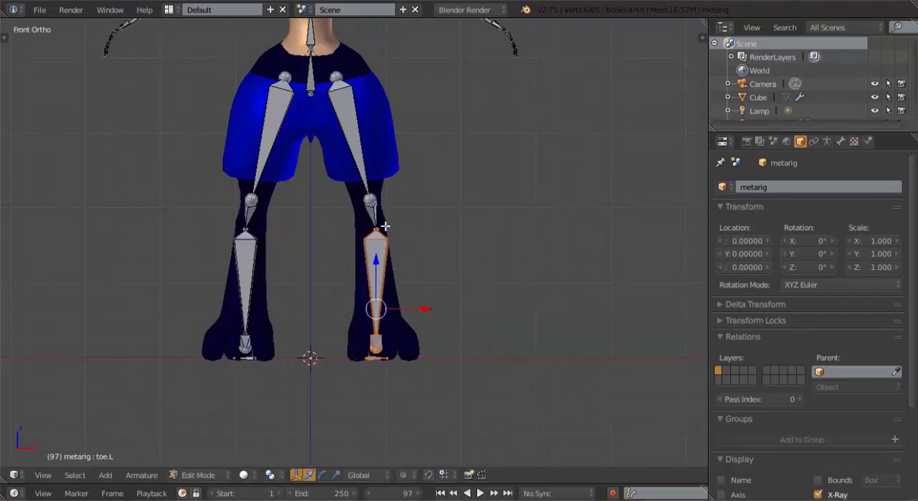
{"action": "right_click", "coordinate": [380, 226]}
{"action": "key", "text": "r"}
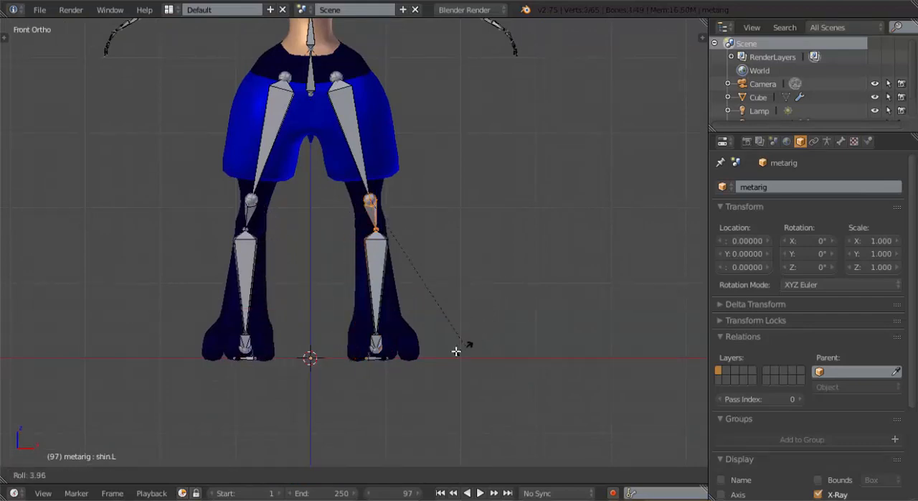
{"action": "right_click", "coordinate": [412, 357]}
Move the upper end of the left thigh bone outward and down into the shorts in front view
{"action": "scroll", "coordinate": [404, 297], "scroll_direction": "up", "scroll_amount": 1}
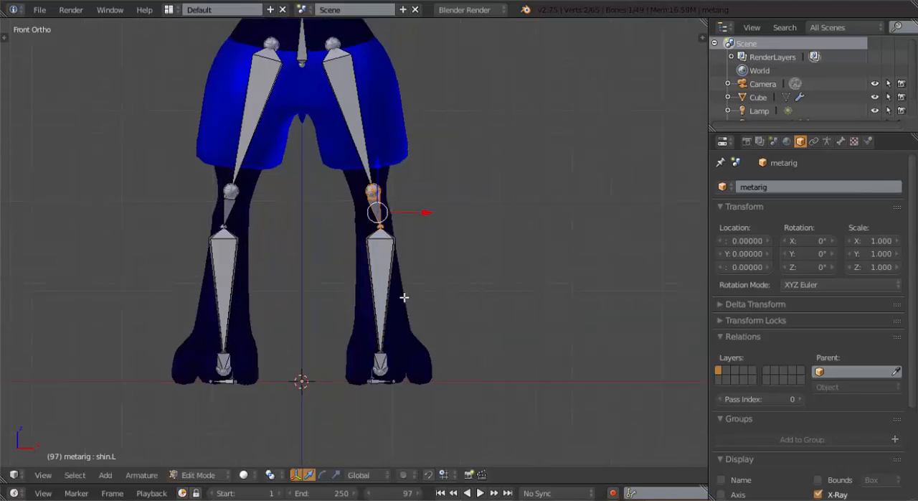
{"action": "scroll", "coordinate": [412, 315], "scroll_direction": "down", "scroll_amount": 3}
{"action": "scroll", "coordinate": [440, 338], "scroll_direction": "up", "scroll_amount": 1}
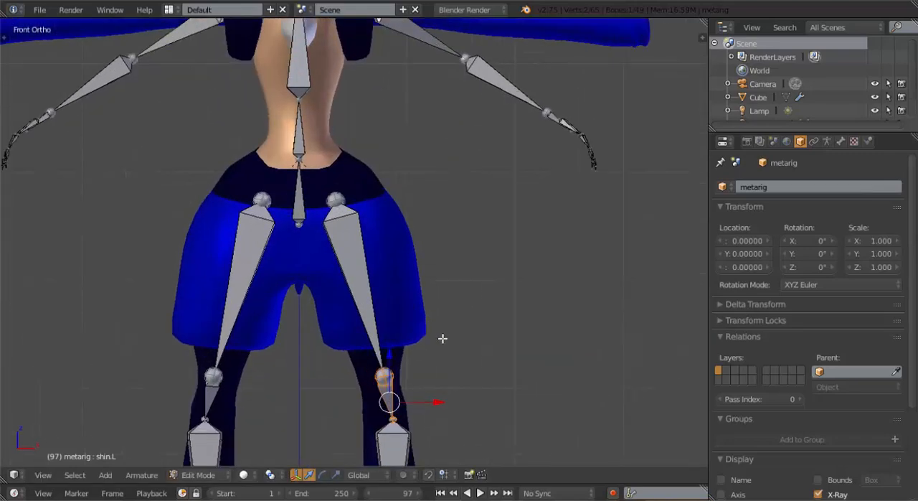
{"action": "middle_click_drag", "start_coordinate": [441, 338], "coordinate": [415, 348]}
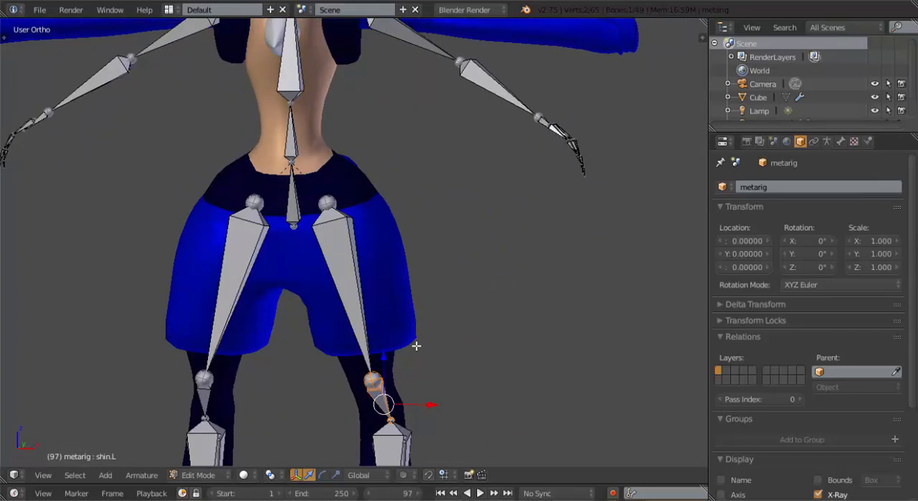
{"action": "key", "text": "KP_1"}
{"action": "right_click", "coordinate": [335, 199]}
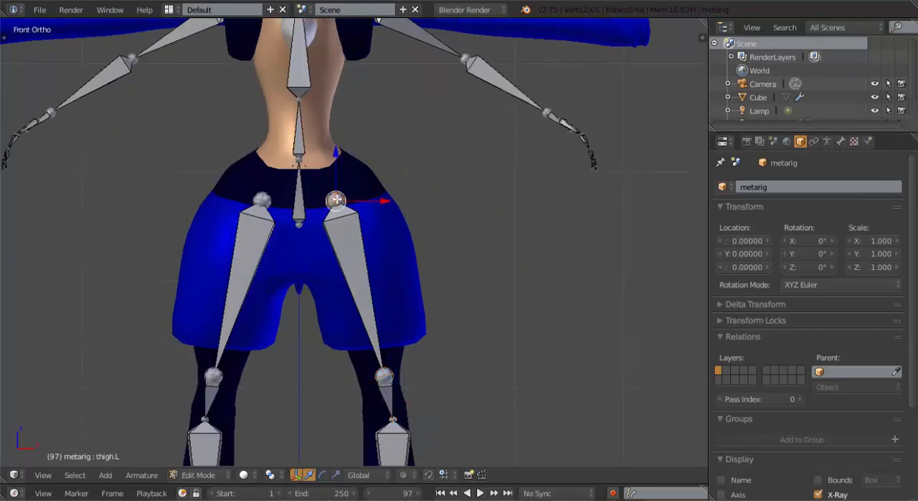
{"action": "key", "text": "g"}
{"action": "left_click", "coordinate": [355, 233]}
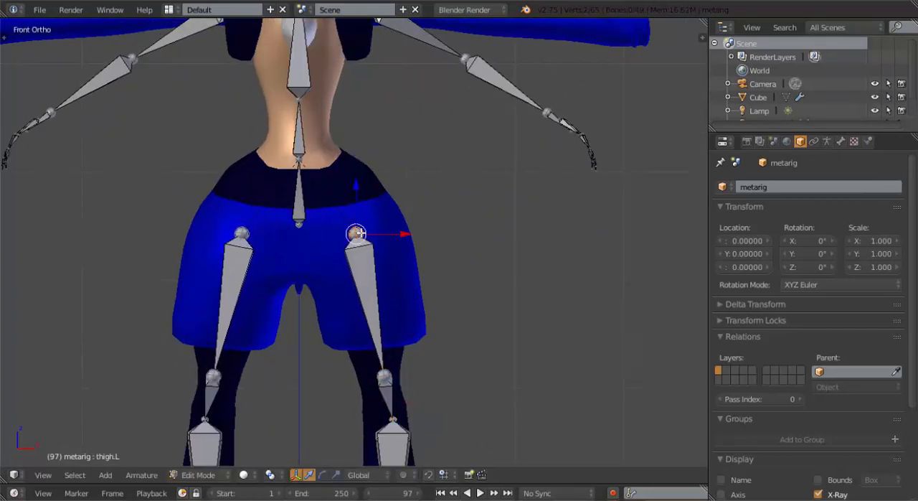
Move the lower end of the hips bone forward and down to the thigh joint's level in side view
{"action": "middle_click_drag", "start_coordinate": [360, 233], "coordinate": [180, 219]}
{"action": "key", "text": "KP_3"}
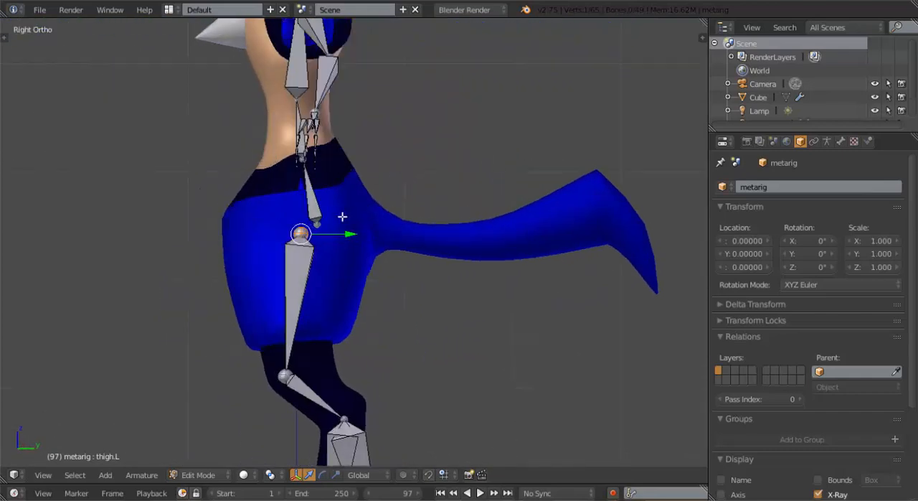
{"action": "right_click", "coordinate": [320, 222]}
{"action": "key", "text": "g"}
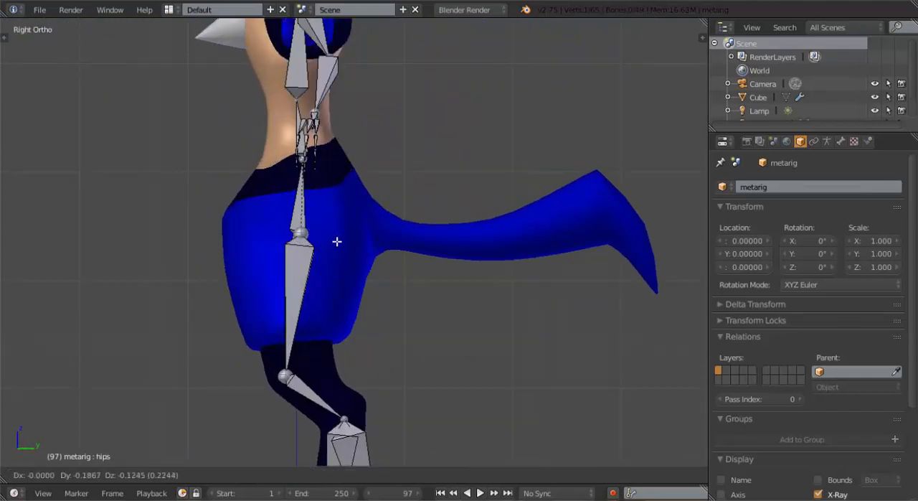
{"action": "left_click", "coordinate": [337, 241]}
Move the joint between the hips and spine bones slightly forward and up at the waist in side view
{"action": "middle_click_drag", "start_coordinate": [234, 268], "coordinate": [399, 268]}
{"action": "key", "text": "KP_1"}
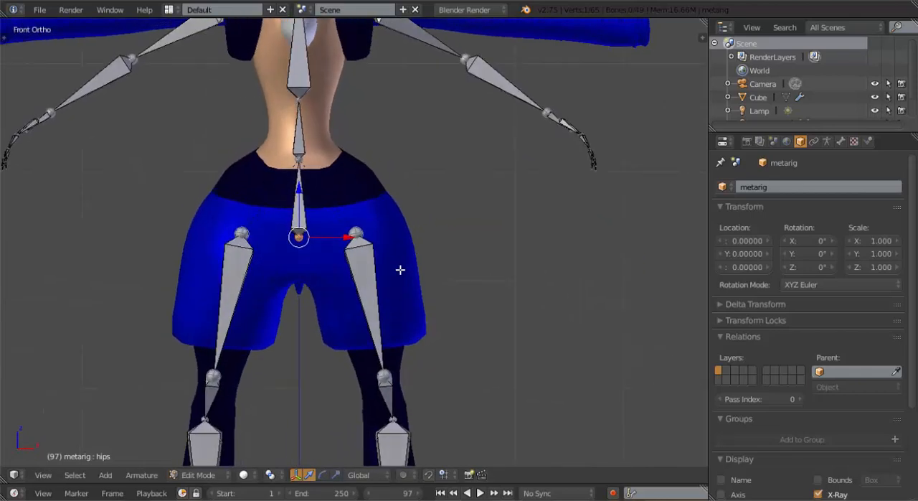
{"action": "key", "text": "KP_3"}
{"action": "scroll", "coordinate": [351, 209], "scroll_direction": "up", "scroll_amount": 2}
{"action": "middle_click_drag", "start_coordinate": [322, 142], "coordinate": [364, 244], "text": "shift"}
{"action": "right_click", "coordinate": [321, 221]}
{"action": "key", "text": "g"}
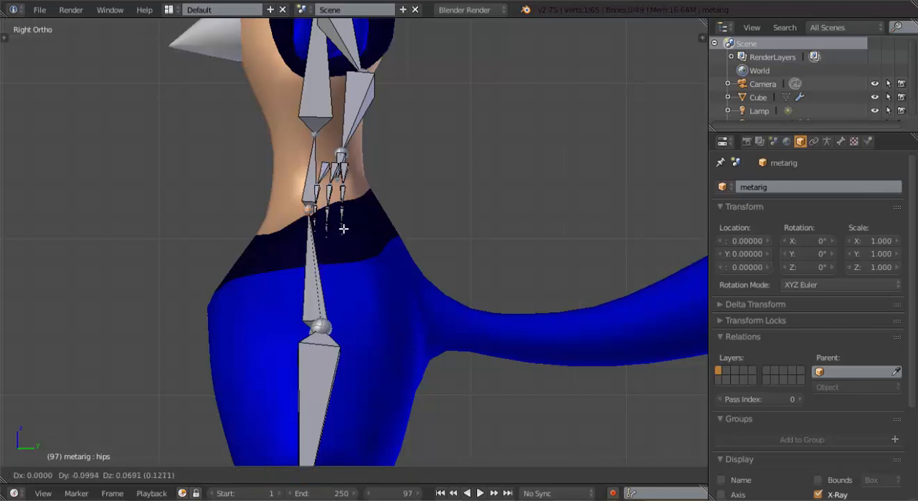
{"action": "left_click", "coordinate": [350, 231]}
Move the joint between the spine and chest bones up inside the torso in side view
{"action": "middle_click_drag", "start_coordinate": [311, 102], "coordinate": [345, 213], "text": "shift"}
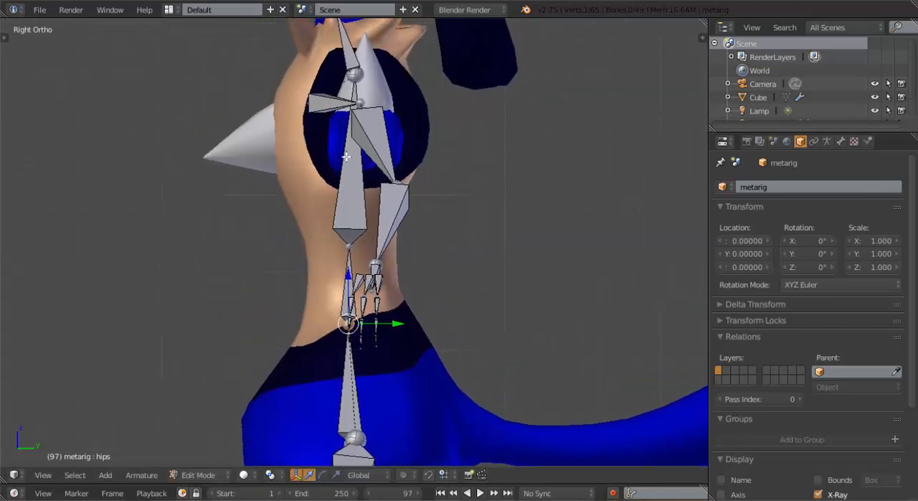
{"action": "right_click", "coordinate": [350, 245]}
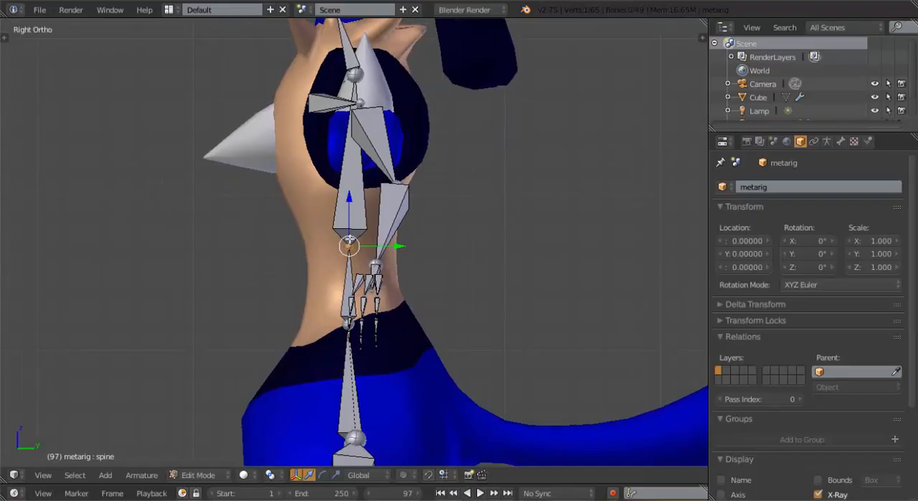
{"action": "key", "text": "g"}
{"action": "left_click", "coordinate": [329, 234]}
Move the outer end of the left shoulder bone inward and slightly up in front view
{"action": "middle_click_drag", "start_coordinate": [328, 234], "coordinate": [471, 221]}
{"action": "key", "text": "KP_1"}
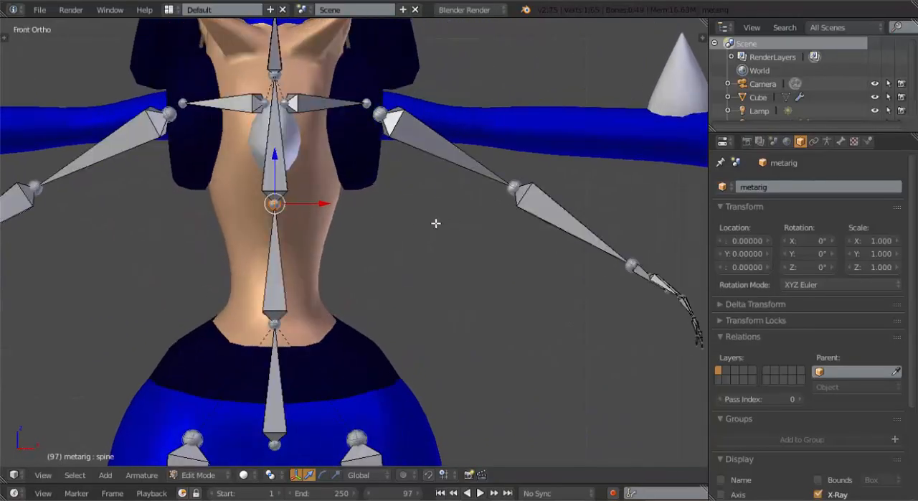
{"action": "scroll", "coordinate": [464, 244], "scroll_direction": "down", "scroll_amount": 5}
{"action": "scroll", "coordinate": [395, 230], "scroll_direction": "up", "scroll_amount": 6}
{"action": "middle_click_drag", "start_coordinate": [399, 216], "coordinate": [411, 253], "text": "shift"}
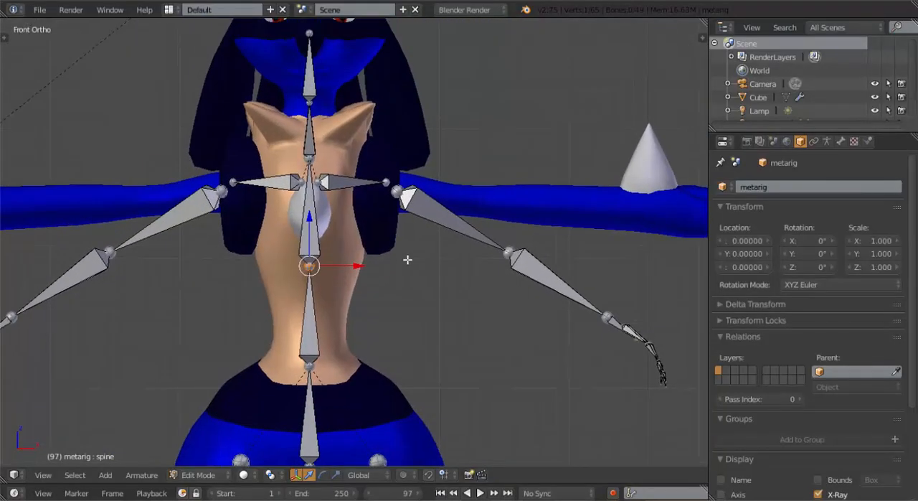
{"action": "middle_click_drag", "start_coordinate": [398, 201], "coordinate": [394, 223], "text": "shift"}
{"action": "right_click", "coordinate": [382, 203]}
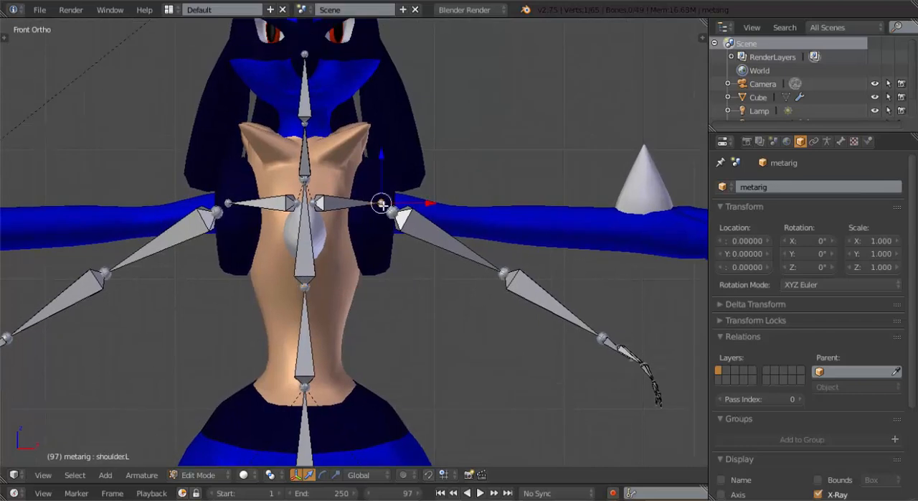
{"action": "key", "text": "g"}
{"action": "left_click", "coordinate": [368, 196]}
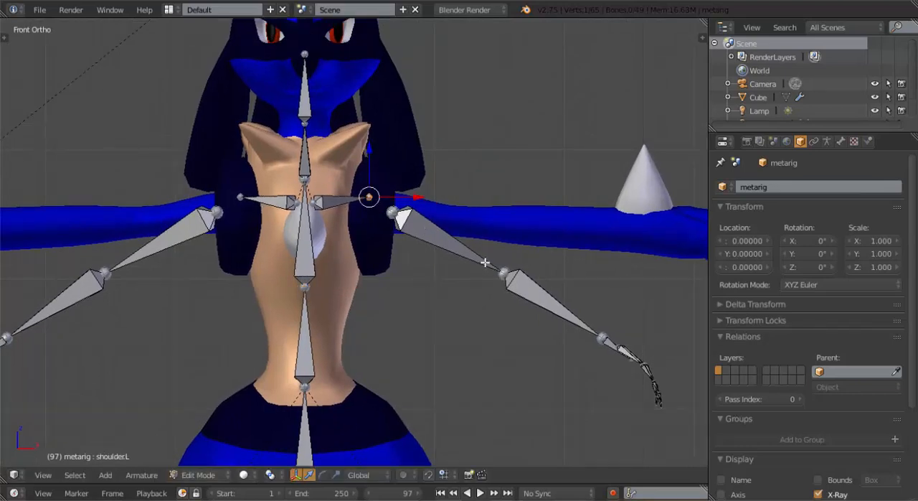
Move the left elbow joint up and slightly inward into the character's arm in front view
{"action": "right_click", "coordinate": [507, 274]}
{"action": "key", "text": "g"}
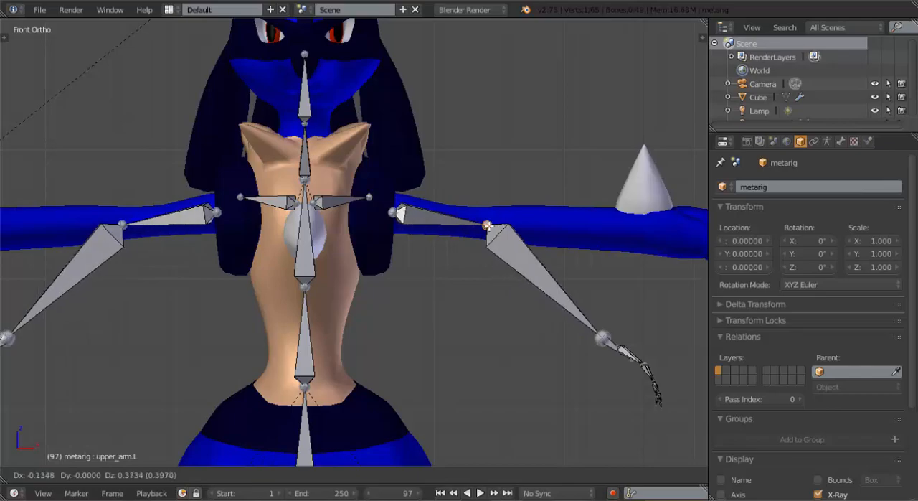
{"action": "left_click", "coordinate": [487, 223]}
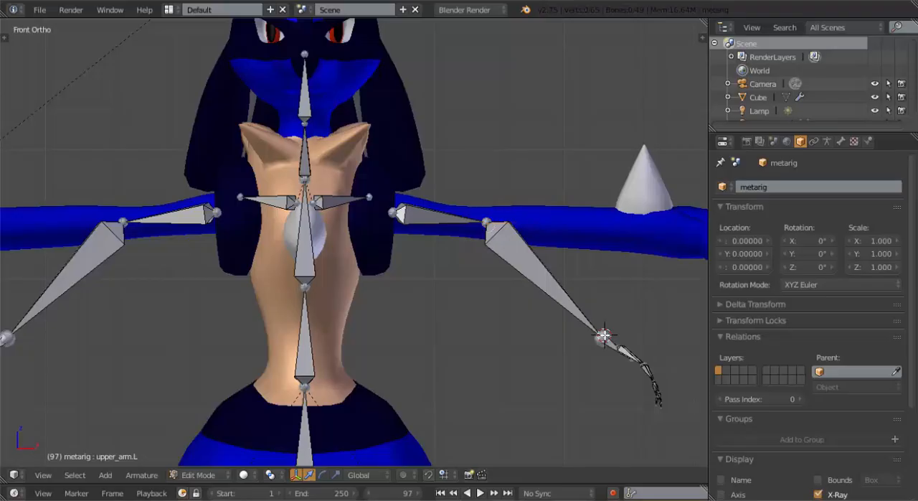
Select the left wrist joint and all hand bones, then move and rotate them to fit inside the end of the arm
{"action": "middle_click_drag", "start_coordinate": [594, 333], "coordinate": [555, 256], "text": "shift"}
{"action": "key", "text": "b"}
{"action": "left_click_drag", "start_coordinate": [530, 231], "coordinate": [694, 377]}
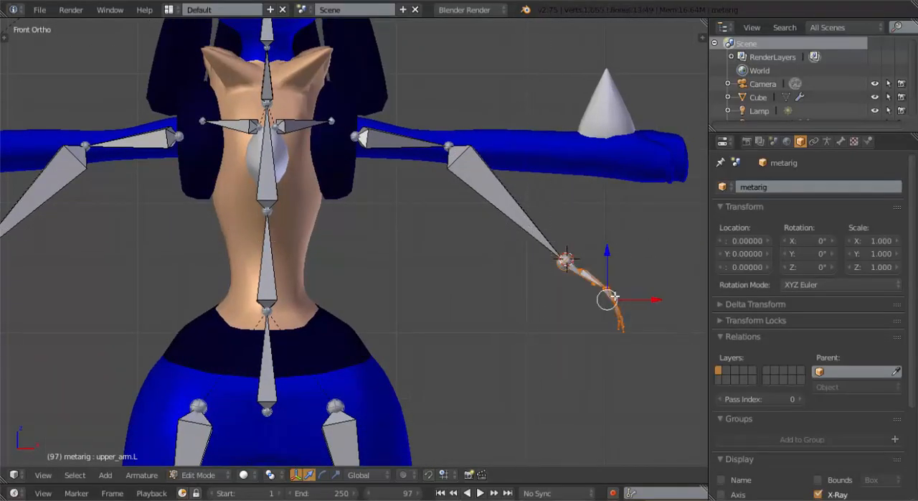
{"action": "middle_click_drag", "start_coordinate": [604, 295], "coordinate": [570, 295], "text": "shift"}
{"action": "key", "text": "g"}
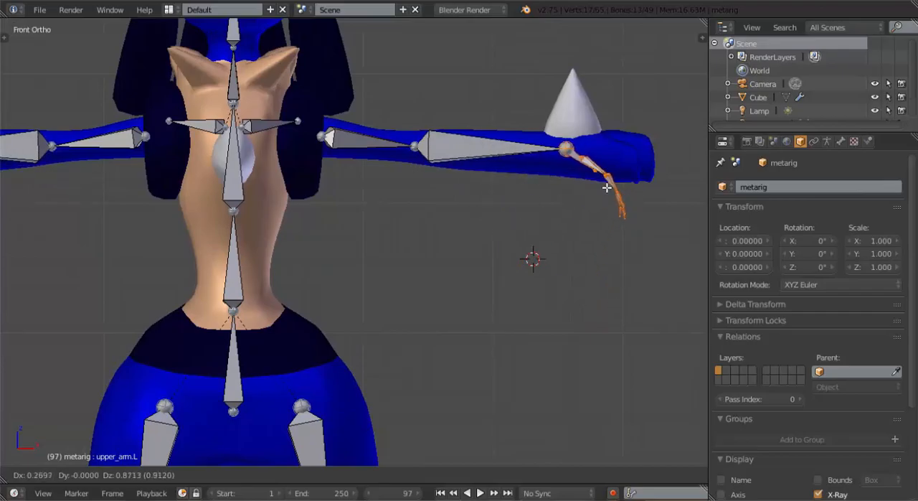
{"action": "key", "text": "r"}
{"action": "left_click", "coordinate": [646, 192]}
{"action": "key", "text": "g"}
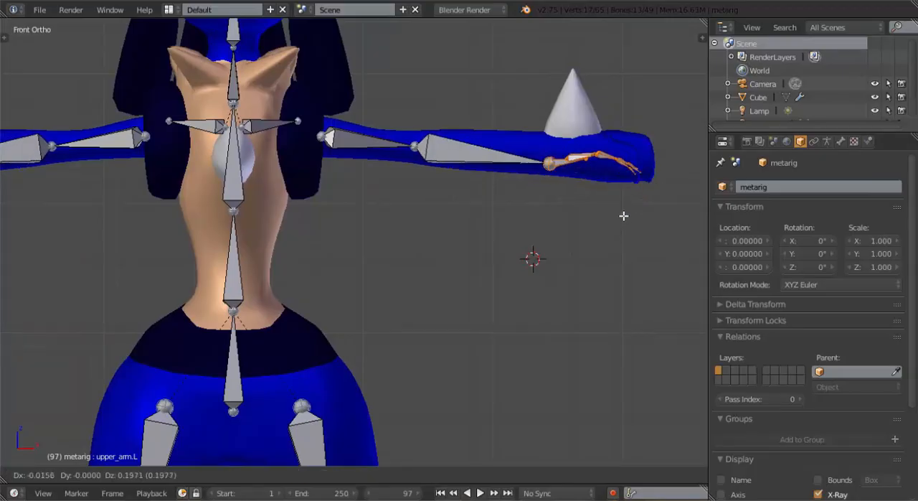
{"action": "left_click", "coordinate": [623, 217]}
Flatten the selected left hand and finger bones by scaling them to 0 along the Z axis
{"action": "key", "text": "s"}
{"action": "key", "text": "z"}
{"action": "key", "text": "0"}
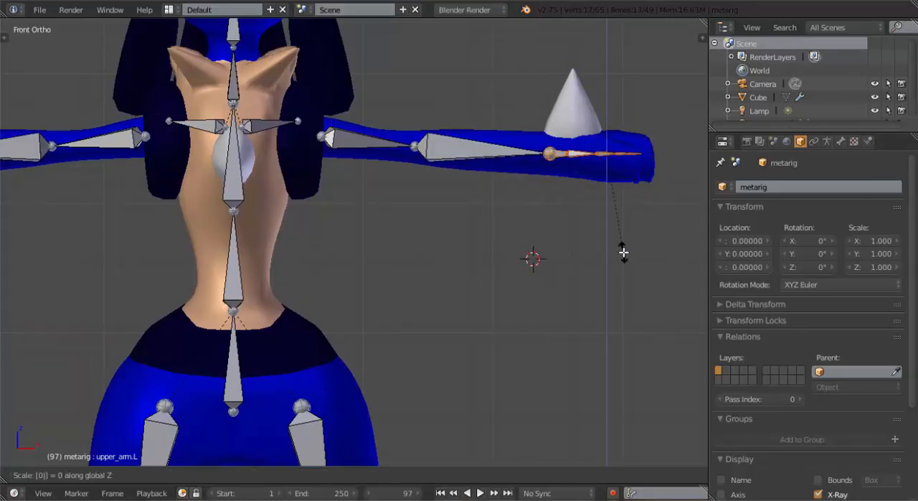
{"action": "key", "text": "Return"}
Move the left elbow joint forward toward the middle of the arm in top view
{"action": "middle_click_drag", "start_coordinate": [600, 152], "coordinate": [604, 223]}
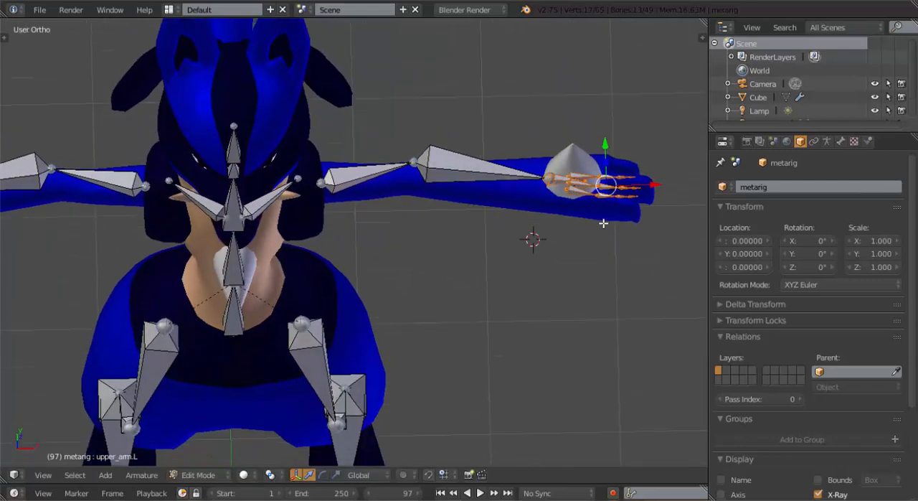
{"action": "key", "text": "KP_7"}
{"action": "scroll", "coordinate": [588, 237], "scroll_direction": "up", "scroll_amount": 2}
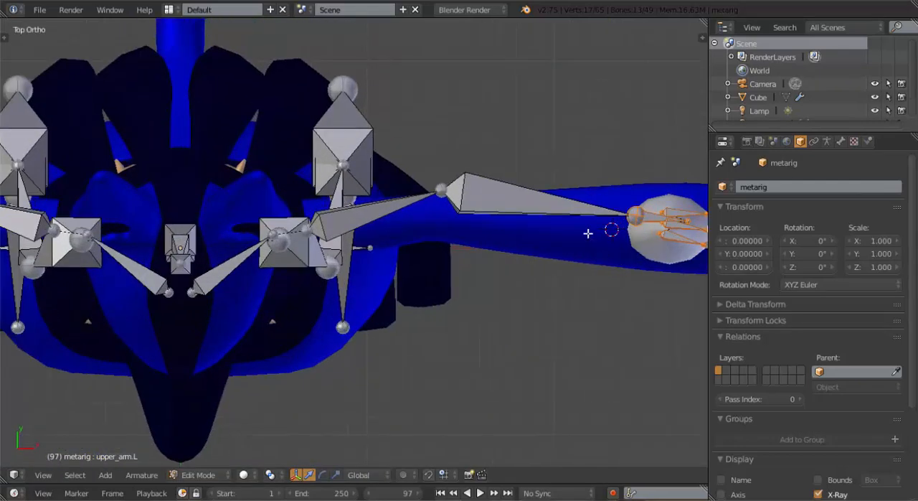
{"action": "right_click", "coordinate": [439, 192]}
{"action": "left_click_drag", "start_coordinate": [443, 153], "coordinate": [445, 171]}
Move the left index palm bone (palm.01.L) forward to the base of the hand's front finger in top view
{"action": "middle_click_drag", "start_coordinate": [486, 224], "coordinate": [123, 151], "text": "shift"}
{"action": "scroll", "coordinate": [369, 170], "scroll_direction": "up", "scroll_amount": 3}
{"action": "right_click", "coordinate": [285, 112]}
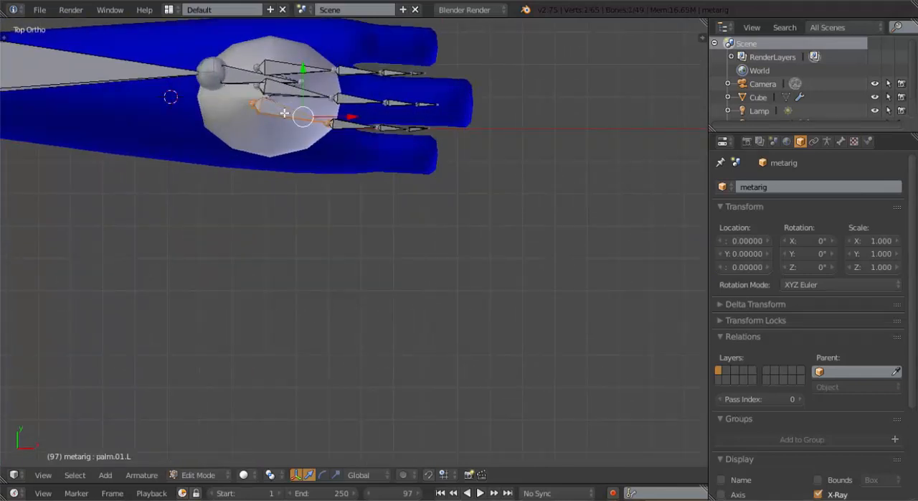
{"action": "key", "text": "g"}
{"action": "left_click", "coordinate": [282, 142]}
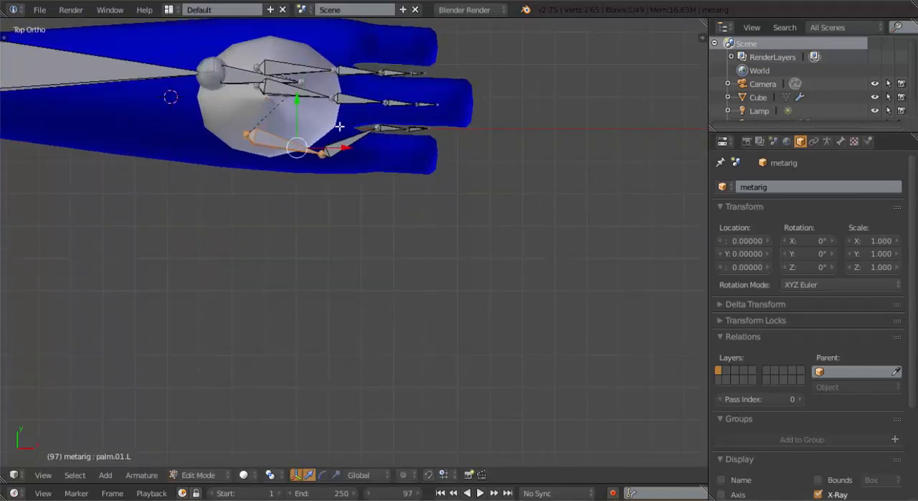
Move the left index finger's middle and tip bones forward into the hand's front finger
{"action": "right_click", "coordinate": [394, 130]}
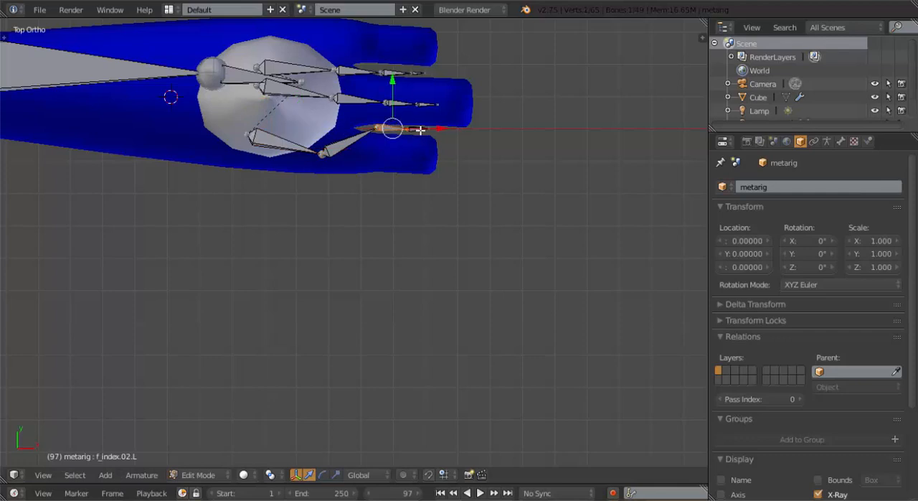
{"action": "right_click", "coordinate": [422, 130]}
{"action": "key", "text": "g"}
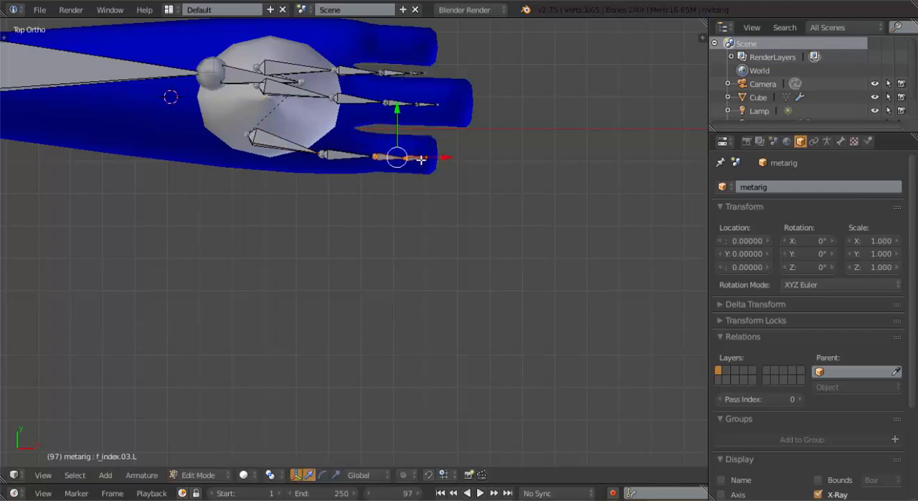
Move the left hand's finger bones beyond the palm slightly down and tilt them by about 4° in front view
{"action": "left_click", "coordinate": [422, 159]}
{"action": "middle_click_drag", "start_coordinate": [420, 172], "coordinate": [433, 33]}
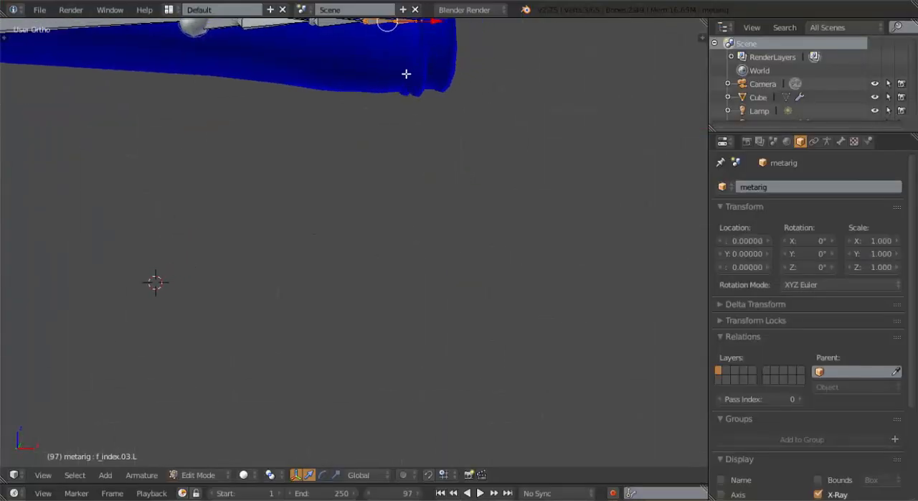
{"action": "key", "text": "KP_1"}
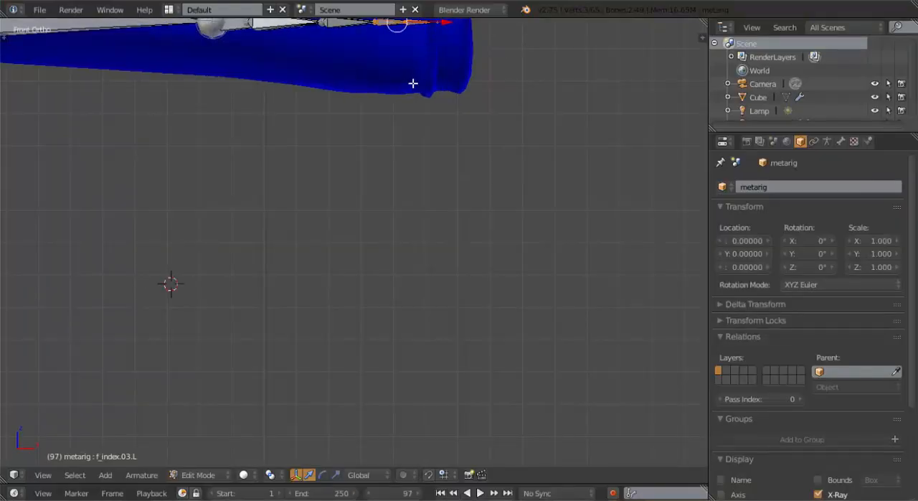
{"action": "middle_click_drag", "start_coordinate": [414, 82], "coordinate": [411, 160], "text": "shift"}
{"action": "key", "text": "b"}
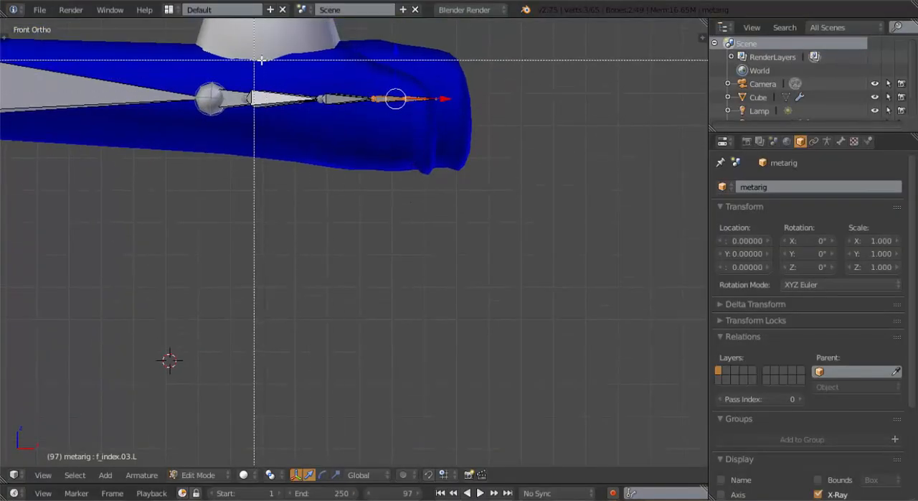
{"action": "left_click_drag", "start_coordinate": [307, 58], "coordinate": [564, 175]}
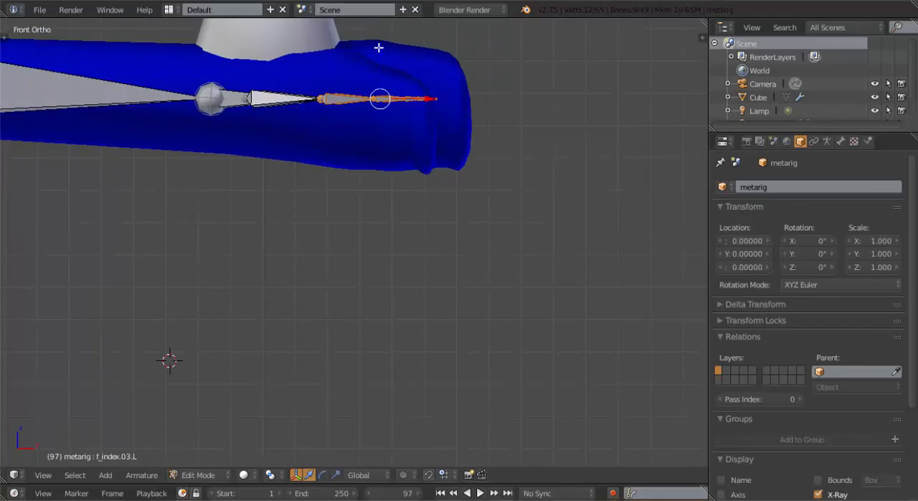
{"action": "key", "text": "r"}
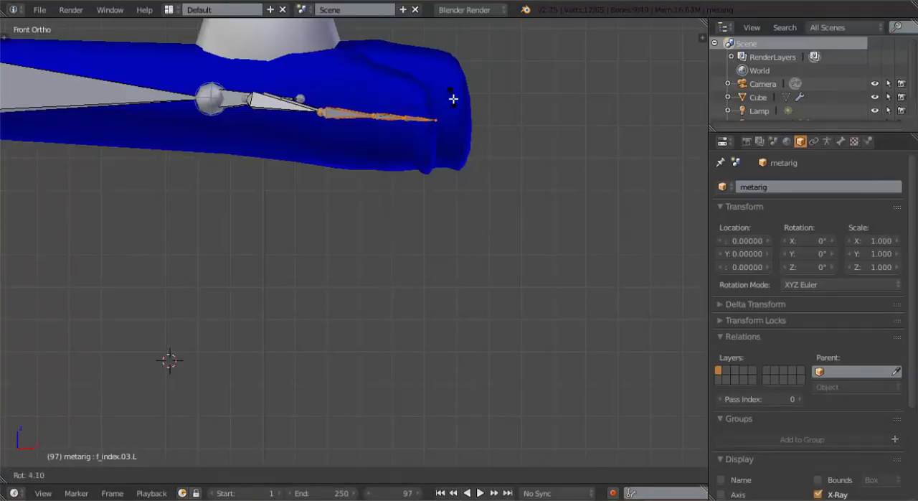
{"action": "left_click", "coordinate": [453, 98]}
Shift and rotate the left middle palm bone (palm.02.L) in top view so it lines up with the middle finger's bones
{"action": "middle_click_drag", "start_coordinate": [416, 120], "coordinate": [413, 119]}
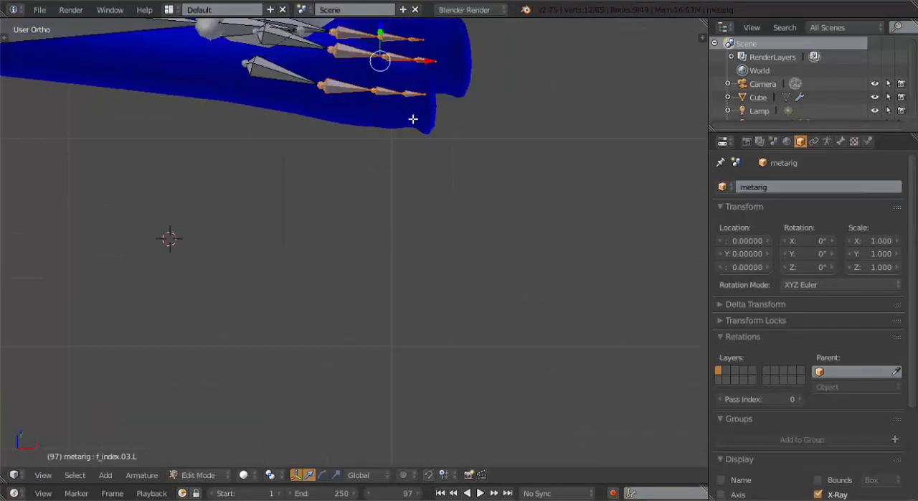
{"action": "key", "text": "KP_7"}
{"action": "scroll", "coordinate": [413, 155], "scroll_direction": "up", "scroll_amount": 2}
{"action": "middle_click_drag", "start_coordinate": [395, 151], "coordinate": [387, 278], "text": "shift"}
{"action": "right_click", "coordinate": [285, 164]}
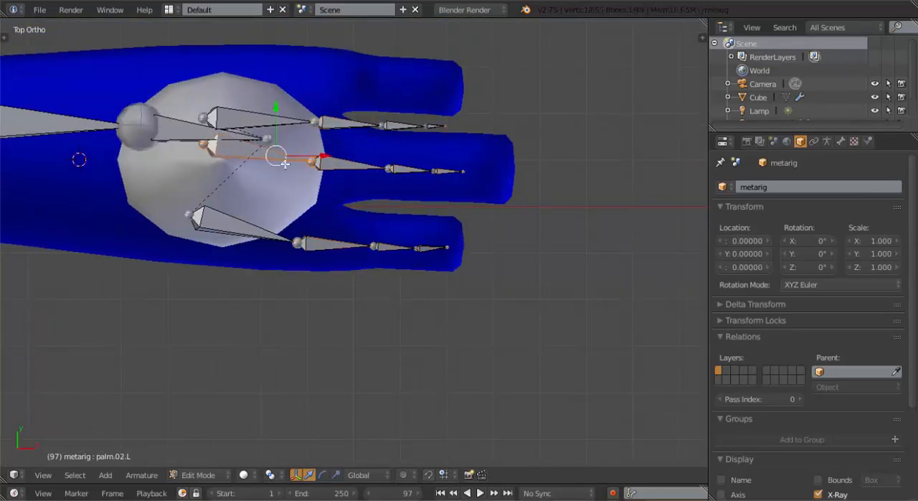
{"action": "right_click", "coordinate": [335, 165]}
{"action": "right_click", "coordinate": [271, 155]}
{"action": "key", "text": "g"}
{"action": "left_click", "coordinate": [347, 187]}
{"action": "key", "text": "r"}
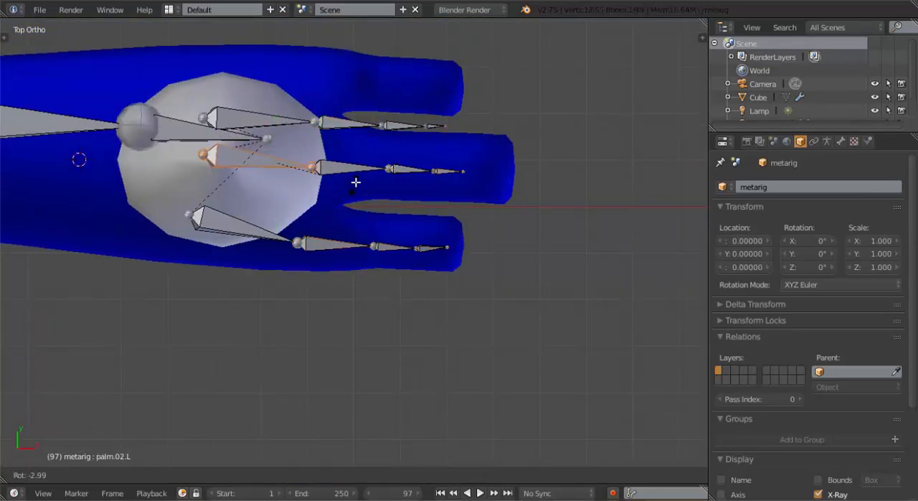
{"action": "left_click", "coordinate": [376, 169]}
Move the left ring palm bone together with its three finger bones back into the hand's rear finger in top view
{"action": "right_click", "coordinate": [285, 114]}
{"action": "right_click", "coordinate": [350, 125], "text": "shift"}
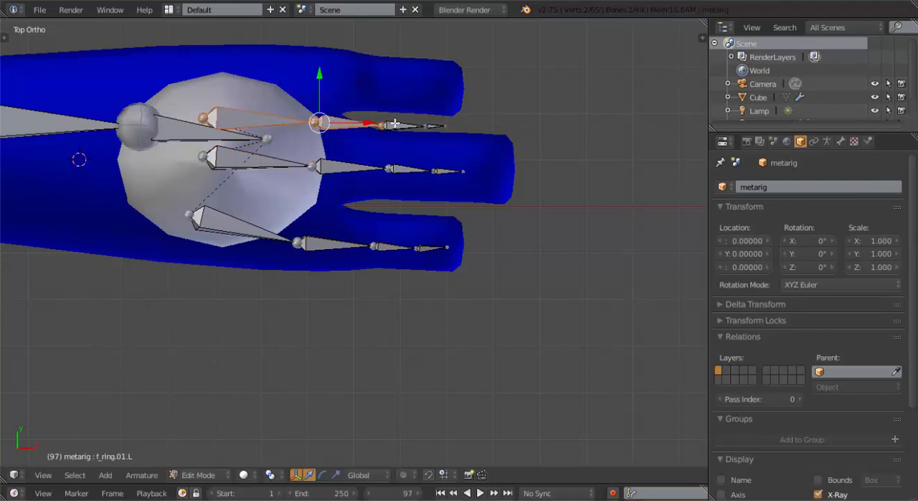
{"action": "right_click", "coordinate": [413, 124], "text": "shift"}
{"action": "right_click", "coordinate": [433, 128], "text": "shift"}
{"action": "left_click_drag", "start_coordinate": [364, 76], "coordinate": [362, 34]}
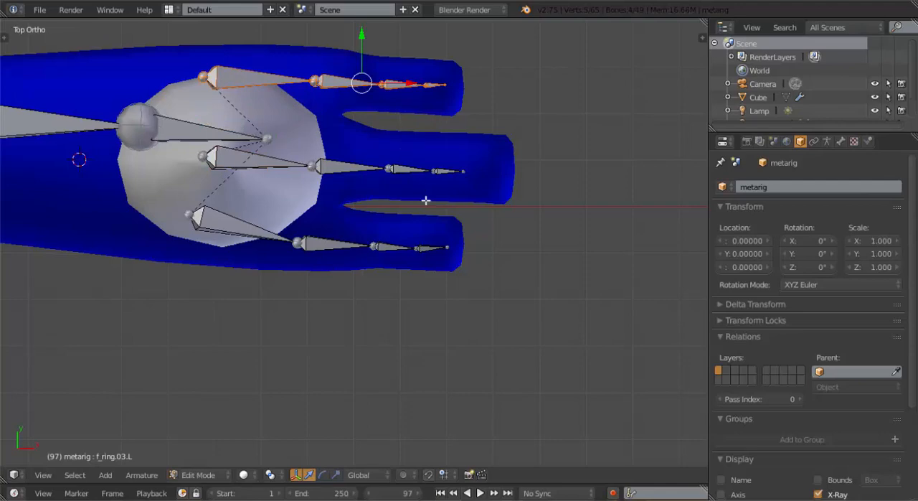
Move the lower end joint of the left shin bone (shin.L) slightly inward along X in front view
{"action": "scroll", "coordinate": [425, 201], "scroll_direction": "down", "scroll_amount": 3}
{"action": "middle_click_drag", "start_coordinate": [389, 251], "coordinate": [337, 123]}
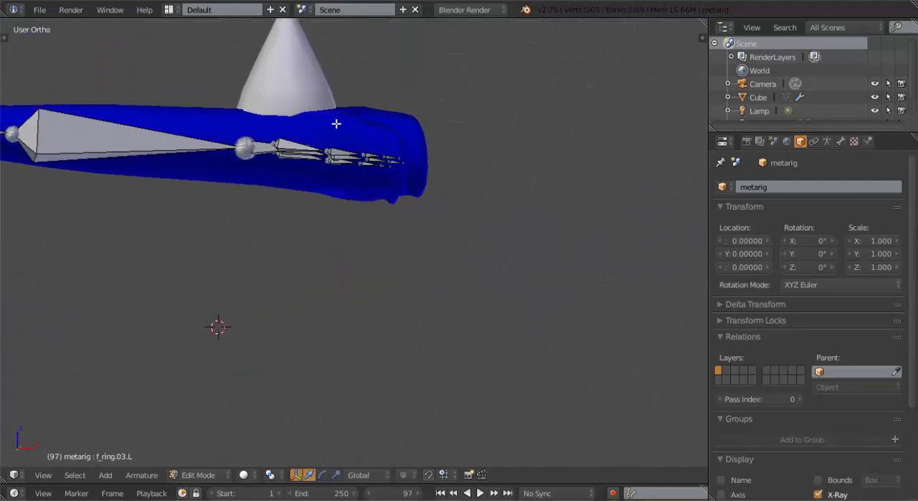
{"action": "key", "text": "KP_1"}
{"action": "scroll", "coordinate": [221, 233], "scroll_direction": "down", "scroll_amount": 6}
{"action": "middle_click_drag", "start_coordinate": [220, 234], "coordinate": [416, 189], "text": "shift"}
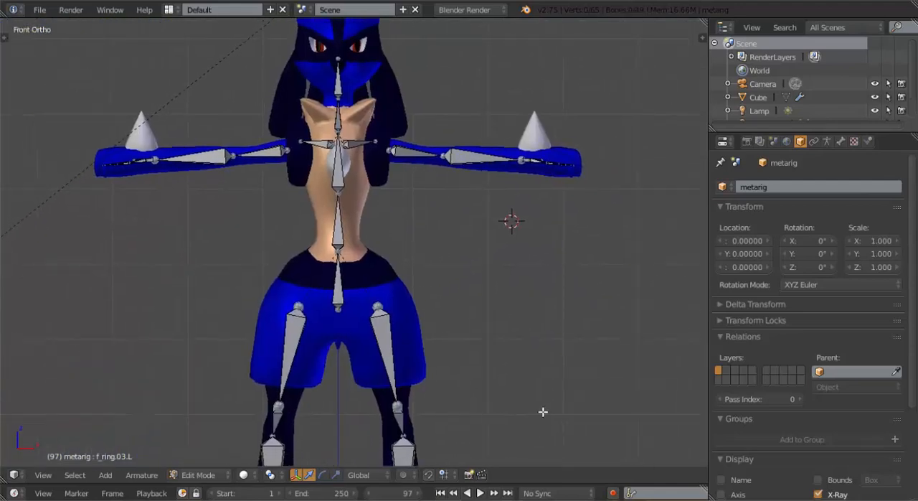
{"action": "middle_click_drag", "start_coordinate": [512, 350], "coordinate": [474, 233], "text": "shift"}
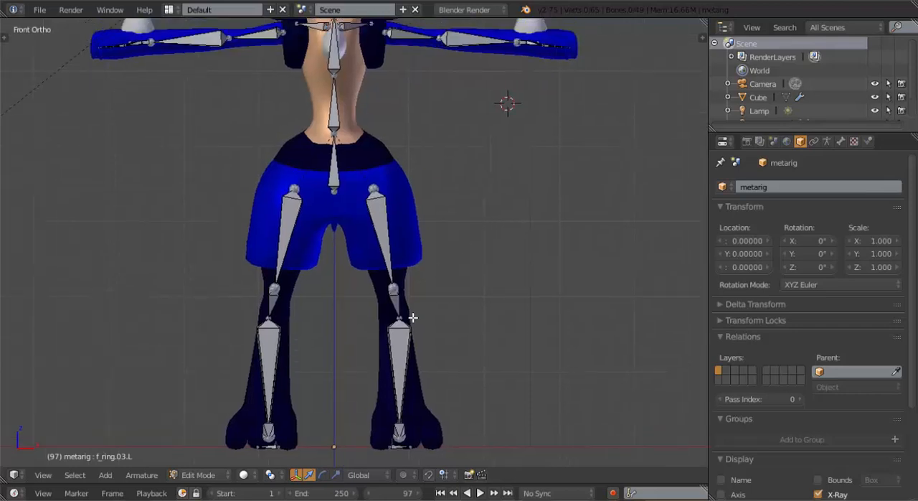
{"action": "right_click", "coordinate": [403, 317]}
{"action": "left_click", "coordinate": [441, 319]}
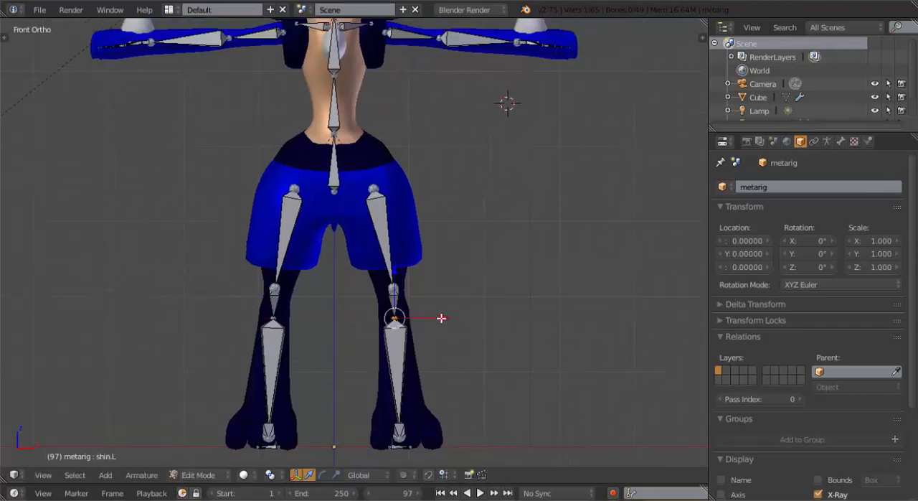
Raise the head bone in right side view so it sits higher inside the character's head
{"action": "middle_click_drag", "start_coordinate": [397, 120], "coordinate": [416, 320], "text": "shift"}
{"action": "scroll", "coordinate": [412, 299], "scroll_direction": "up", "scroll_amount": 3}
{"action": "middle_click_drag", "start_coordinate": [410, 153], "coordinate": [357, 252]}
{"action": "key", "text": "KP_3"}
{"action": "scroll", "coordinate": [358, 251], "scroll_direction": "up", "scroll_amount": 3}
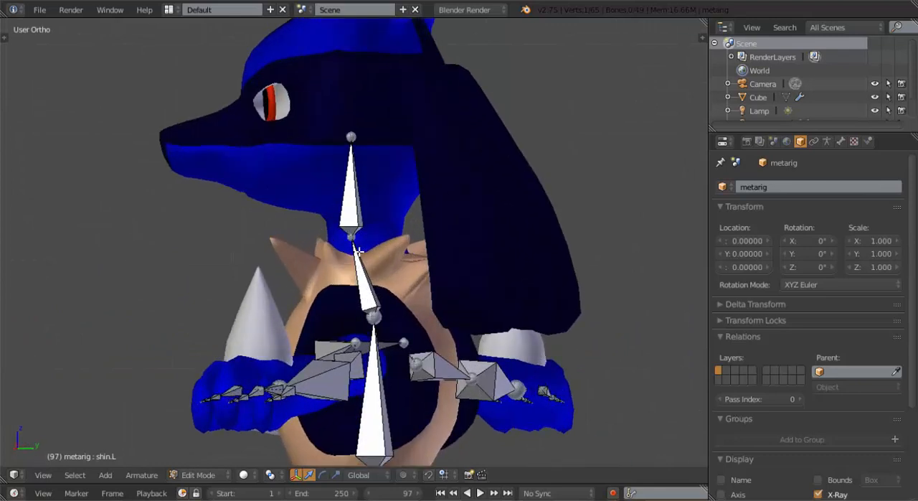
{"action": "right_click", "coordinate": [357, 185]}
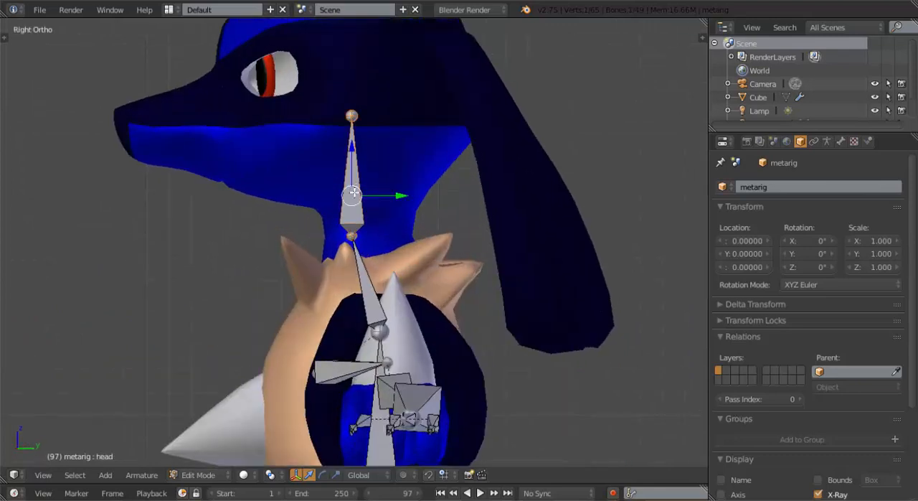
{"action": "scroll", "coordinate": [354, 192], "scroll_direction": "down", "scroll_amount": 1}
Move the neck bone's base up to the fur collar and lower its top joint slightly toward the base of the head
{"action": "right_click", "coordinate": [372, 302]}
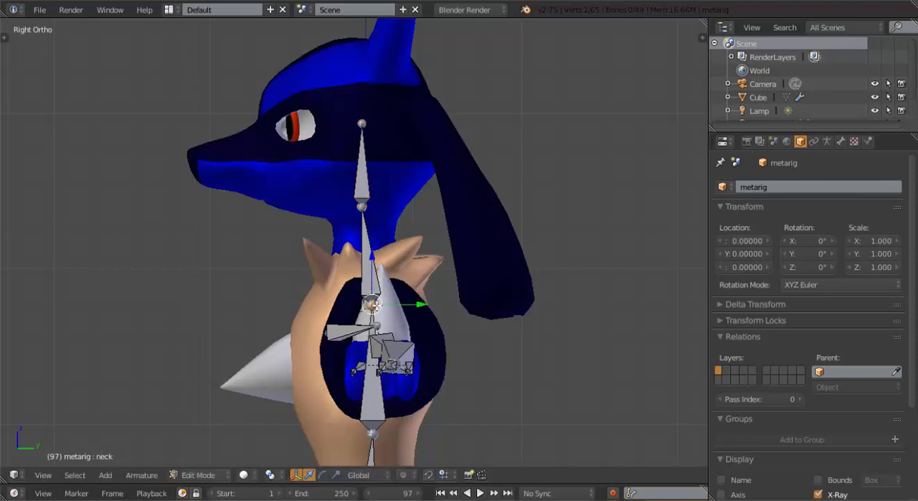
{"action": "key", "text": "g"}
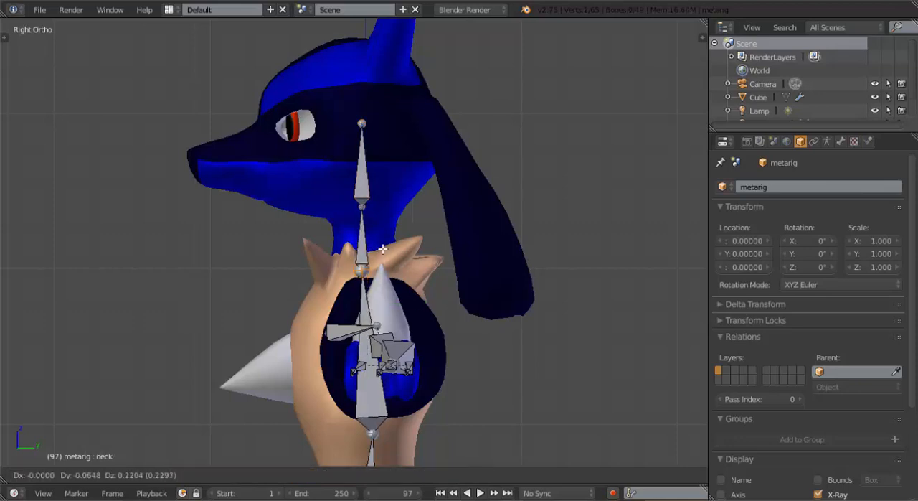
{"action": "left_click", "coordinate": [362, 216]}
{"action": "right_click", "coordinate": [363, 201]}
{"action": "key", "text": "g"}
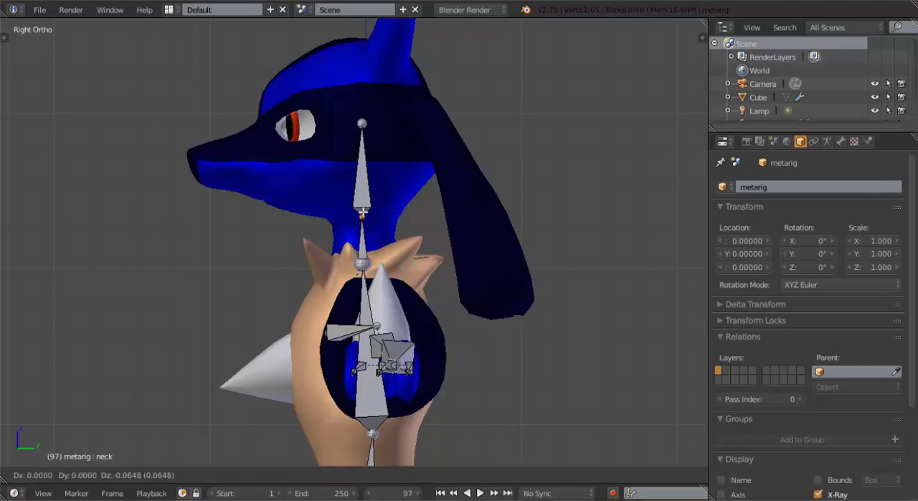
{"action": "left_click", "coordinate": [364, 218]}
Move the tip of the head bone up to just above the top of the skull in side view
{"action": "right_click", "coordinate": [360, 120]}
{"action": "key", "text": "g"}
{"action": "left_click", "coordinate": [353, 25]}
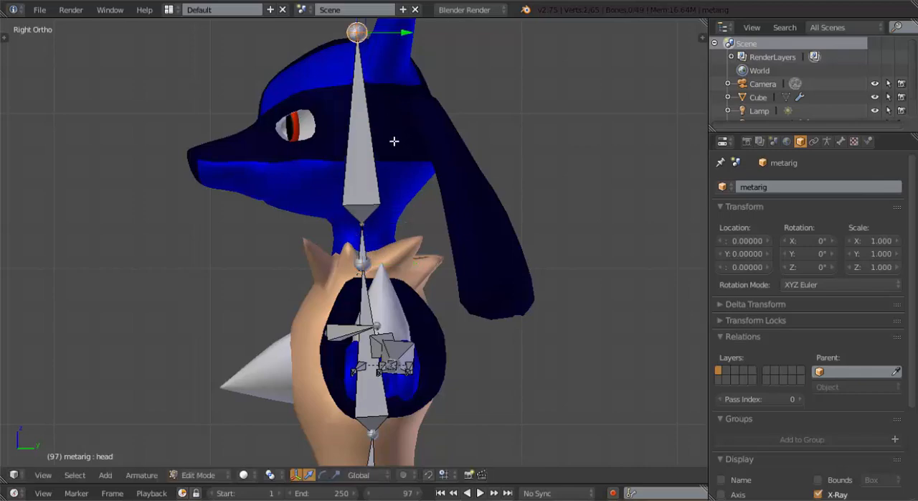
{"action": "scroll", "coordinate": [392, 147], "scroll_direction": "down", "scroll_amount": 2}
{"action": "middle_click_drag", "start_coordinate": [377, 205], "coordinate": [366, 276], "text": "shift"}
{"action": "key", "text": "g"}
{"action": "left_click", "coordinate": [349, 180]}
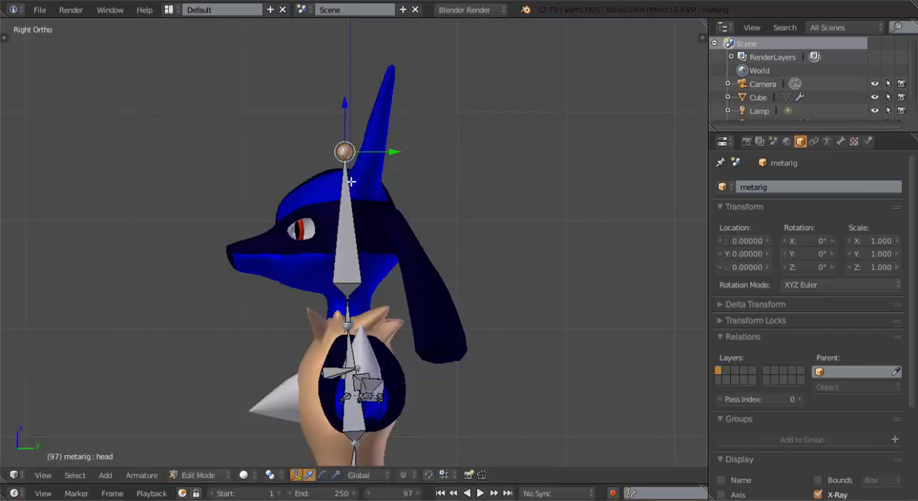
Examine the fit of the leg and foot bones from the side and from an angled view
{"action": "middle_click_drag", "start_coordinate": [348, 180], "coordinate": [427, 303]}
{"action": "scroll", "coordinate": [424, 316], "scroll_direction": "down", "scroll_amount": 4}
{"action": "middle_click_drag", "start_coordinate": [414, 352], "coordinate": [266, 290], "text": "shift"}
{"action": "key", "text": "KP_3"}
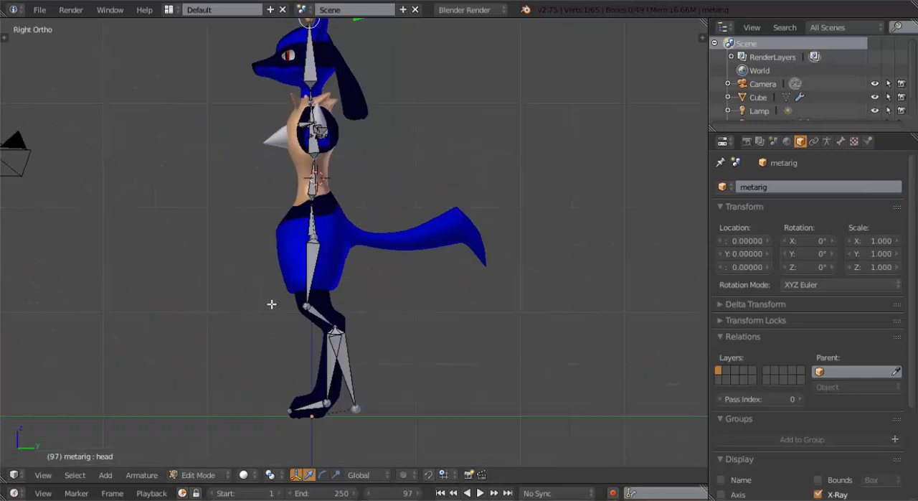
{"action": "scroll", "coordinate": [334, 317], "scroll_direction": "up", "scroll_amount": 4}
{"action": "middle_click_drag", "start_coordinate": [269, 332], "coordinate": [246, 304]}
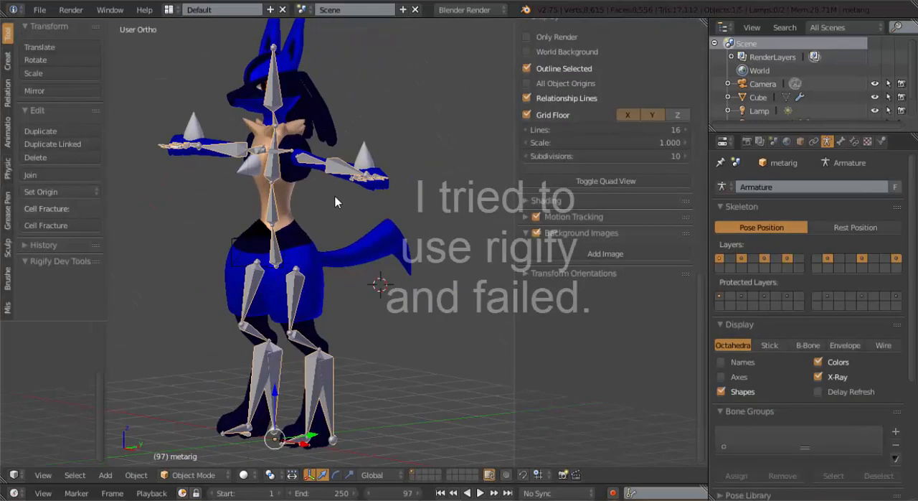
{"action": "middle_click_drag", "start_coordinate": [335, 203], "coordinate": [334, 264]}
Delete the index palm and finger bones and the thumb bones of the left hand, with X-Axis Mirror on, in the armature's Edit Mode
{"action": "key", "text": "Tab"}
{"action": "scroll", "coordinate": [402, 259], "scroll_direction": "up", "scroll_amount": 4}
{"action": "scroll", "coordinate": [334, 264], "scroll_direction": "up", "scroll_amount": 1}
{"action": "right_click", "coordinate": [313, 226]}
{"action": "right_click", "coordinate": [332, 235], "text": "shift"}
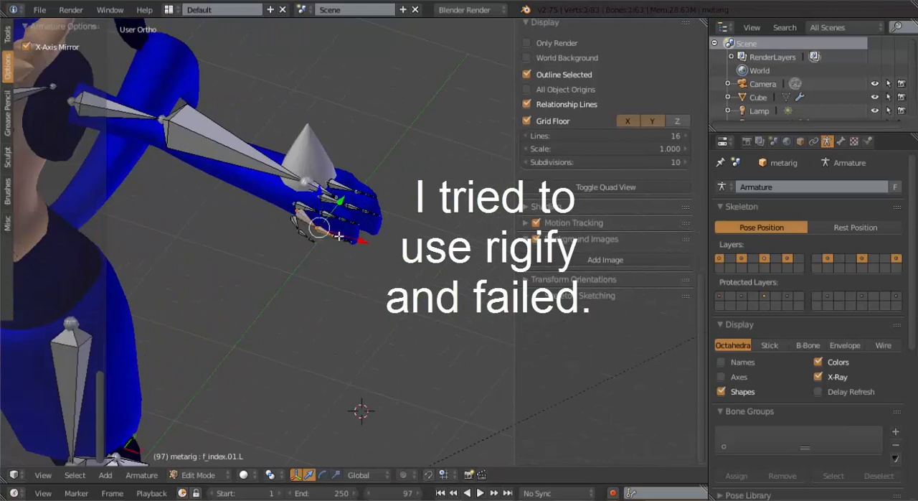
{"action": "right_click", "coordinate": [341, 238], "text": "shift"}
{"action": "right_click", "coordinate": [349, 239], "text": "shift"}
{"action": "scroll", "coordinate": [283, 245], "scroll_direction": "up", "scroll_amount": 1}
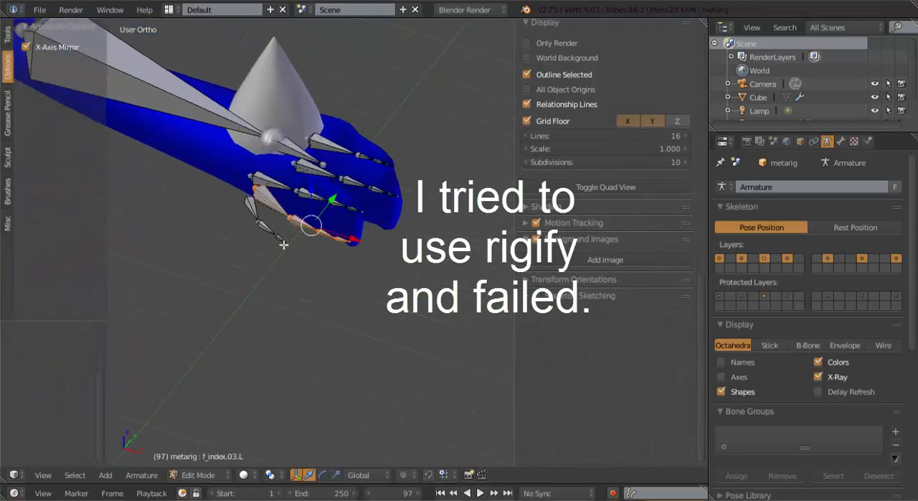
{"action": "right_click", "coordinate": [252, 208], "text": "shift"}
{"action": "right_click", "coordinate": [268, 237], "text": "shift"}
{"action": "right_click", "coordinate": [279, 237], "text": "shift"}
{"action": "right_click", "coordinate": [280, 238], "text": "shift"}
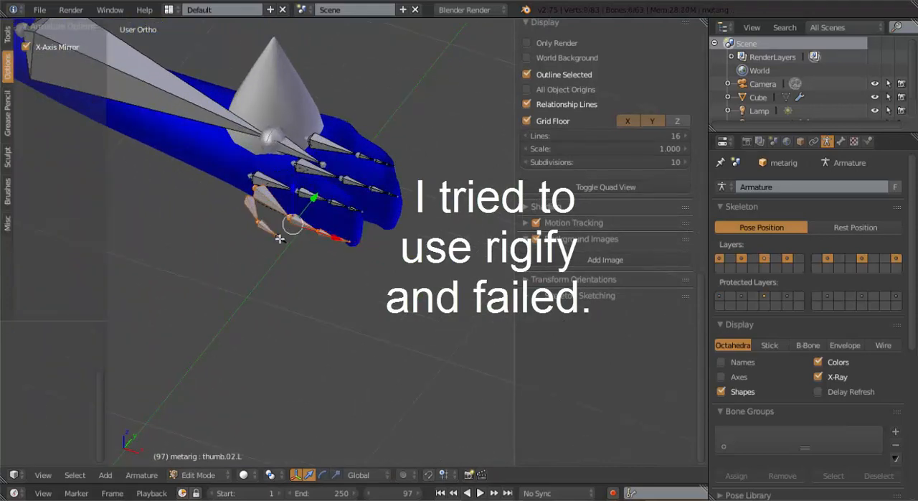
{"action": "right_click", "coordinate": [280, 240], "text": "shift"}
{"action": "key", "text": "x"}
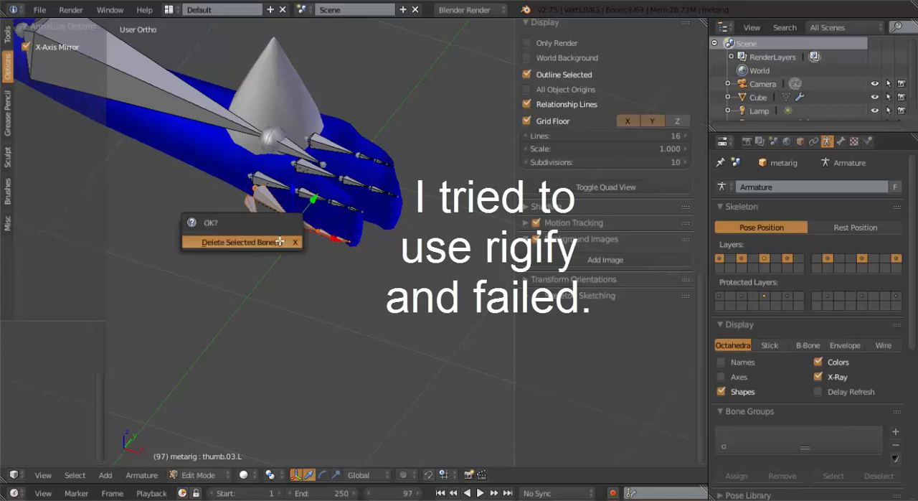
{"action": "left_click", "coordinate": [280, 242]}
Delete the heel bones heel.L and heel.02.L at the left foot, keeping X-Axis Mirror on
{"action": "scroll", "coordinate": [274, 260], "scroll_direction": "down", "scroll_amount": 7}
{"action": "middle_click_drag", "start_coordinate": [273, 263], "coordinate": [319, 175]}
{"action": "key", "text": "KP_1"}
{"action": "scroll", "coordinate": [333, 257], "scroll_direction": "down", "scroll_amount": 2}
{"action": "middle_click_drag", "start_coordinate": [359, 352], "coordinate": [201, 289], "text": "shift"}
{"action": "scroll", "coordinate": [214, 301], "scroll_direction": "up", "scroll_amount": 2}
{"action": "middle_click_drag", "start_coordinate": [314, 292], "coordinate": [332, 295]}
{"action": "right_click", "coordinate": [322, 232]}
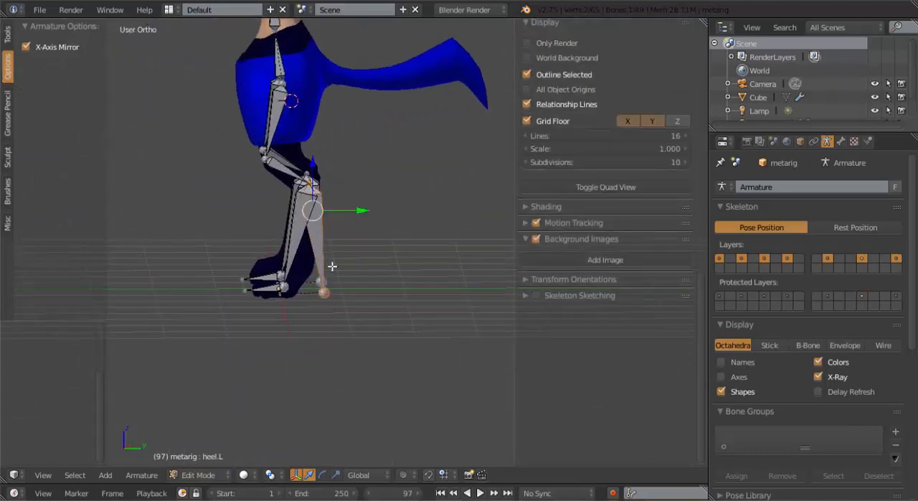
{"action": "scroll", "coordinate": [344, 269], "scroll_direction": "up", "scroll_amount": 2}
{"action": "scroll", "coordinate": [428, 260], "scroll_direction": "up", "scroll_amount": 3}
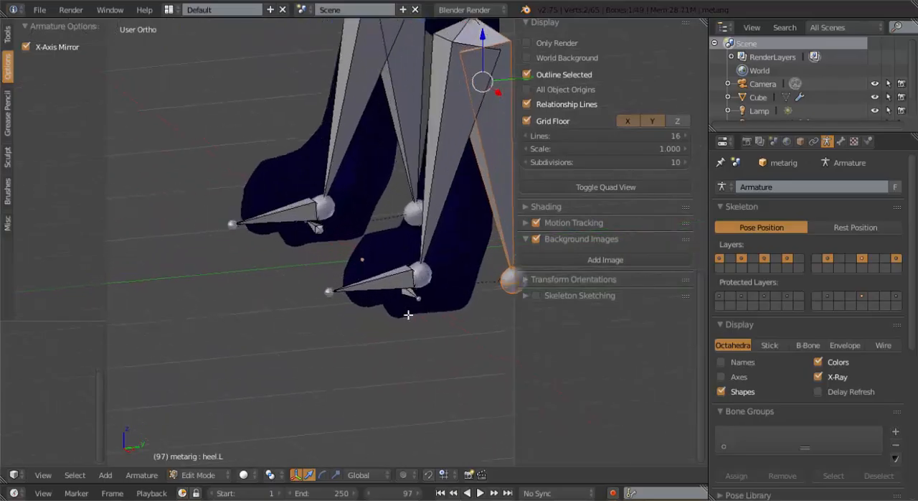
{"action": "right_click", "coordinate": [410, 293], "text": "shift"}
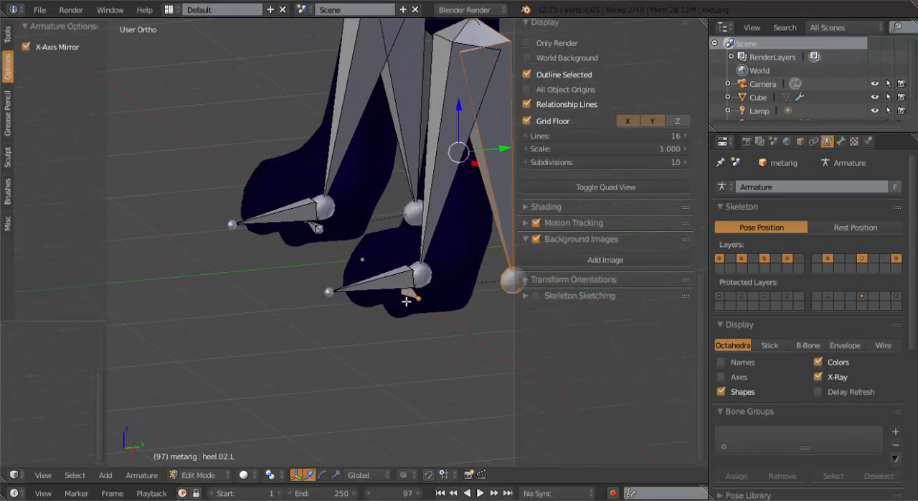
{"action": "key", "text": "x"}
{"action": "left_click", "coordinate": [406, 302]}
Deselect all bones and examine how the rig's spine, arms and legs fit the mesh from the front and at an angle
{"action": "scroll", "coordinate": [481, 229], "scroll_direction": "down", "scroll_amount": 5}
{"action": "middle_click_drag", "start_coordinate": [410, 216], "coordinate": [420, 333], "text": "shift"}
{"action": "key", "text": "KP_1"}
{"action": "middle_click_drag", "start_coordinate": [345, 201], "coordinate": [391, 279], "text": "shift"}
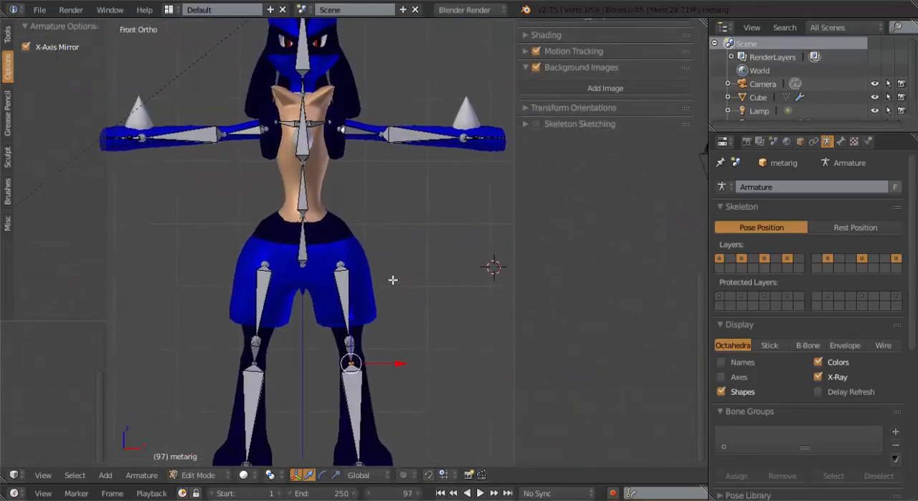
{"action": "key", "text": "a"}
{"action": "middle_click_drag", "start_coordinate": [349, 222], "coordinate": [375, 301], "text": "shift"}
{"action": "scroll", "coordinate": [391, 262], "scroll_direction": "up", "scroll_amount": 2}
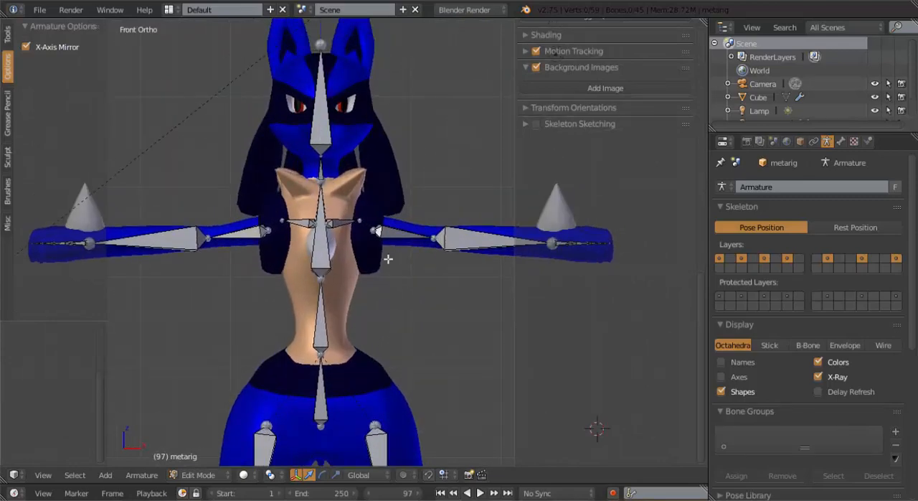
{"action": "middle_click_drag", "start_coordinate": [387, 258], "coordinate": [347, 268]}
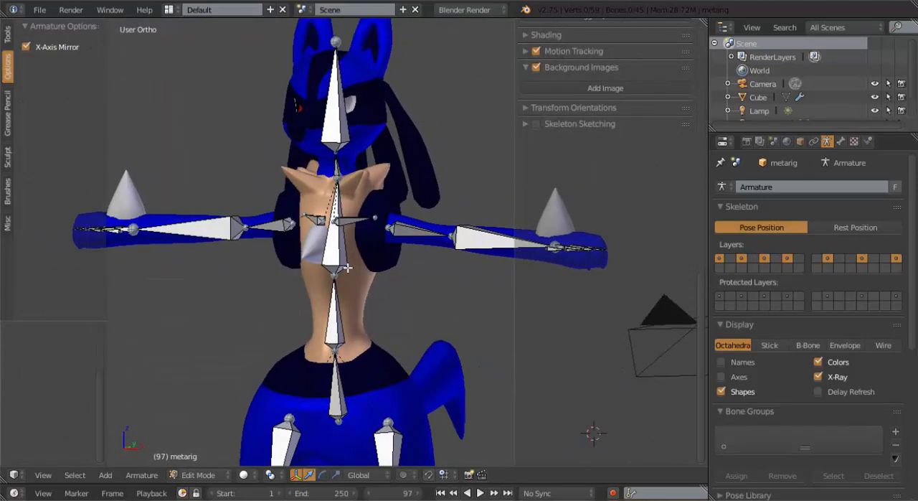
{"action": "key", "text": "KP_1"}
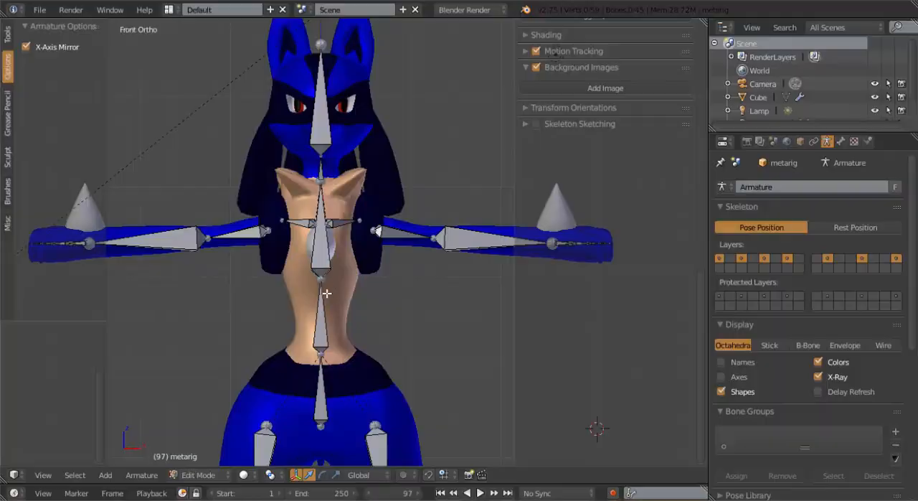
Move the spine bone in the abdomen up about 0.1 along Z in front view
{"action": "right_click", "coordinate": [324, 294]}
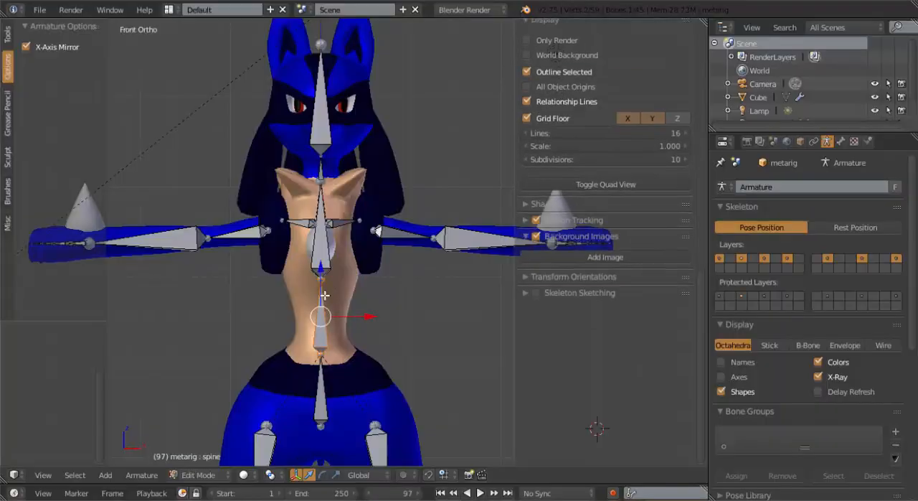
{"action": "key", "text": "g"}
{"action": "left_click", "coordinate": [322, 256]}
{"action": "scroll", "coordinate": [344, 289], "scroll_direction": "down", "scroll_amount": 2}
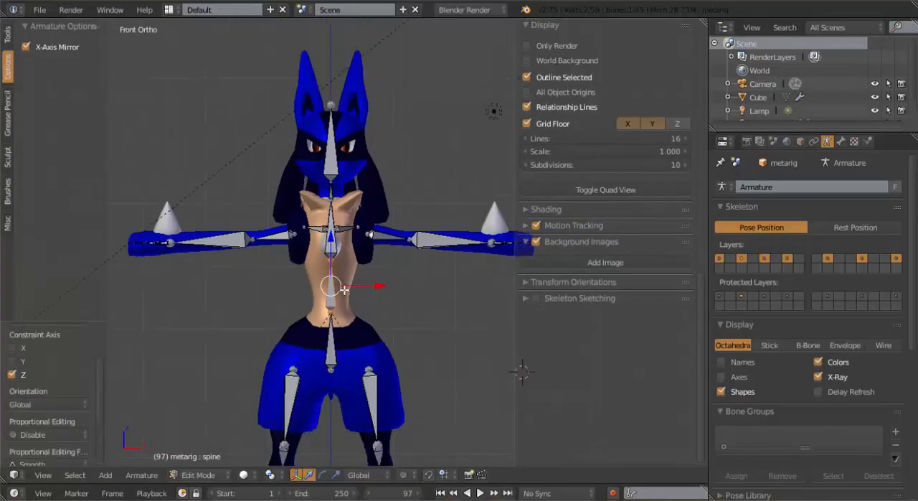
Examine the whole rig against the body from the front and at an angle, in both Edit Mode and Object Mode
{"action": "middle_click_drag", "start_coordinate": [374, 325], "coordinate": [383, 283], "text": "shift"}
{"action": "scroll", "coordinate": [381, 313], "scroll_direction": "down", "scroll_amount": 3}
{"action": "scroll", "coordinate": [382, 313], "scroll_direction": "up", "scroll_amount": 3}
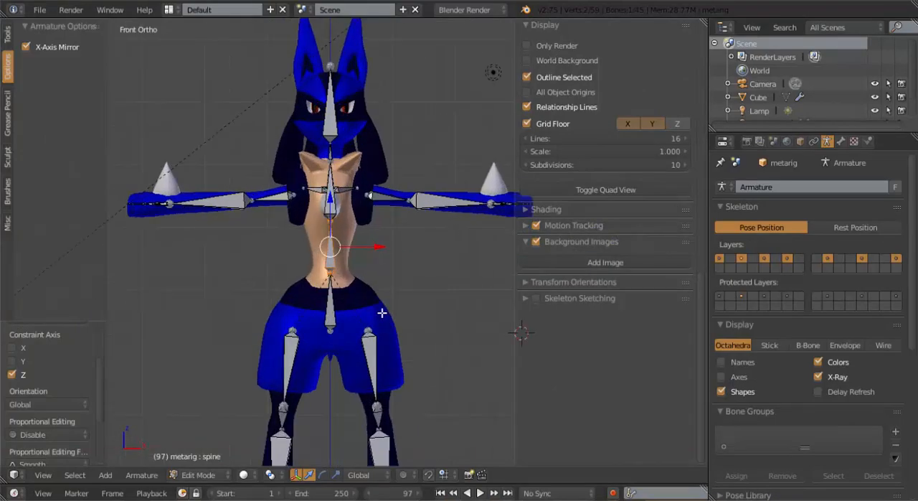
{"action": "scroll", "coordinate": [383, 315], "scroll_direction": "down", "scroll_amount": 1}
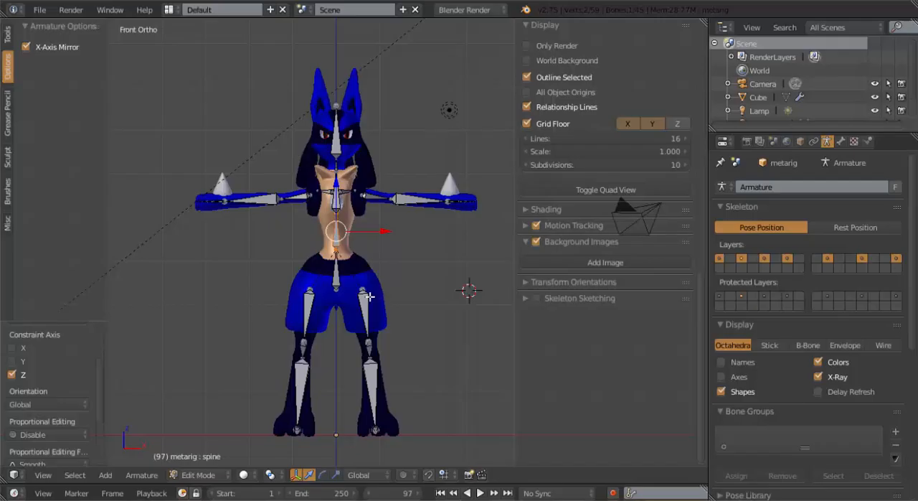
{"action": "middle_click_drag", "start_coordinate": [448, 280], "coordinate": [435, 316]}
{"action": "key", "text": "KP_1"}
{"action": "scroll", "coordinate": [449, 318], "scroll_direction": "up", "scroll_amount": 2}
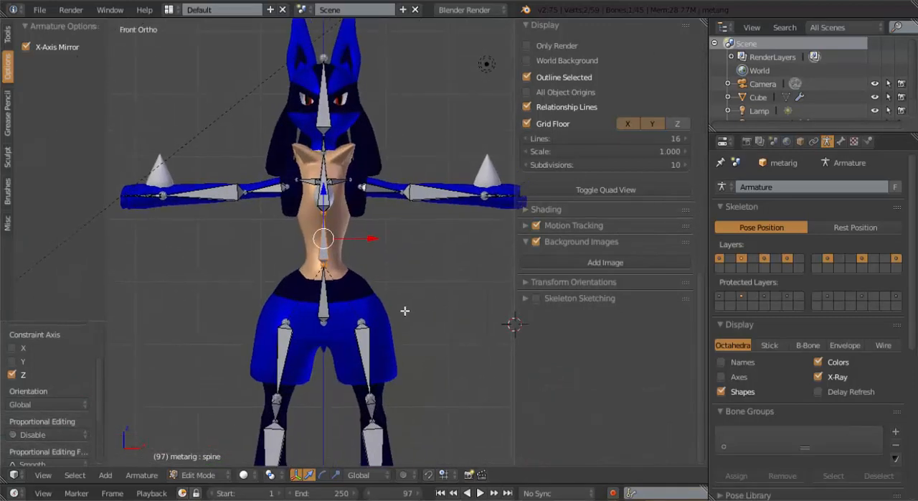
{"action": "middle_click_drag", "start_coordinate": [446, 230], "coordinate": [344, 254], "text": "shift"}
{"action": "key", "text": "Tab"}
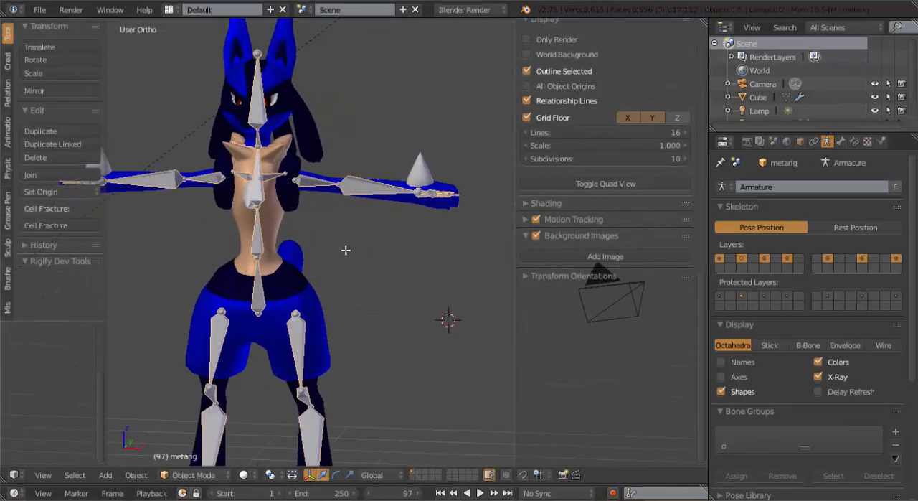
{"action": "key", "text": "Tab"}
{"action": "middle_click_drag", "start_coordinate": [368, 196], "coordinate": [383, 195]}
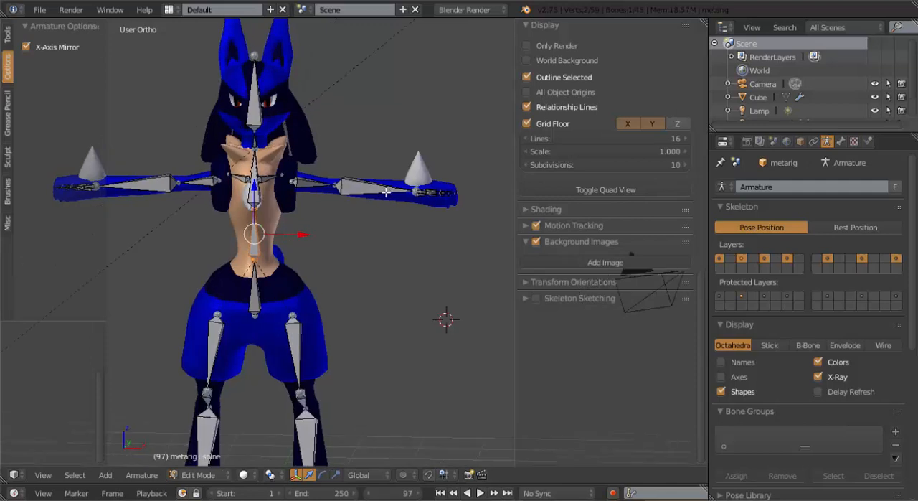
{"action": "key", "text": "KP_1"}
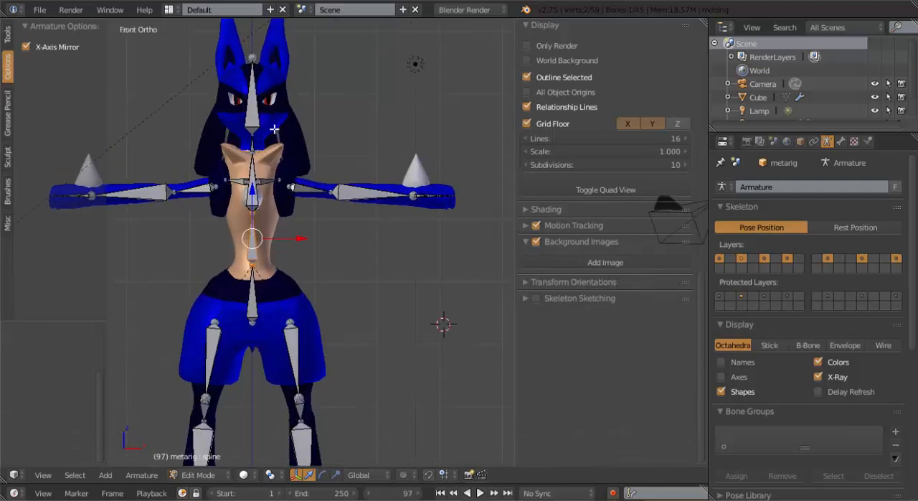
{"action": "middle_click_drag", "start_coordinate": [378, 261], "coordinate": [384, 386]}
Move the left elbow joint along Y to the middle of the arm mesh in top view, with X-Axis Mirror on
{"action": "key", "text": "KP_7"}
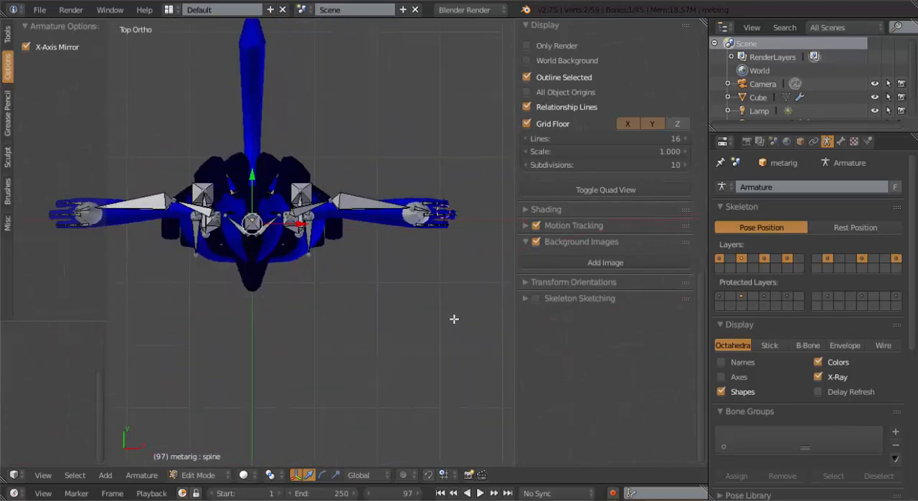
{"action": "scroll", "coordinate": [434, 308], "scroll_direction": "up", "scroll_amount": 4}
{"action": "middle_click_drag", "start_coordinate": [446, 234], "coordinate": [268, 221], "text": "shift"}
{"action": "right_click", "coordinate": [139, 147]}
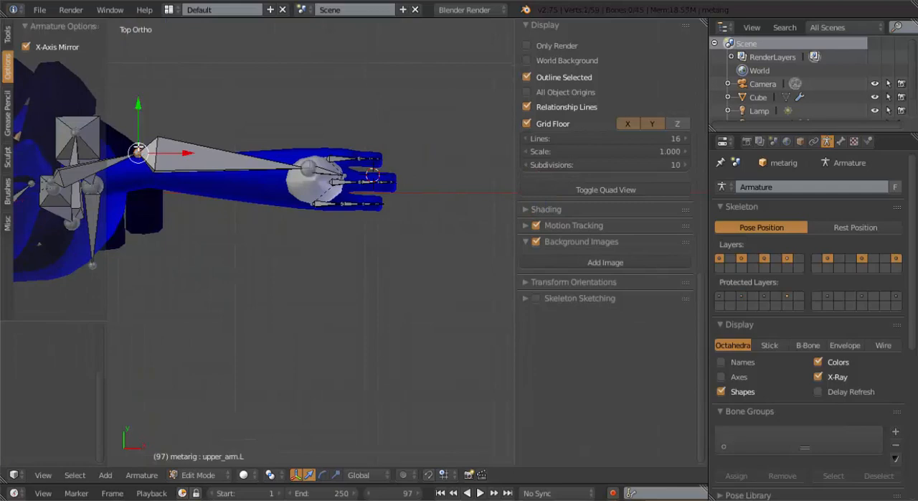
{"action": "left_click_drag", "start_coordinate": [140, 106], "coordinate": [139, 122]}
Rotate the hand.L bone slightly and move it along the hand's width to line up with the middle finger in top view
{"action": "right_click", "coordinate": [322, 171]}
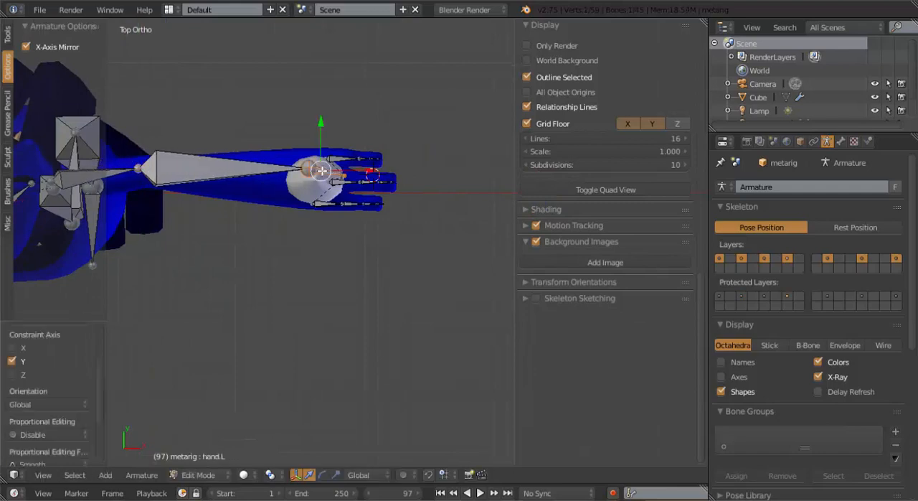
{"action": "key", "text": "r"}
{"action": "left_click", "coordinate": [362, 198]}
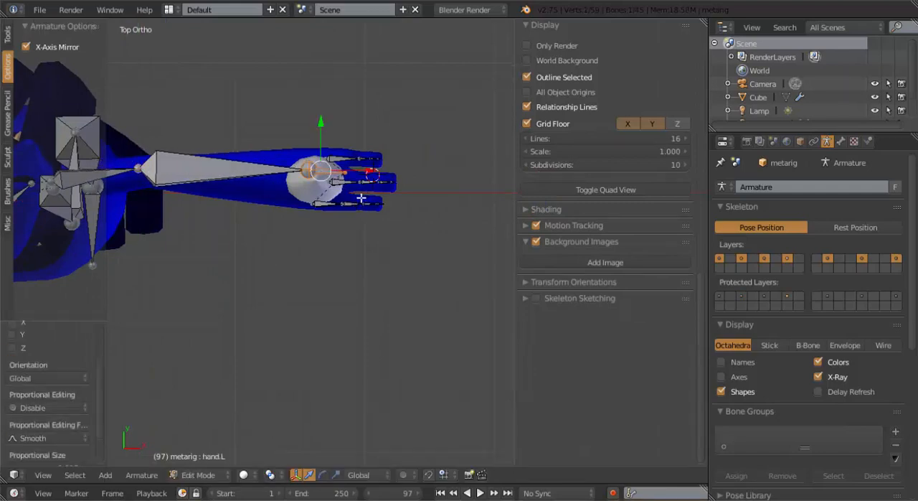
{"action": "key", "text": "g"}
{"action": "left_click", "coordinate": [361, 209]}
{"action": "scroll", "coordinate": [311, 207], "scroll_direction": "up", "scroll_amount": 2}
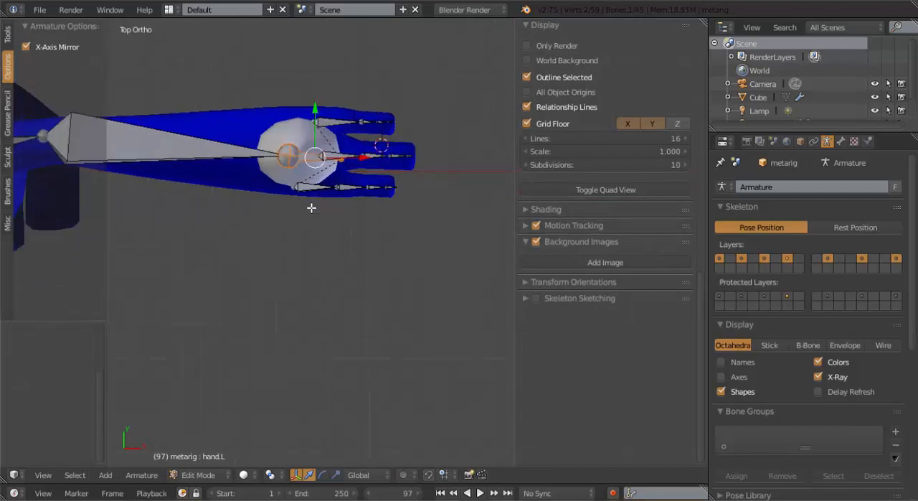
{"action": "key", "text": "KP_1"}
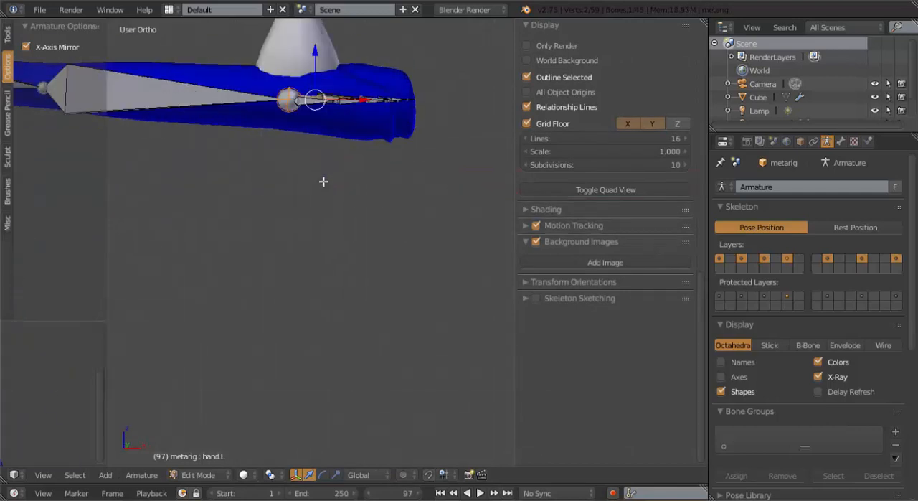
{"action": "key", "text": "shift+d"}
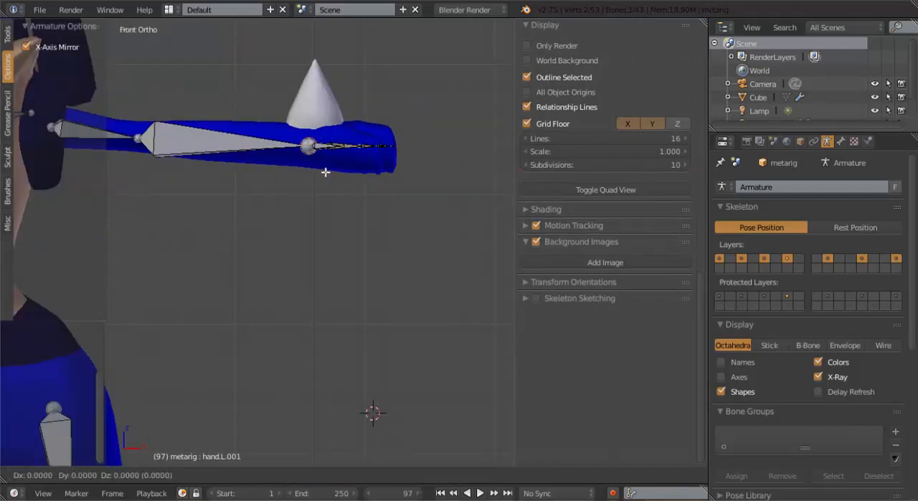
{"action": "right_click", "coordinate": [328, 173]}
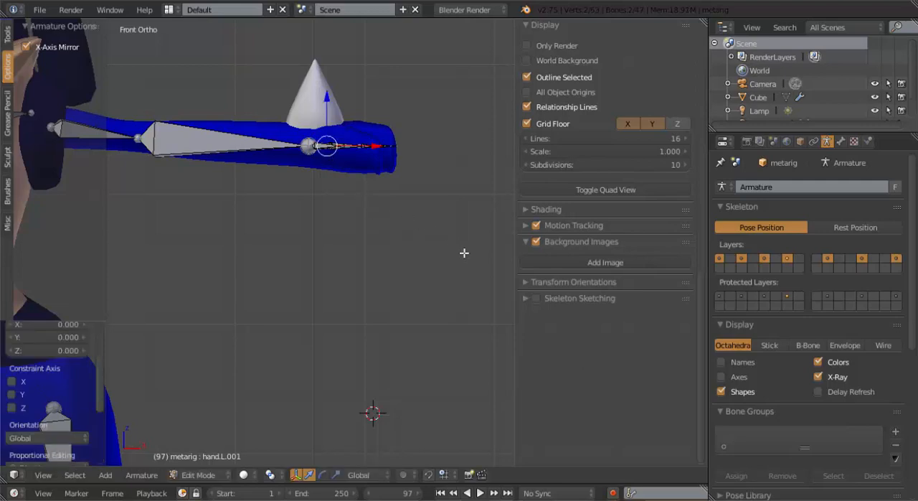
{"action": "key", "text": "s"}
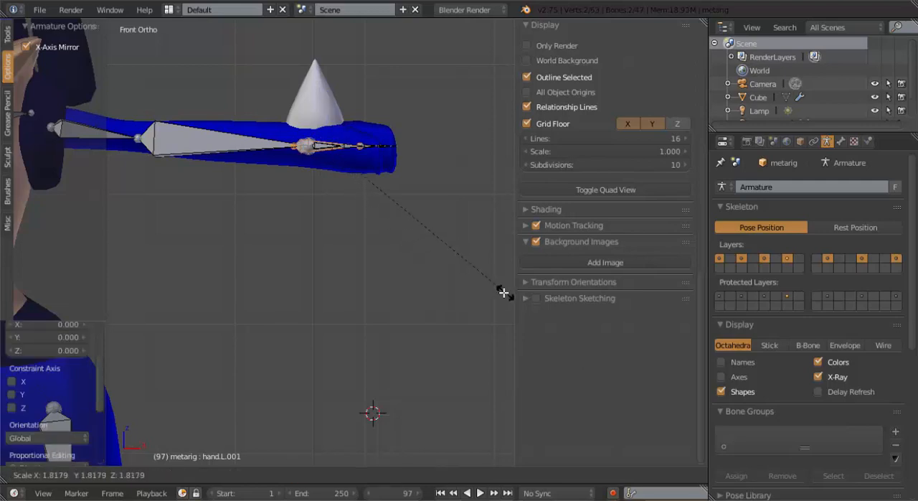
{"action": "right_click", "coordinate": [494, 288]}
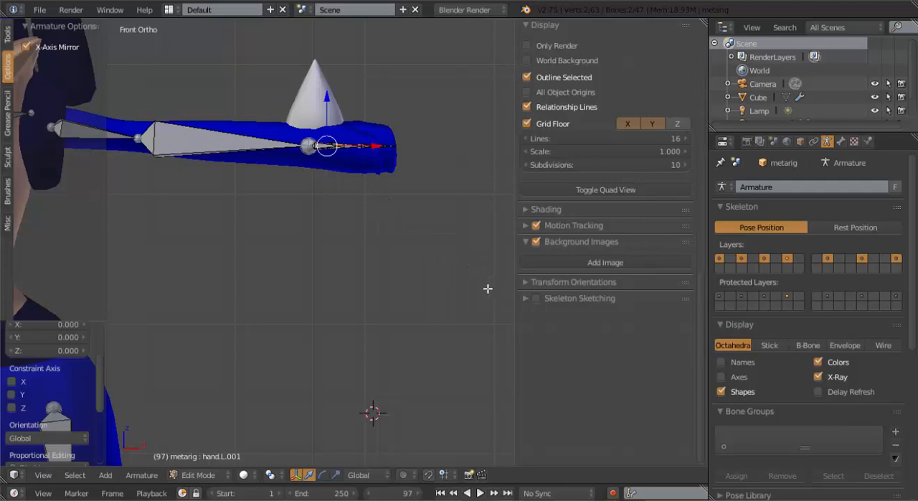
{"action": "middle_click_drag", "start_coordinate": [404, 252], "coordinate": [404, 266]}
{"action": "key", "text": "ctrl+z"}
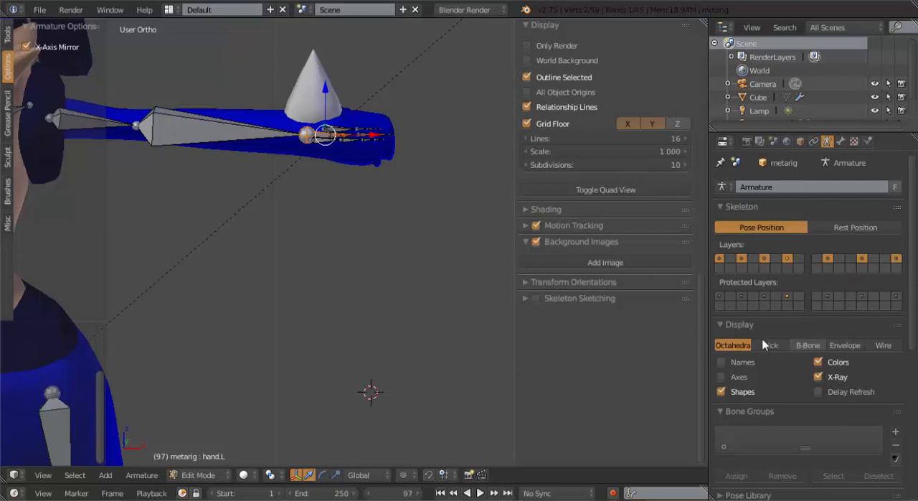
Display the armature as B-Bones and scale the B-Bone thickness of all bones down to roughly a quarter
{"action": "left_click", "coordinate": [805, 345]}
{"action": "scroll", "coordinate": [379, 185], "scroll_direction": "down", "scroll_amount": 4}
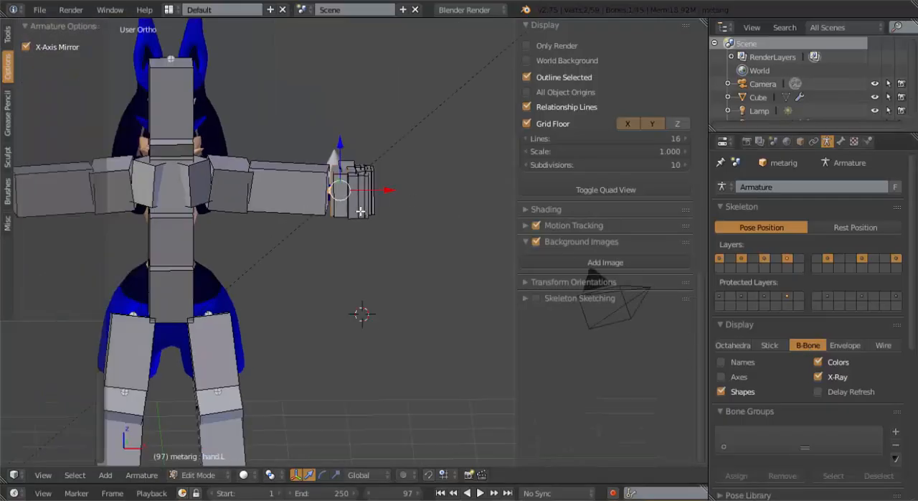
{"action": "key", "text": "a"}
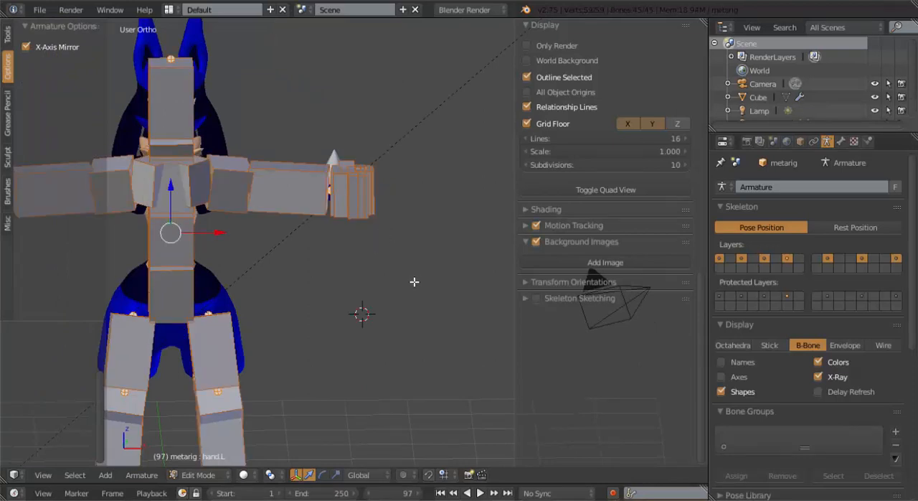
{"action": "key", "text": "ctrl+alt+s"}
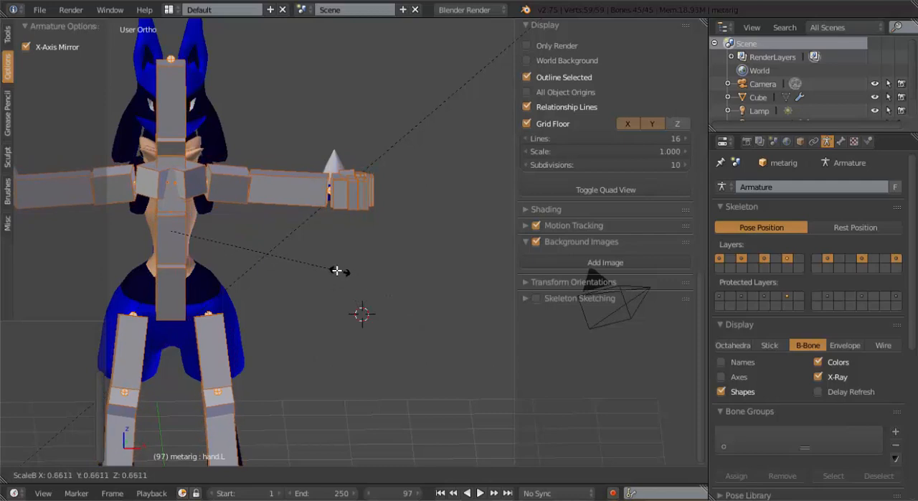
{"action": "left_click", "coordinate": [222, 207]}
Scale the B-Bone thickness of the left hand's finger bones and palm bones, including palm.02.L and palm.04.L, down to roughly half
{"action": "scroll", "coordinate": [284, 230], "scroll_direction": "up", "scroll_amount": 3}
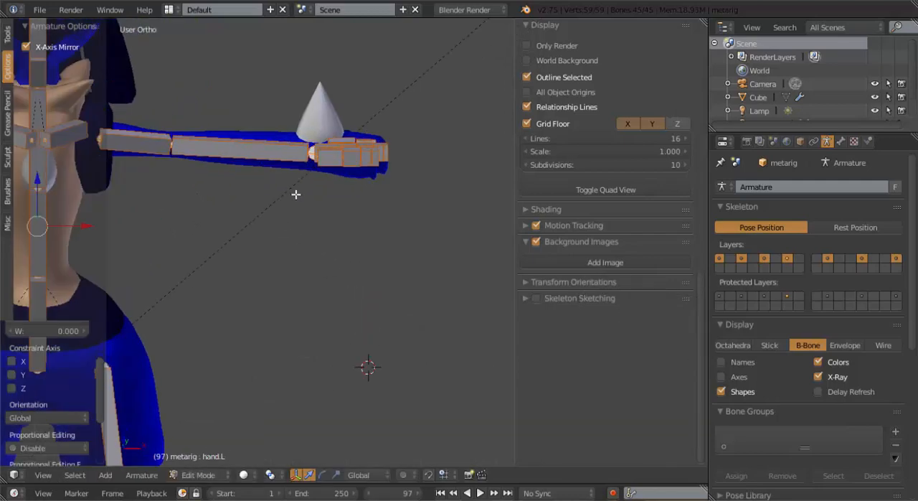
{"action": "key", "text": "a"}
{"action": "middle_click_drag", "start_coordinate": [366, 239], "coordinate": [361, 266]}
{"action": "scroll", "coordinate": [327, 211], "scroll_direction": "up", "scroll_amount": 3}
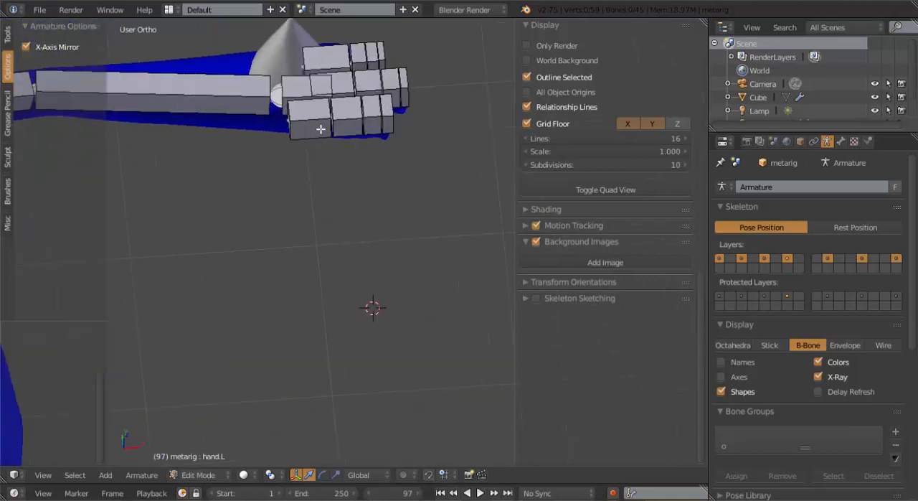
{"action": "key", "text": "b"}
{"action": "left_click_drag", "start_coordinate": [307, 24], "coordinate": [481, 223]}
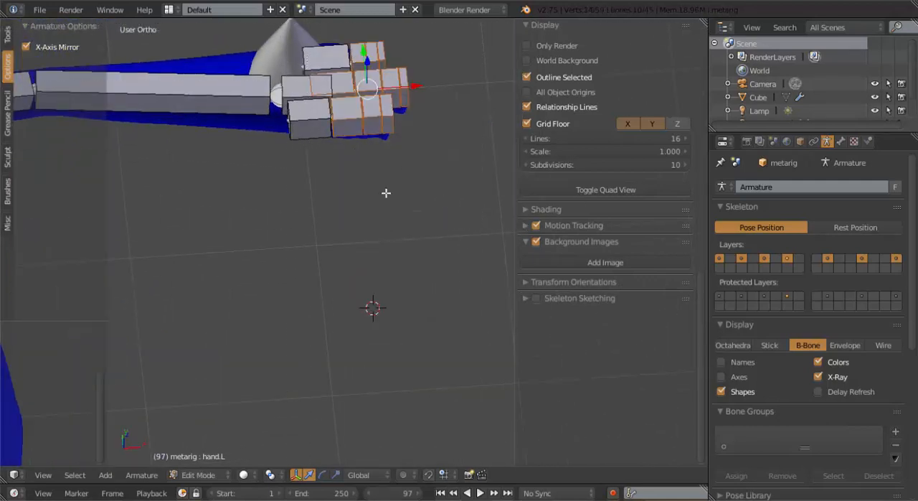
{"action": "key", "text": "s"}
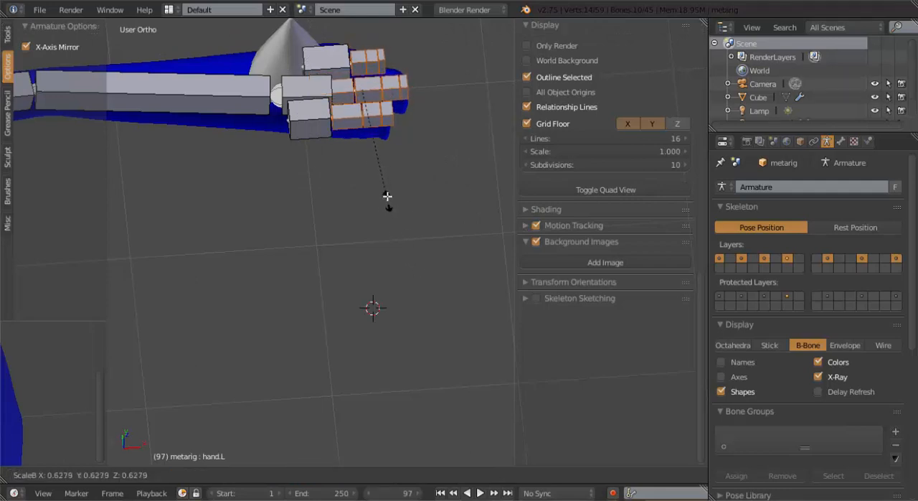
{"action": "key", "text": "Escape"}
{"action": "right_click", "coordinate": [302, 117], "text": "shift"}
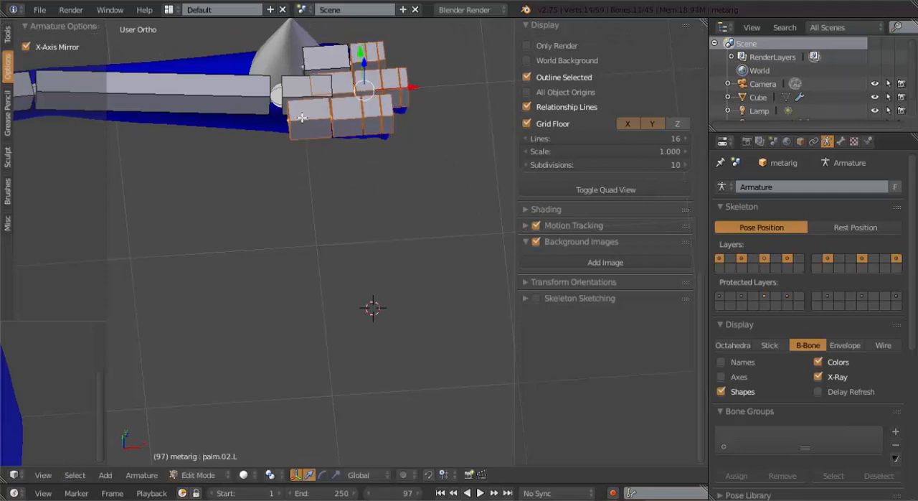
{"action": "right_click", "coordinate": [314, 67], "text": "shift"}
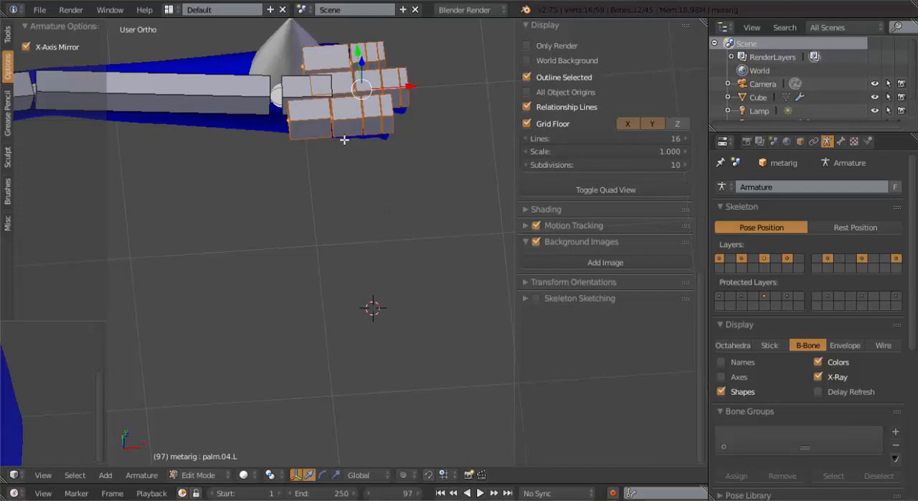
{"action": "key", "text": "ctrl+alt+s"}
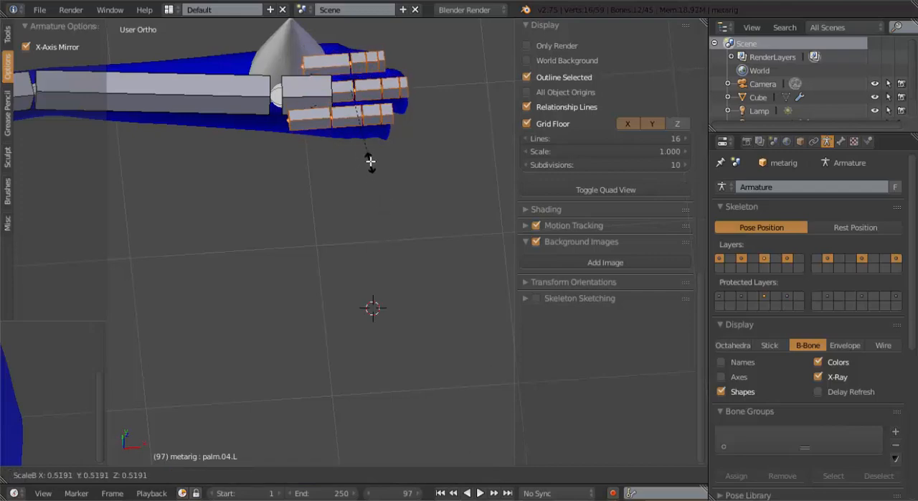
{"action": "left_click", "coordinate": [369, 147]}
Scale the B-Bone thickness of the hand.L bone down to roughly 0.8
{"action": "middle_click_drag", "start_coordinate": [366, 99], "coordinate": [337, 240]}
{"action": "right_click", "coordinate": [273, 176]}
{"action": "key", "text": "r"}
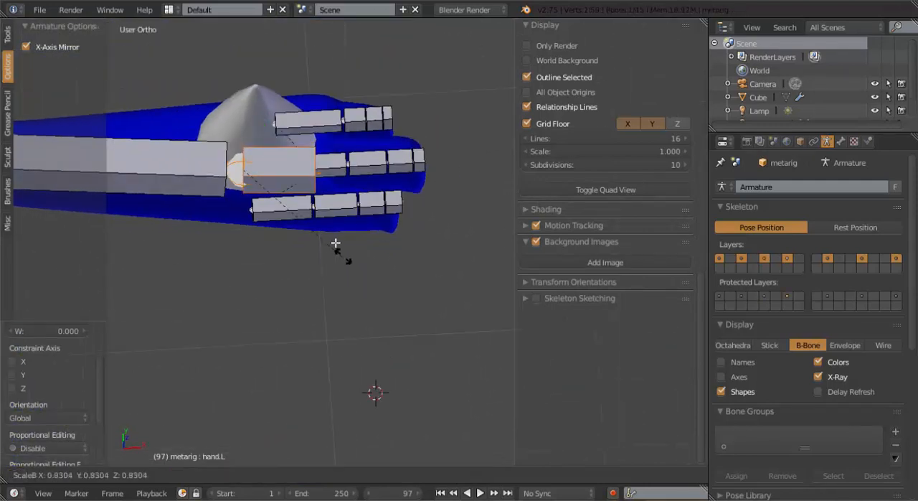
{"action": "left_click", "coordinate": [329, 233]}
Duplicate the hand.L bone in place and enlarge the copy's B-Bone thickness so it surrounds the original
{"action": "key", "text": "shift+d"}
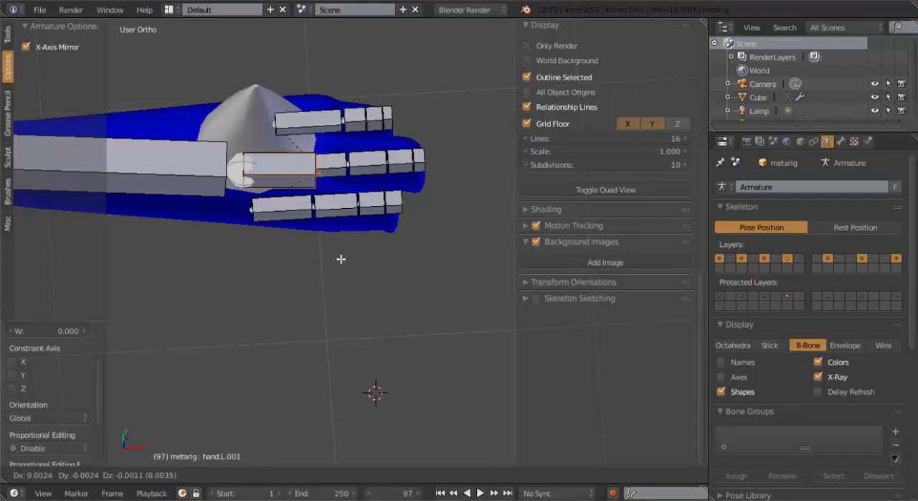
{"action": "right_click", "coordinate": [347, 241]}
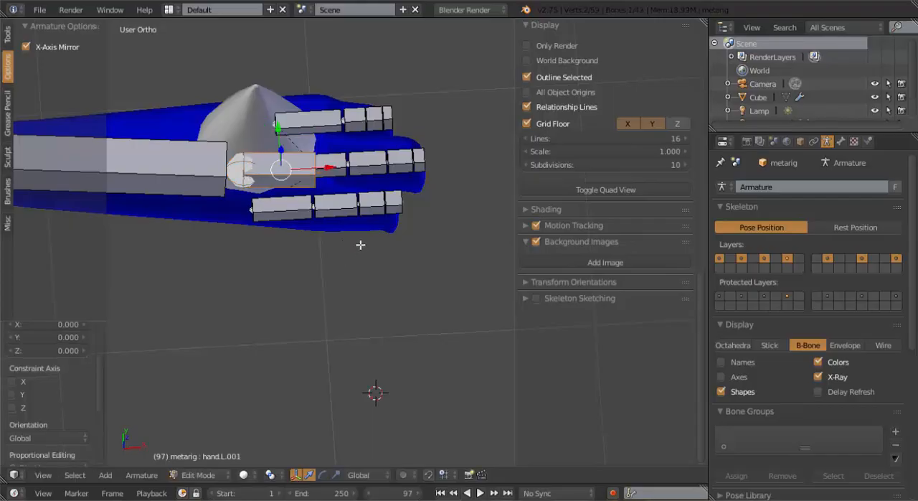
{"action": "key", "text": "ctrl+alt+s"}
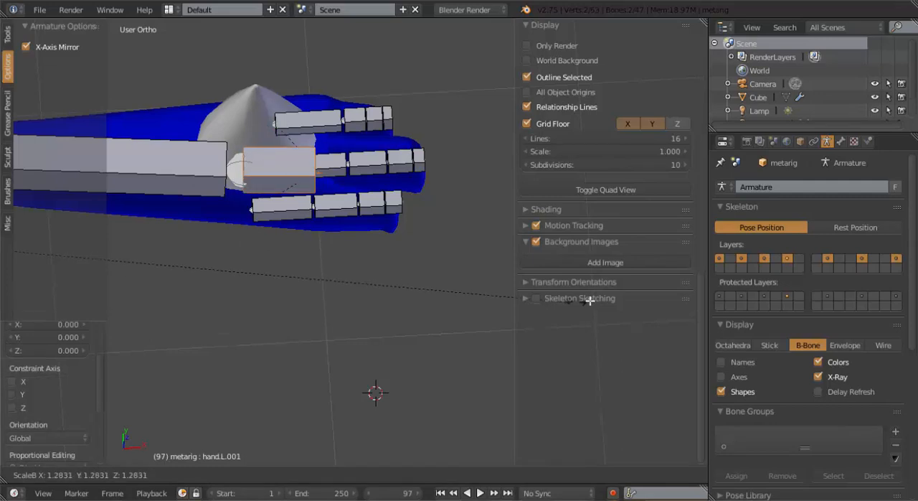
{"action": "left_click", "coordinate": [181, 287]}
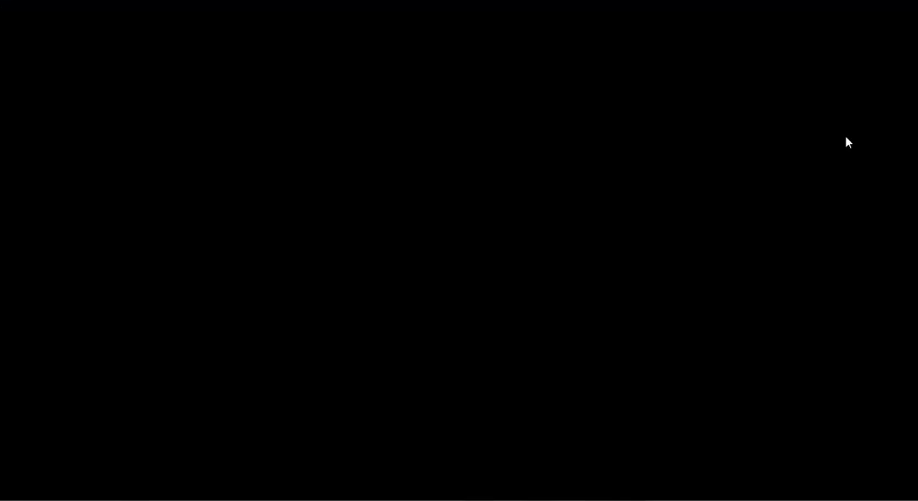
Rename the duplicated left hand bone Hand Ik.L
{"action": "left_click", "coordinate": [840, 141]}
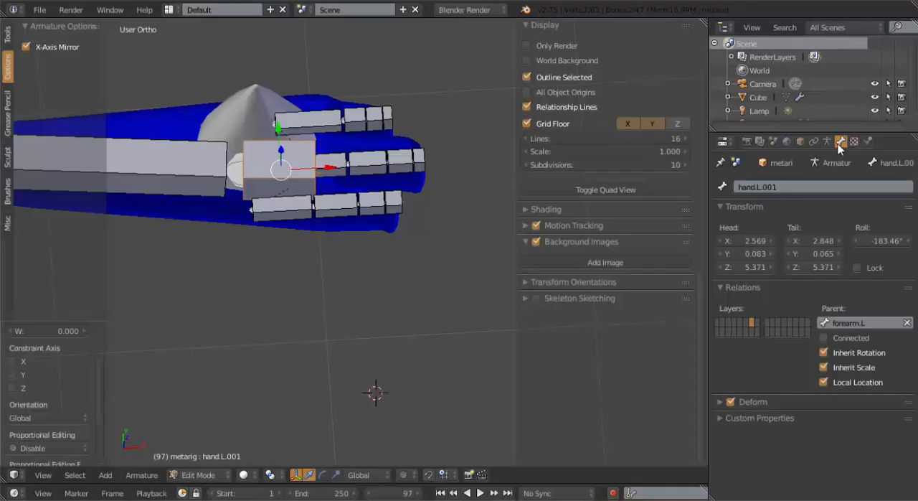
{"action": "left_click", "coordinate": [803, 181]}
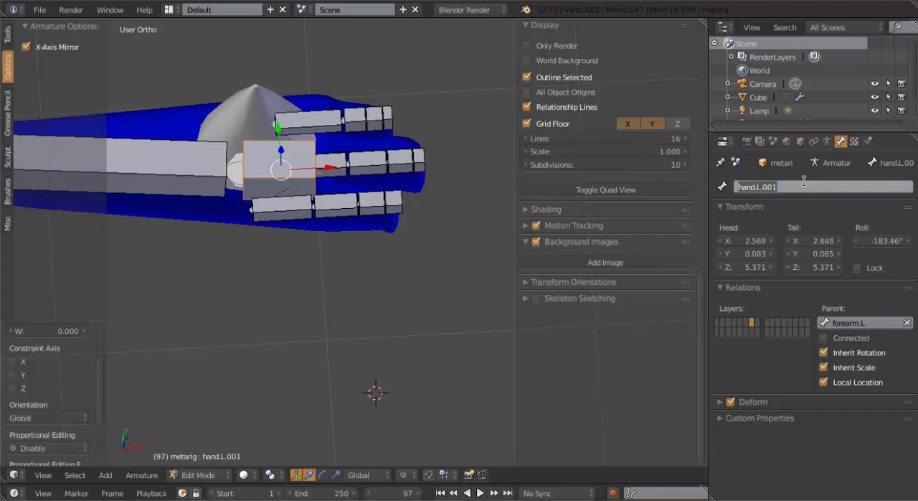
{"action": "type", "text": "Hand Ik.L"}
{"action": "key", "text": "Return"}
Select the mirrored duplicate bone hand.R.001 on the opposite hand and rename it Hand Ik.R
{"action": "scroll", "coordinate": [208, 186], "scroll_direction": "down", "scroll_amount": 8}
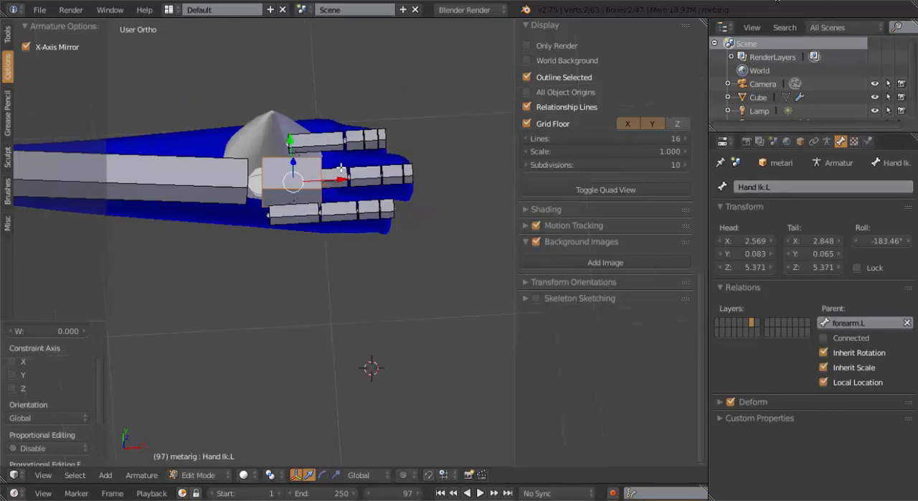
{"action": "middle_click_drag", "start_coordinate": [300, 175], "coordinate": [526, 143], "text": "shift"}
{"action": "scroll", "coordinate": [204, 186], "scroll_direction": "up", "scroll_amount": 2}
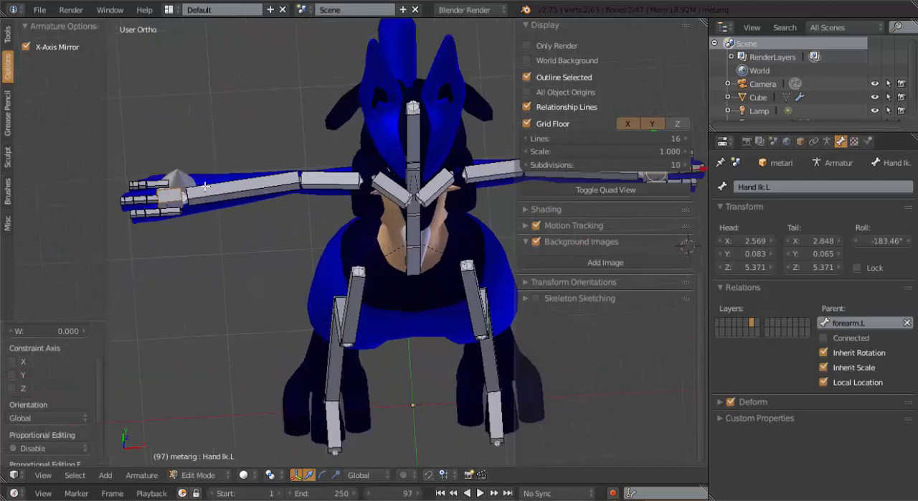
{"action": "right_click", "coordinate": [177, 193]}
{"action": "right_click", "coordinate": [174, 191]}
{"action": "right_click", "coordinate": [172, 191]}
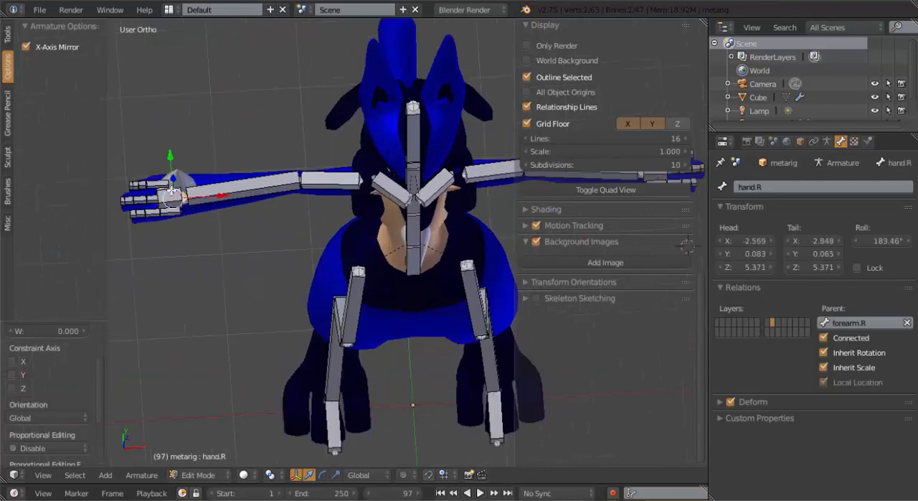
{"action": "right_click", "coordinate": [171, 190]}
{"action": "right_click", "coordinate": [172, 190]}
{"action": "right_click", "coordinate": [174, 190]}
{"action": "right_click", "coordinate": [178, 190]}
{"action": "right_click", "coordinate": [181, 189]}
{"action": "left_click", "coordinate": [790, 185]}
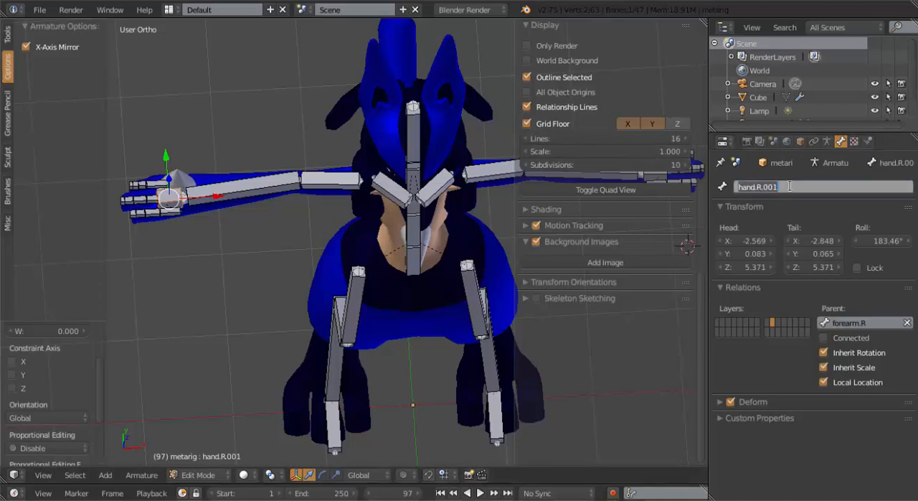
{"action": "type", "text": "HaND"}
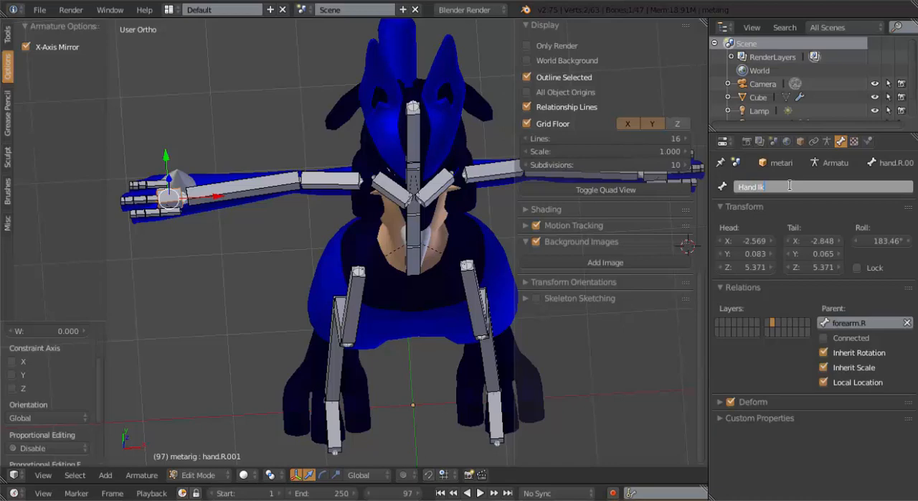
{"action": "key", "text": "Return"}
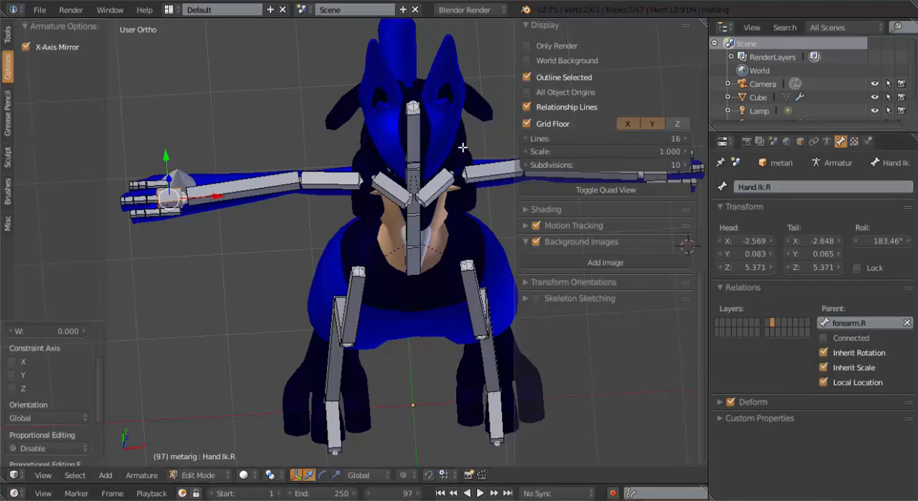
Duplicate the thigh.L bone in front view, raise the copy about 0.43 and rotate it to point upward and outward
{"action": "scroll", "coordinate": [346, 198], "scroll_direction": "down", "scroll_amount": 2}
{"action": "middle_click_drag", "start_coordinate": [346, 199], "coordinate": [306, 202]}
{"action": "middle_click_drag", "start_coordinate": [392, 246], "coordinate": [370, 226]}
{"action": "middle_click_drag", "start_coordinate": [408, 191], "coordinate": [373, 178]}
{"action": "key", "text": "KP_1"}
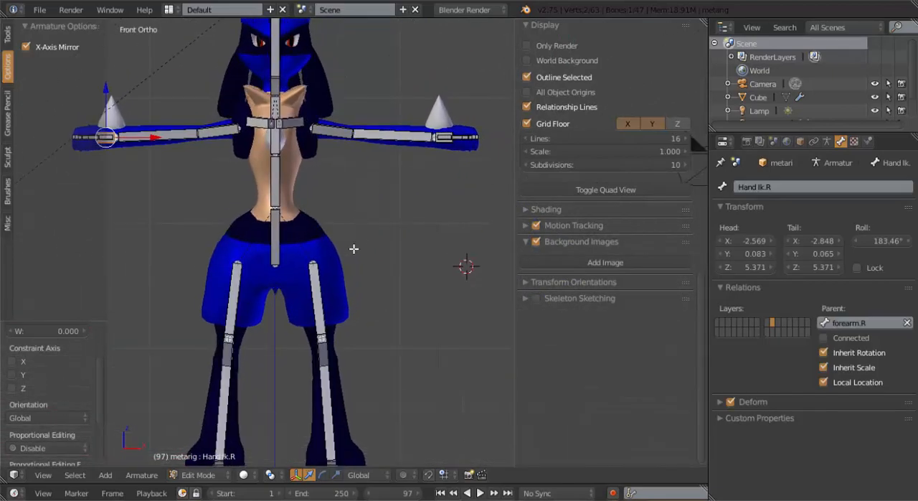
{"action": "scroll", "coordinate": [353, 248], "scroll_direction": "up", "scroll_amount": 2}
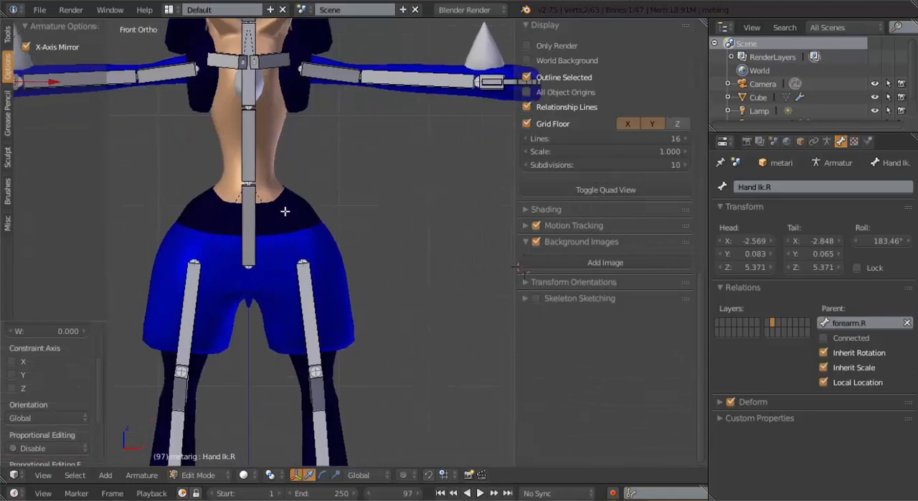
{"action": "middle_click_drag", "start_coordinate": [285, 211], "coordinate": [291, 218], "text": "shift"}
{"action": "right_click", "coordinate": [312, 288]}
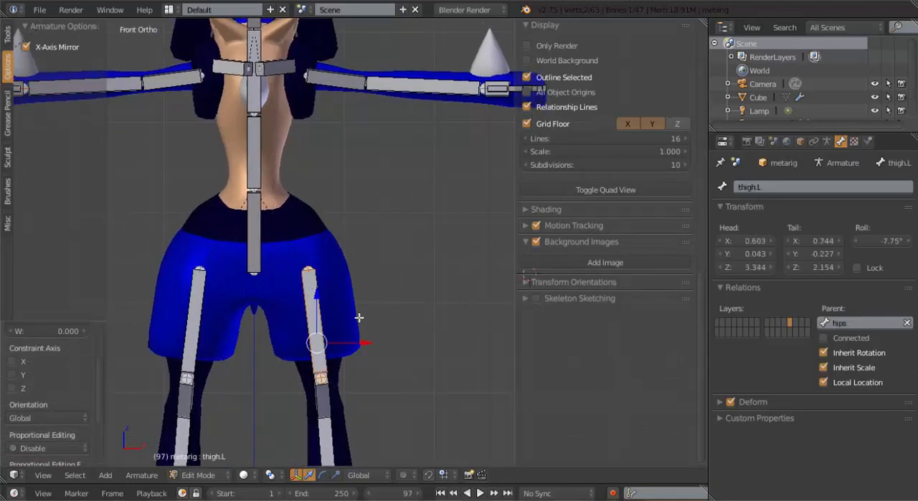
{"action": "key", "text": "shift+d"}
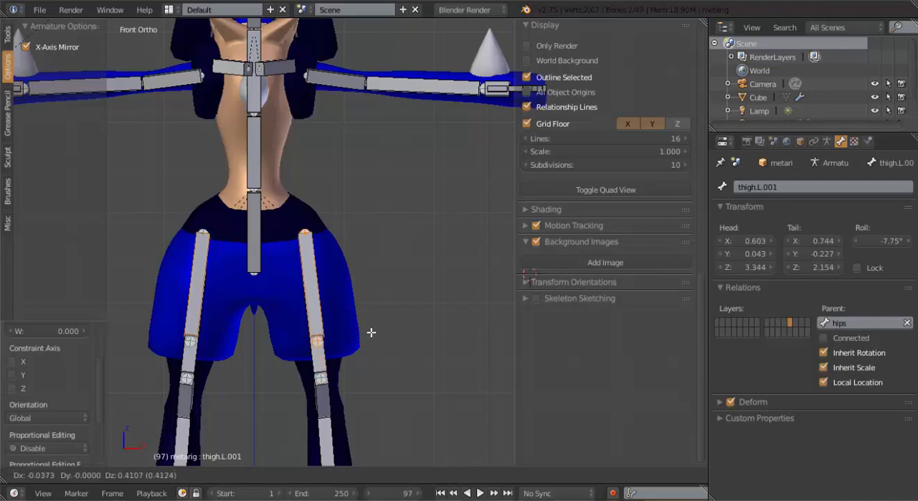
{"action": "left_click", "coordinate": [371, 332]}
{"action": "key", "text": "r"}
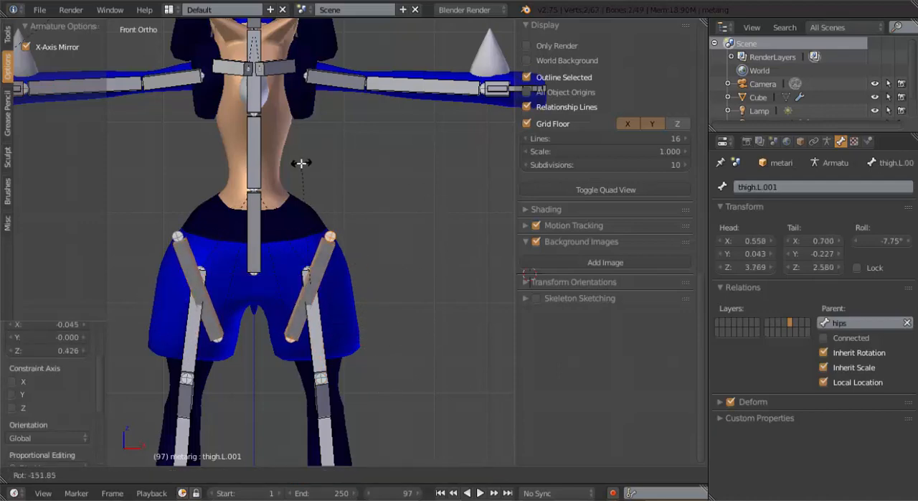
{"action": "left_click", "coordinate": [294, 160]}
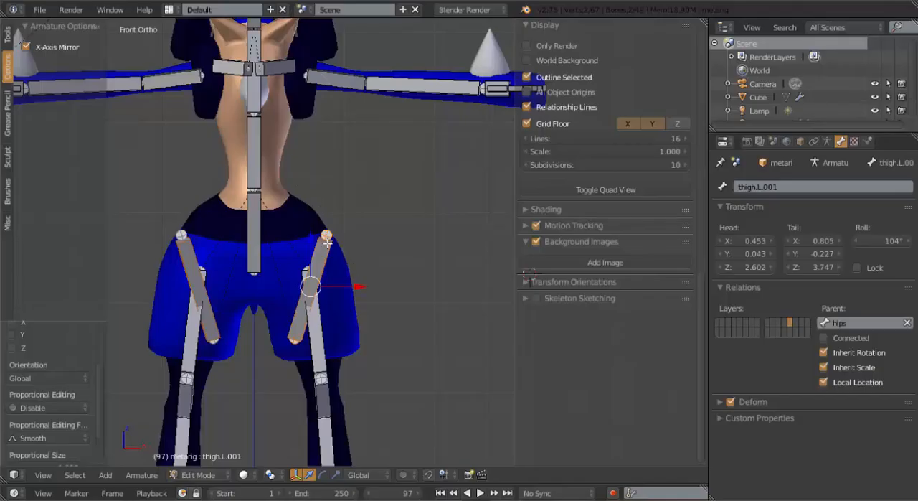
Move the thigh.L copy up and inward beside the hips bone, and lower its upper end to shorten it
{"action": "middle_click", "coordinate": [316, 304]}
{"action": "key", "text": "g"}
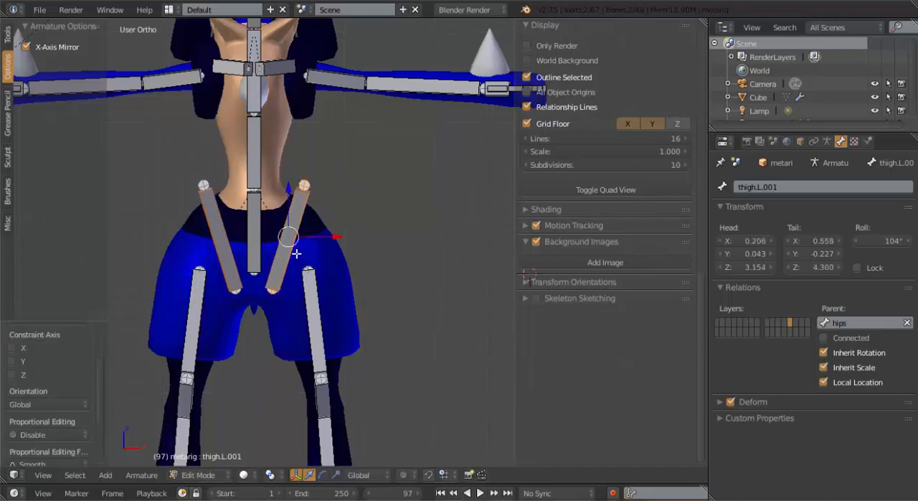
{"action": "left_click", "coordinate": [304, 184]}
{"action": "key", "text": "g"}
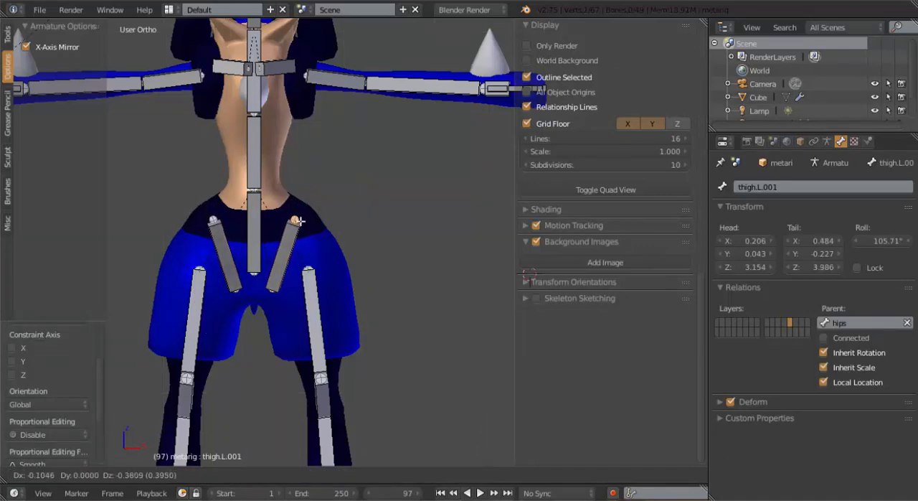
{"action": "left_click", "coordinate": [297, 228]}
Move the upper end of the thigh.L copy backward in right side view, placing it behind the hips bone
{"action": "key", "text": "KP_3"}
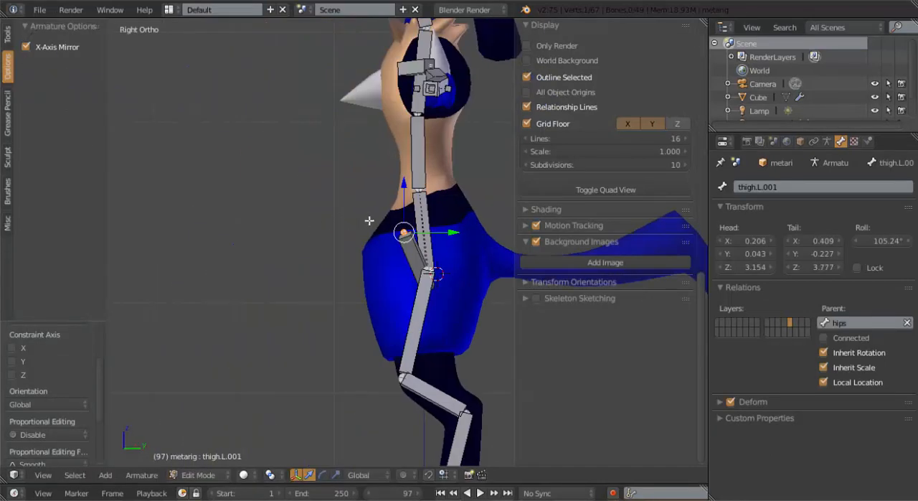
{"action": "key", "text": "g"}
{"action": "left_click", "coordinate": [425, 226]}
{"action": "middle_click_drag", "start_coordinate": [265, 283], "coordinate": [393, 275]}
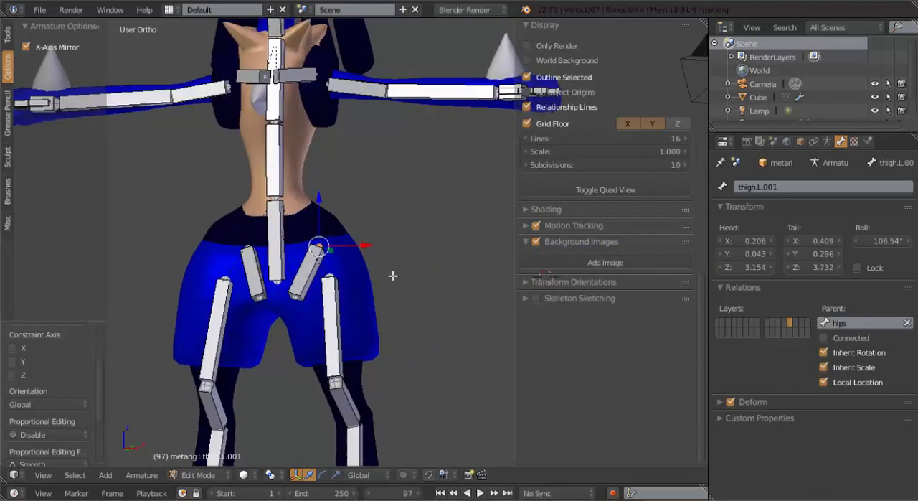
Select the whole left thigh copy and rename it Thigh Stabalizer.L
{"action": "key", "text": "KP_1"}
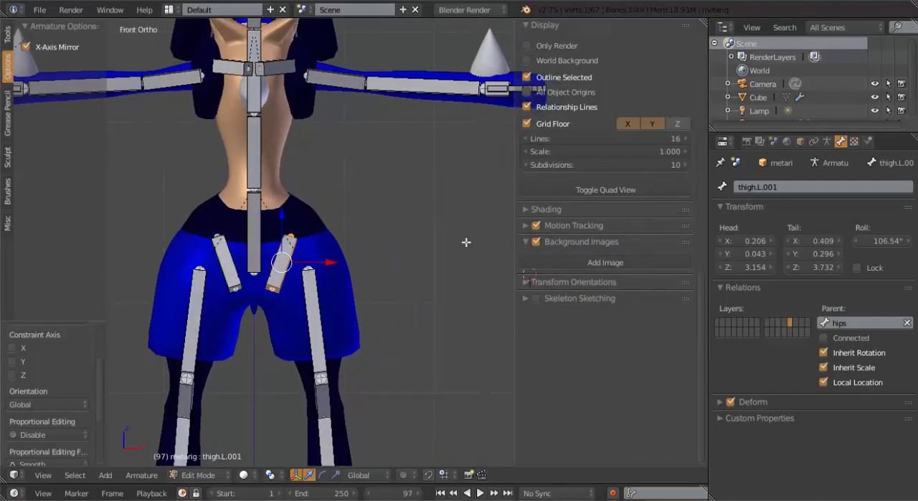
{"action": "left_click", "coordinate": [771, 188]}
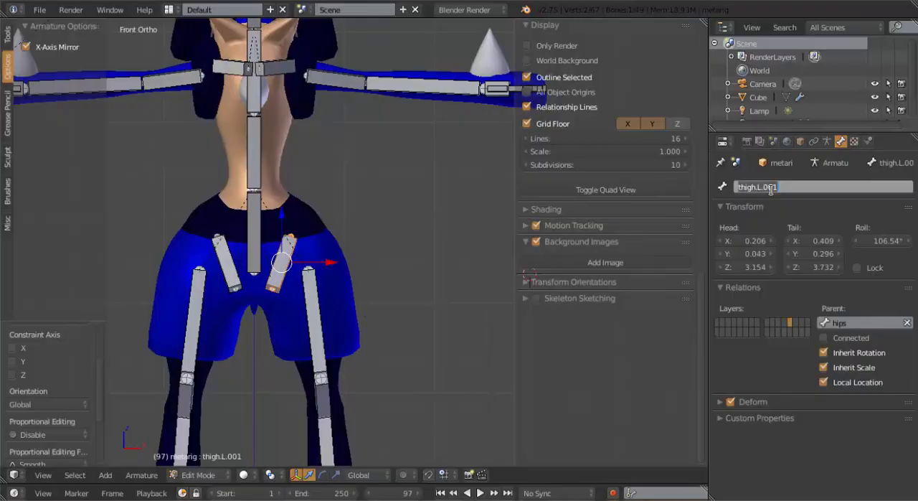
{"action": "type", "text": "TH"}
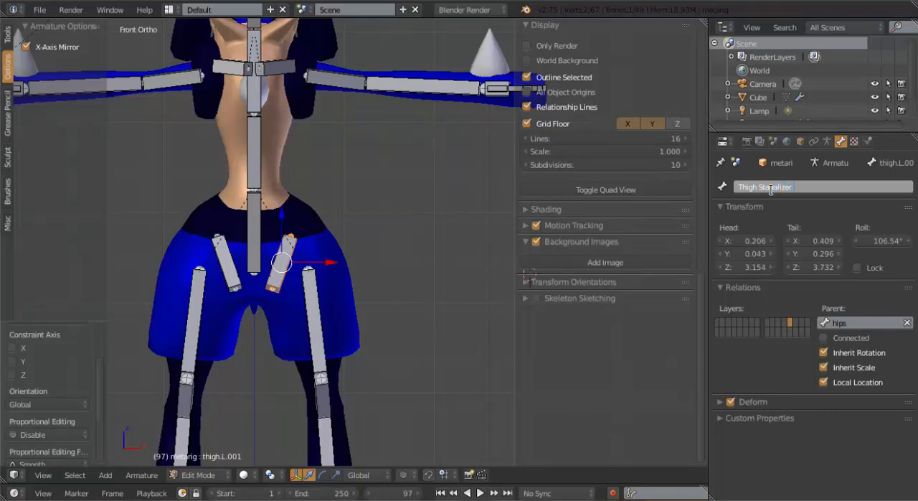
{"action": "key", "text": "Return"}
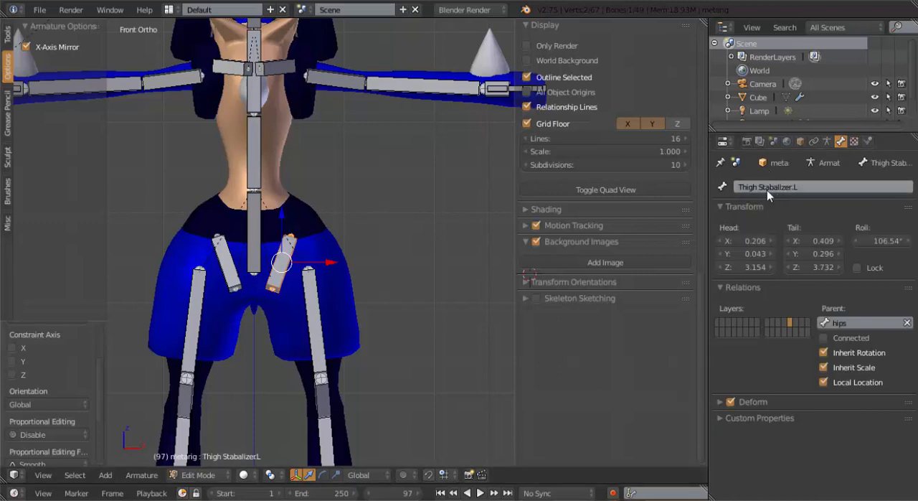
Rename the mirrored thigh copy on the opposite side Thigh Stabalizer.R
{"action": "right_click", "coordinate": [227, 262]}
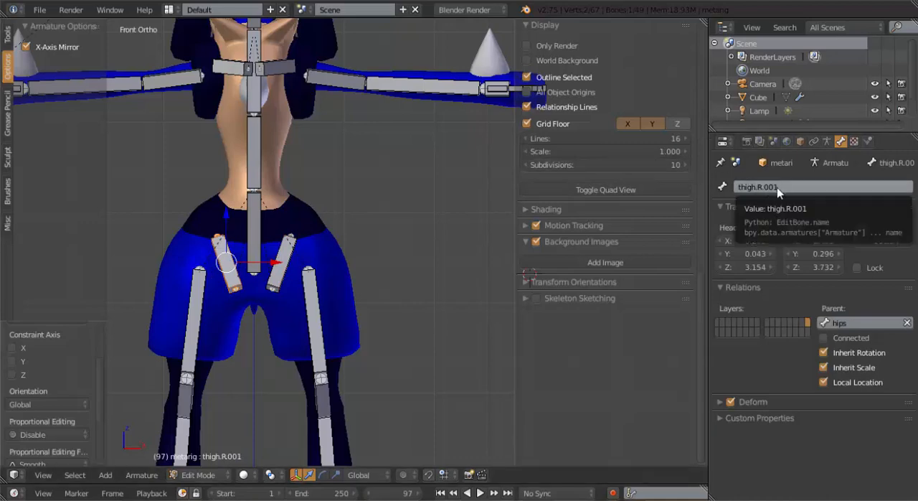
{"action": "type", "text": "Thigh Stabalizer.L.001"}
{"action": "left_click", "coordinate": [832, 186]}
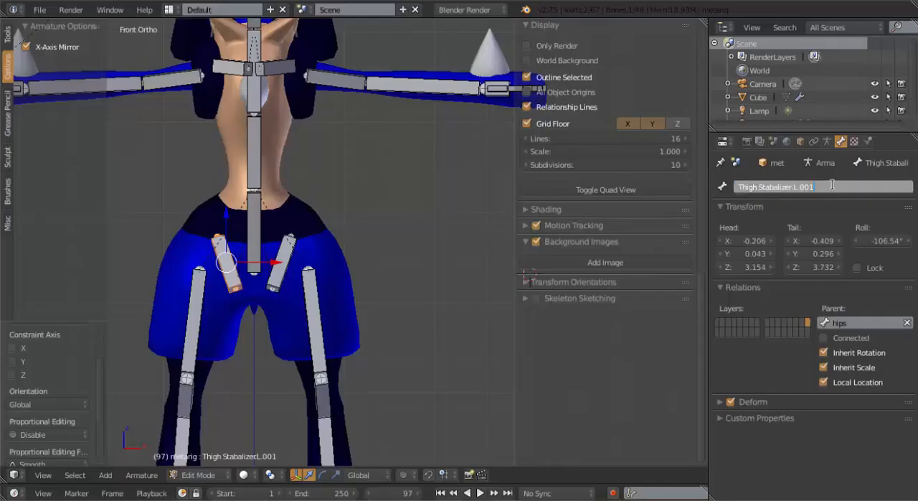
{"action": "key", "text": "Return"}
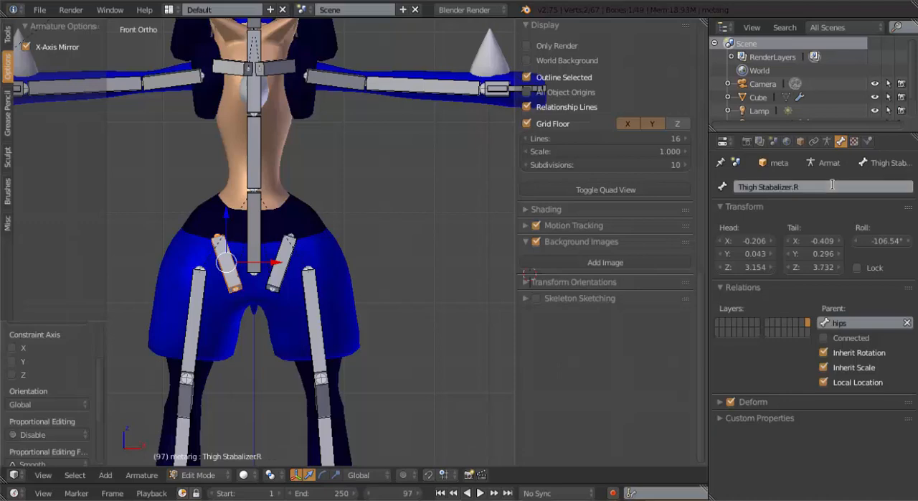
Duplicate the hips bone in right side view and place the copy about 0.66 farther back, at the base of the tail
{"action": "scroll", "coordinate": [270, 105], "scroll_direction": "down", "scroll_amount": 4}
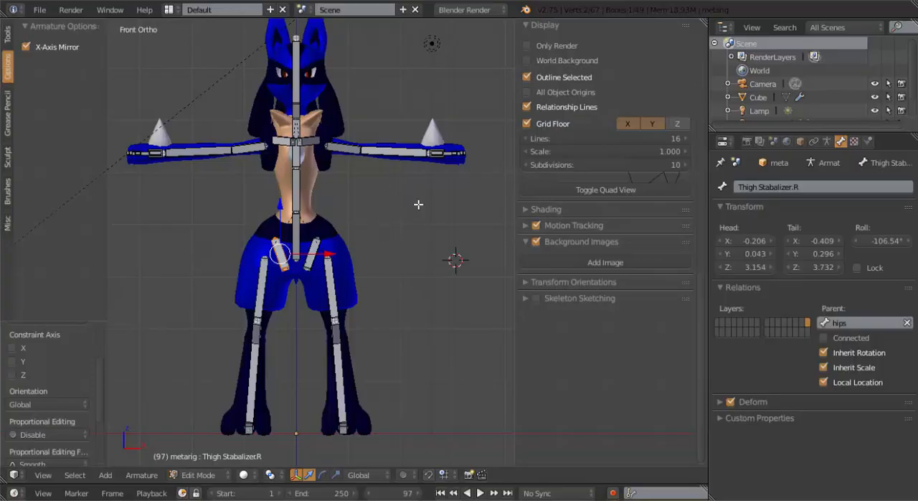
{"action": "middle_click_drag", "start_coordinate": [350, 194], "coordinate": [418, 253]}
{"action": "scroll", "coordinate": [356, 226], "scroll_direction": "up", "scroll_amount": 4}
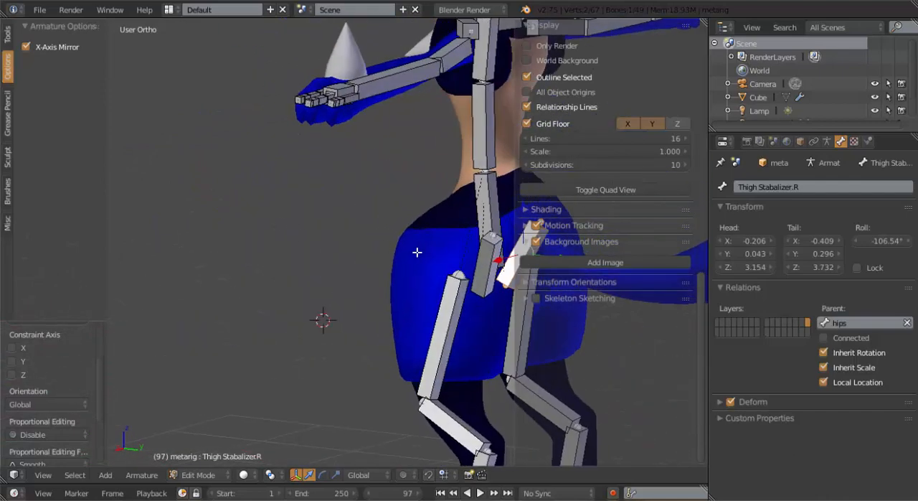
{"action": "middle_click_drag", "start_coordinate": [350, 237], "coordinate": [312, 221]}
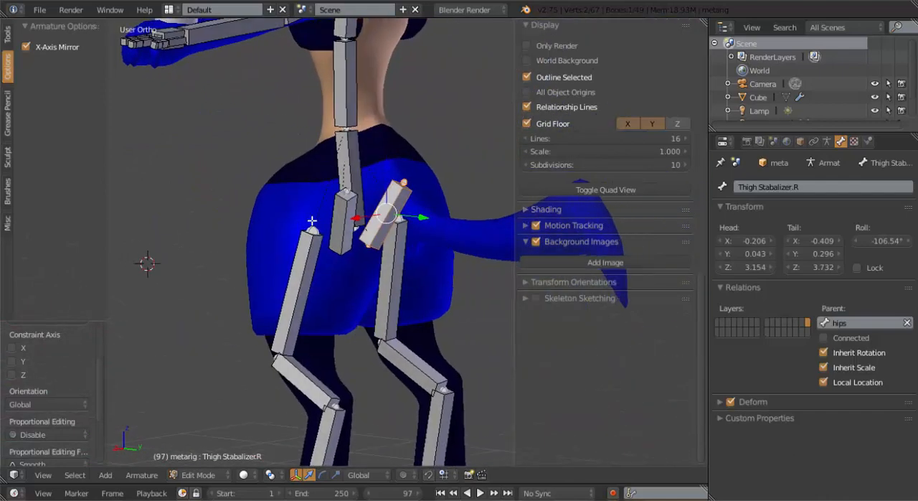
{"action": "right_click", "coordinate": [352, 226]}
{"action": "right_click", "coordinate": [357, 208]}
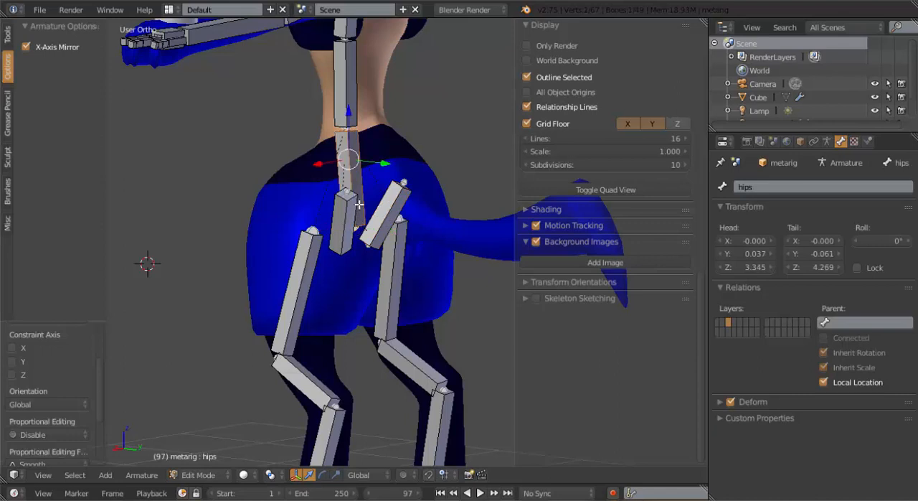
{"action": "key", "text": "KP_3"}
{"action": "middle_click_drag", "start_coordinate": [365, 220], "coordinate": [332, 207], "text": "shift"}
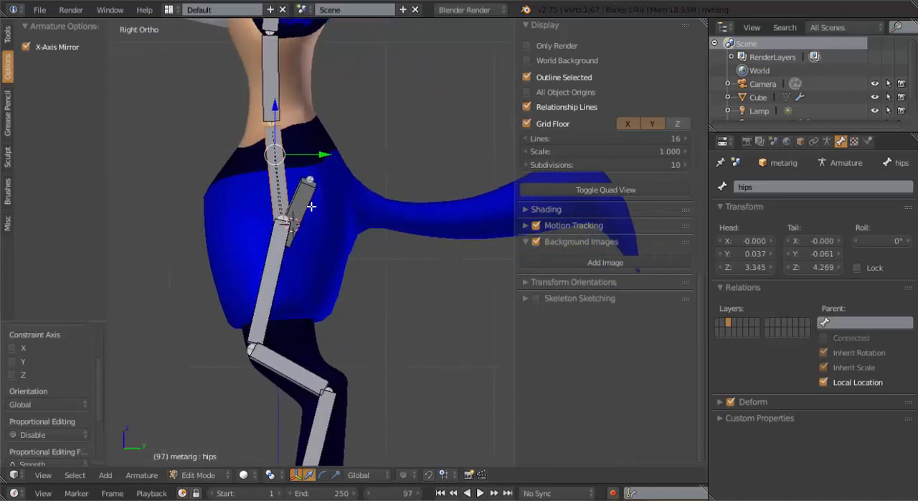
{"action": "key", "text": "shift+d"}
{"action": "left_click", "coordinate": [366, 189]}
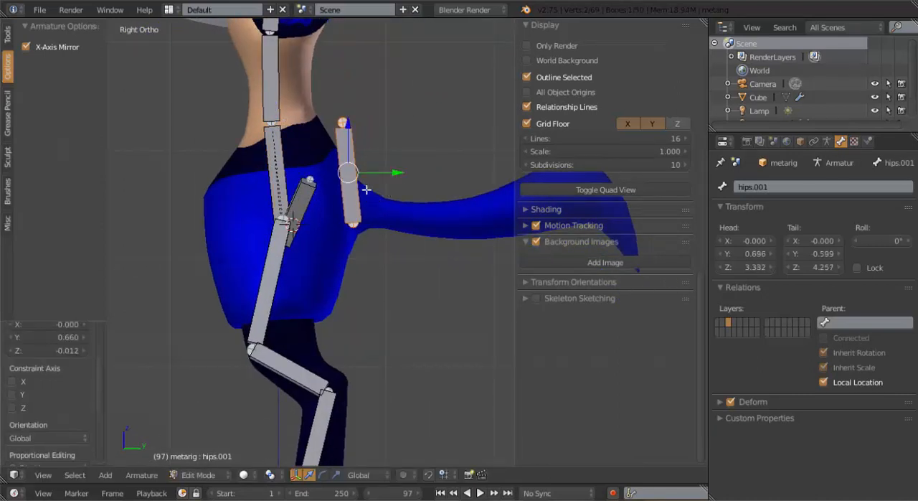
Move the upper end of the copied hips bone to the tail's tip so the bone runs along the tail
{"action": "right_click", "coordinate": [347, 121]}
{"action": "middle_click_drag", "start_coordinate": [356, 132], "coordinate": [215, 79], "text": "shift"}
{"action": "key", "text": "g"}
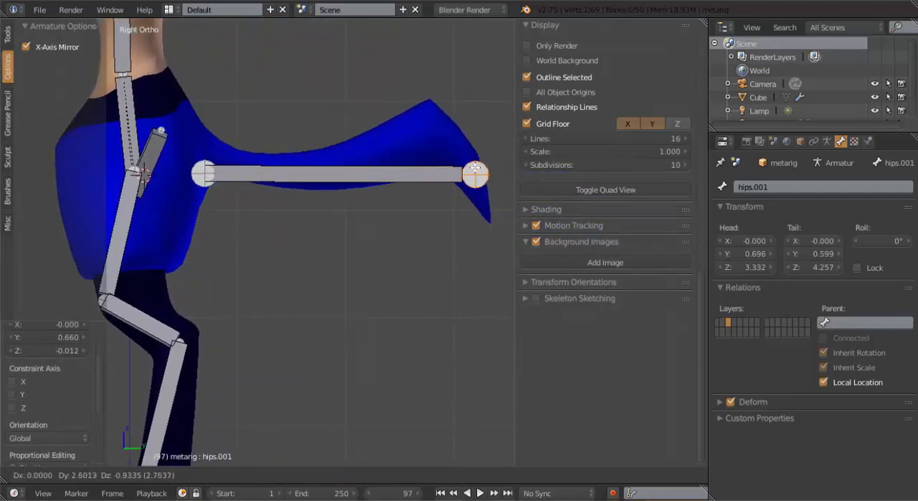
{"action": "left_click", "coordinate": [476, 182]}
Select the whole bone running along the tail and rename it Tail
{"action": "right_click", "coordinate": [419, 179]}
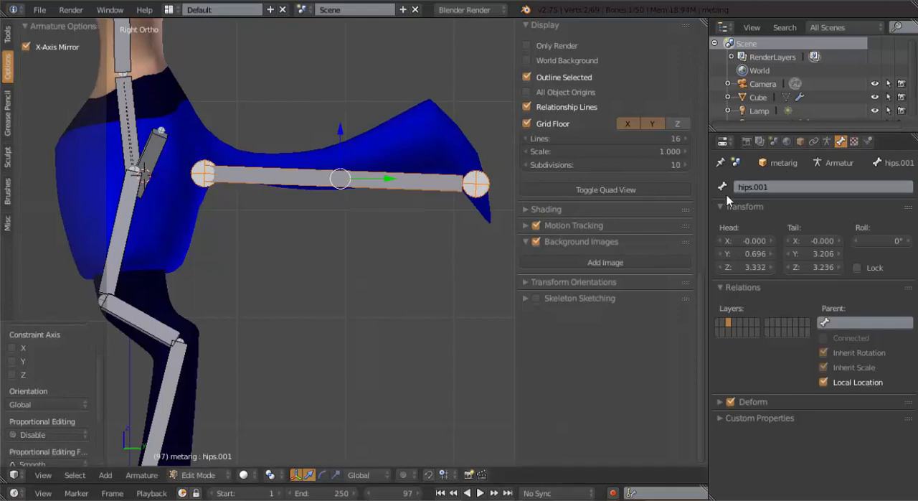
{"action": "left_click", "coordinate": [767, 186]}
{"action": "type", "text": "Tail"}
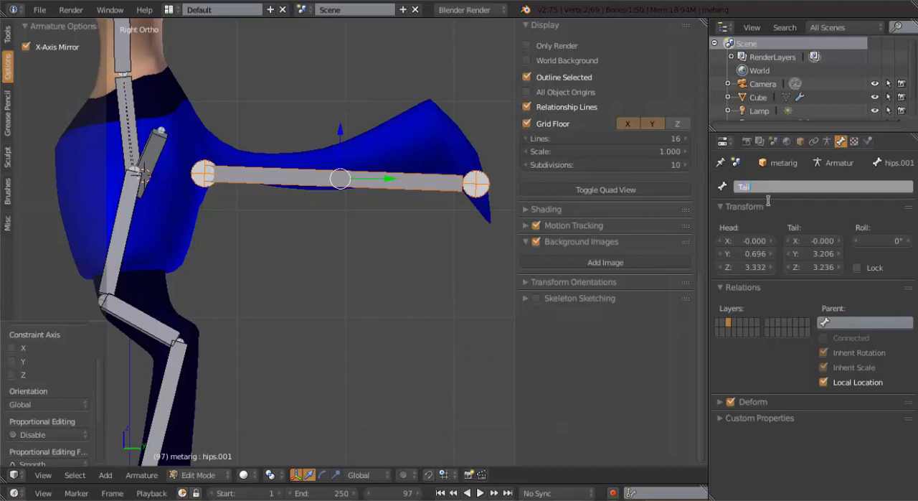
{"action": "key", "text": "Return"}
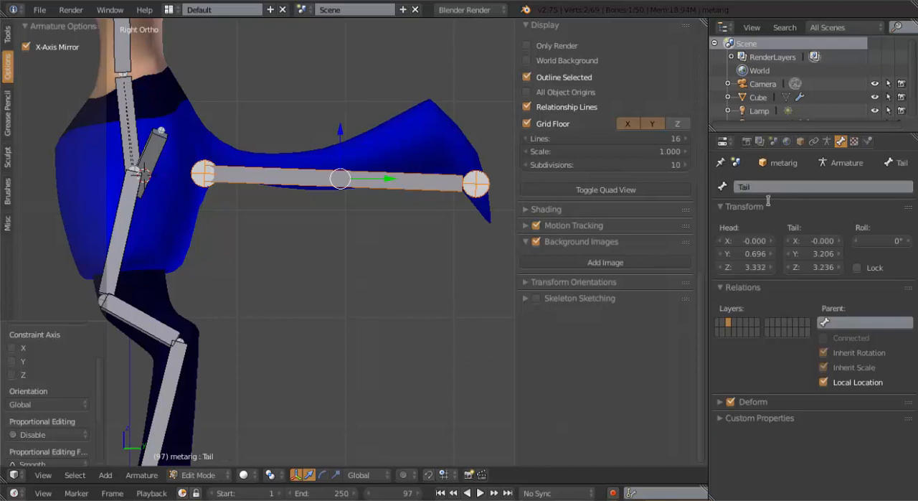
Subdivide the Tail bone with 3 cuts
{"action": "key", "text": "w"}
{"action": "left_click", "coordinate": [349, 201]}
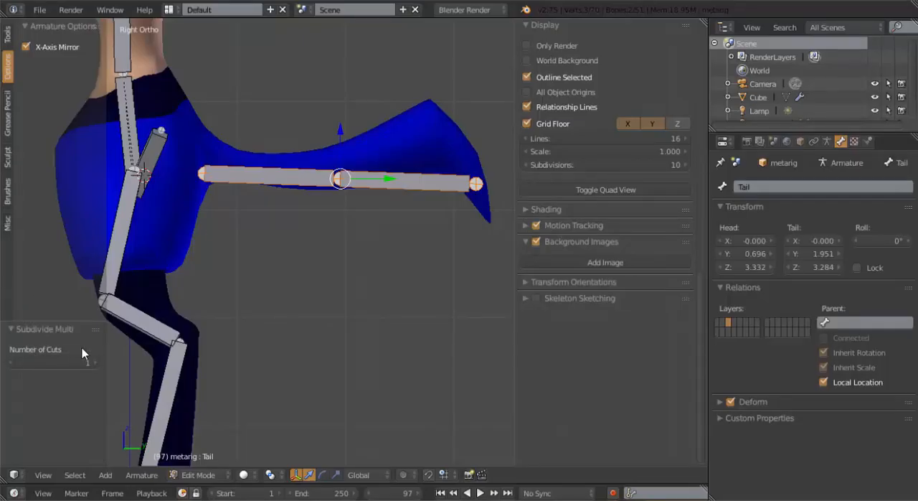
{"action": "left_click", "coordinate": [94, 362]}
{"action": "left_click", "coordinate": [94, 361]}
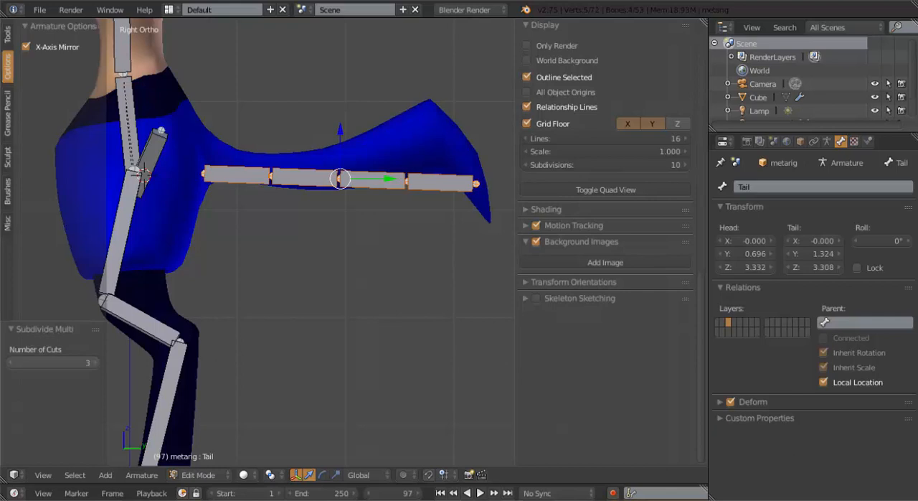
Raise the last tail joint into the tail's upper bend and shift the middle joint up and back to follow the mesh
{"action": "right_click", "coordinate": [408, 183]}
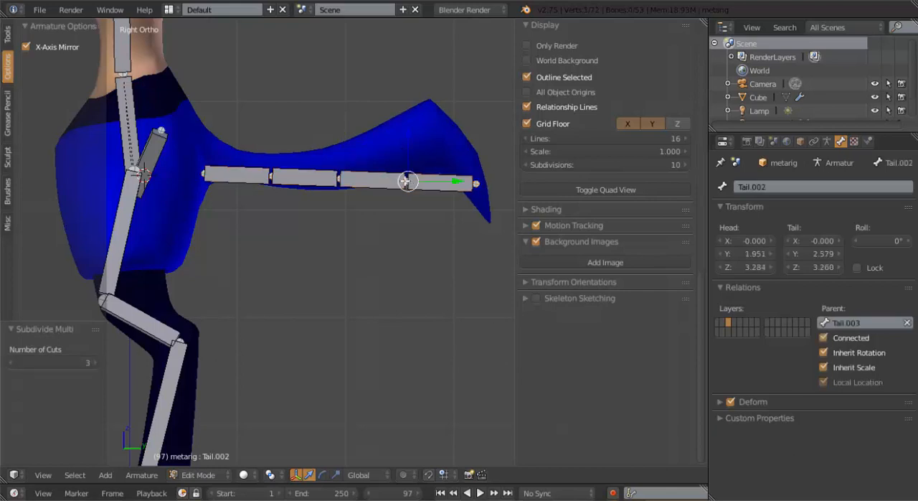
{"action": "key", "text": "g"}
{"action": "left_click", "coordinate": [425, 128]}
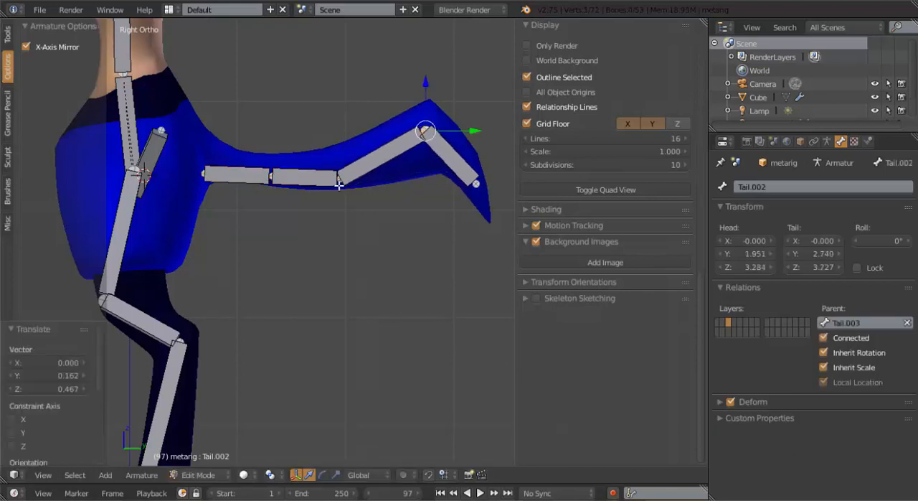
{"action": "right_click", "coordinate": [338, 184]}
{"action": "key", "text": "g"}
{"action": "left_click", "coordinate": [354, 167]}
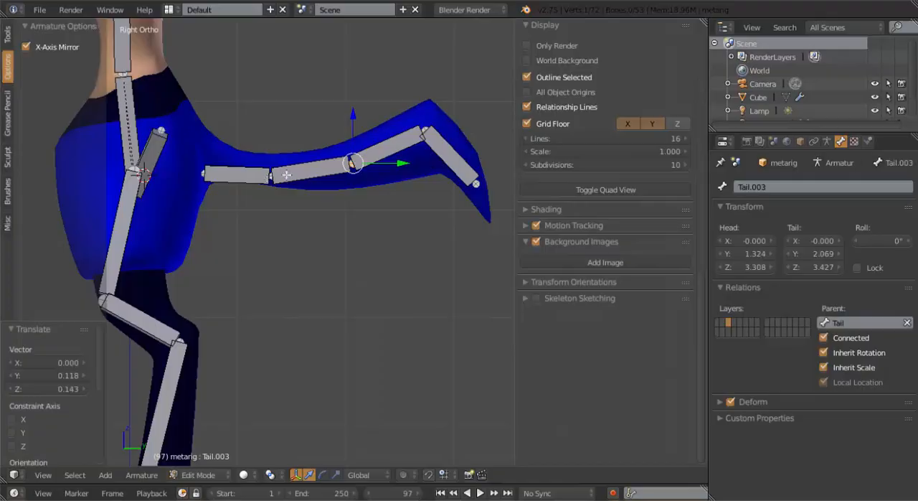
Raise the first tail segment about 0.093 and rotate it about 3° to align with the tail base
{"action": "right_click", "coordinate": [251, 173]}
{"action": "key", "text": "g"}
{"action": "left_click", "coordinate": [250, 162]}
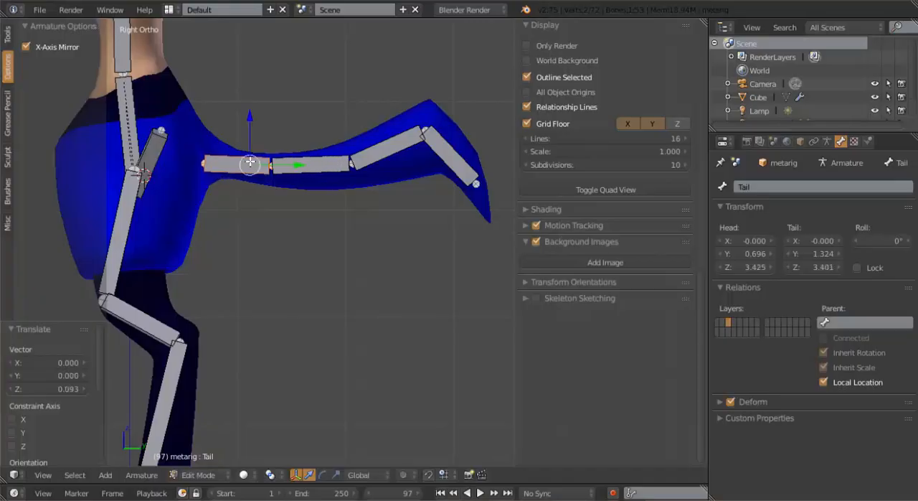
{"action": "key", "text": "r"}
{"action": "left_click", "coordinate": [371, 195]}
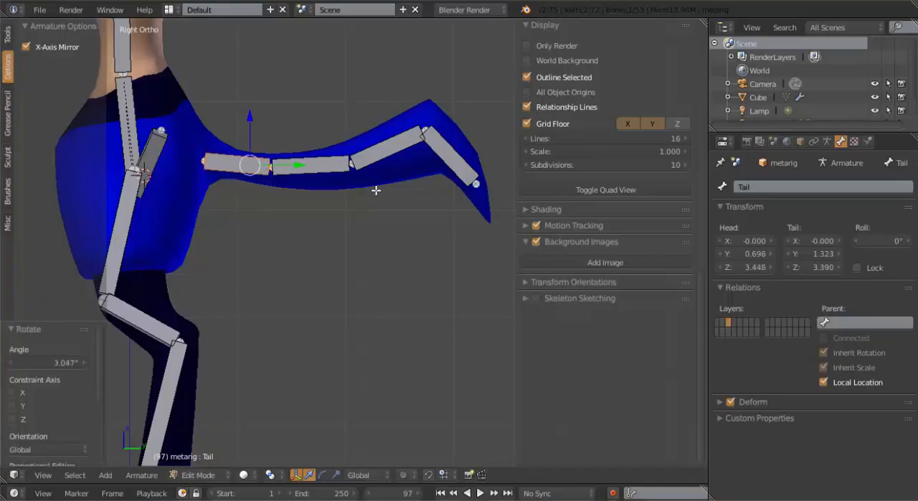
Parent the first tail bone to the hips bone with Keep Offset
{"action": "key", "text": "a"}
{"action": "scroll", "coordinate": [491, 164], "scroll_direction": "down", "scroll_amount": 2}
{"action": "middle_click_drag", "start_coordinate": [337, 182], "coordinate": [255, 155]}
{"action": "scroll", "coordinate": [307, 194], "scroll_direction": "up", "scroll_amount": 3}
{"action": "right_click", "coordinate": [324, 204]}
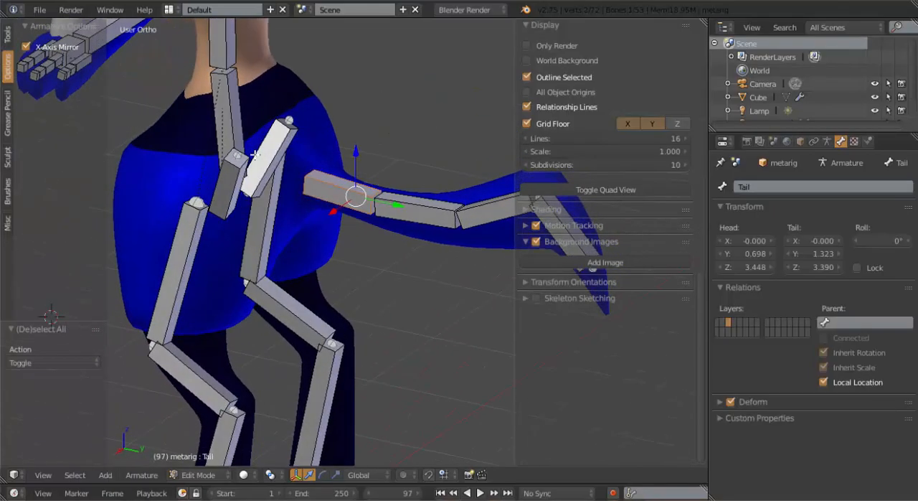
{"action": "right_click", "coordinate": [227, 112]}
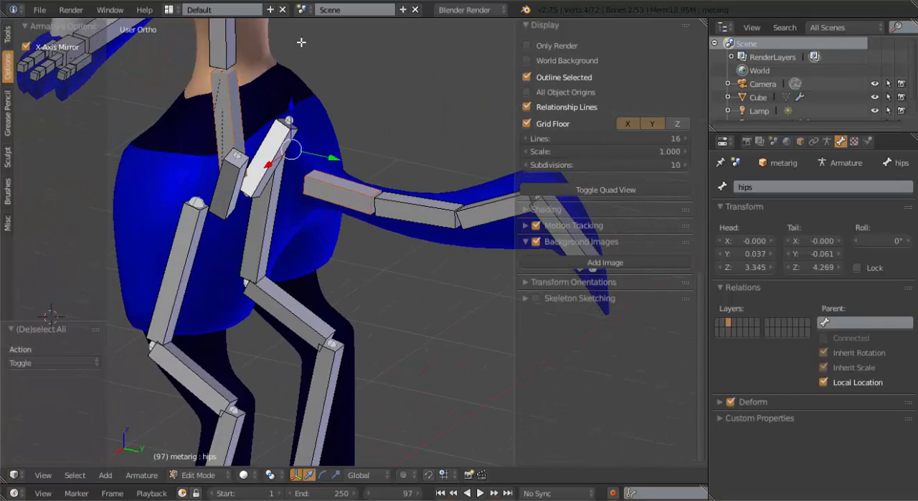
{"action": "key", "text": "ctrl+p"}
{"action": "key", "text": "Down"}
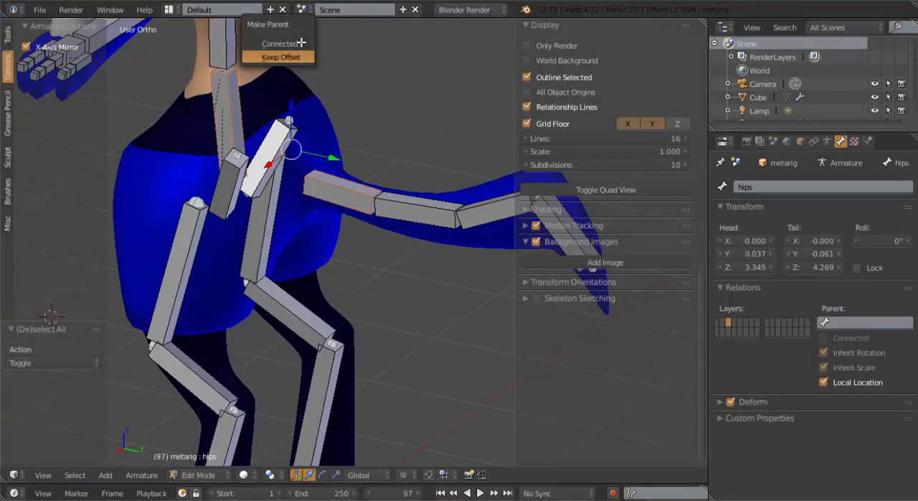
{"action": "key", "text": "Return"}
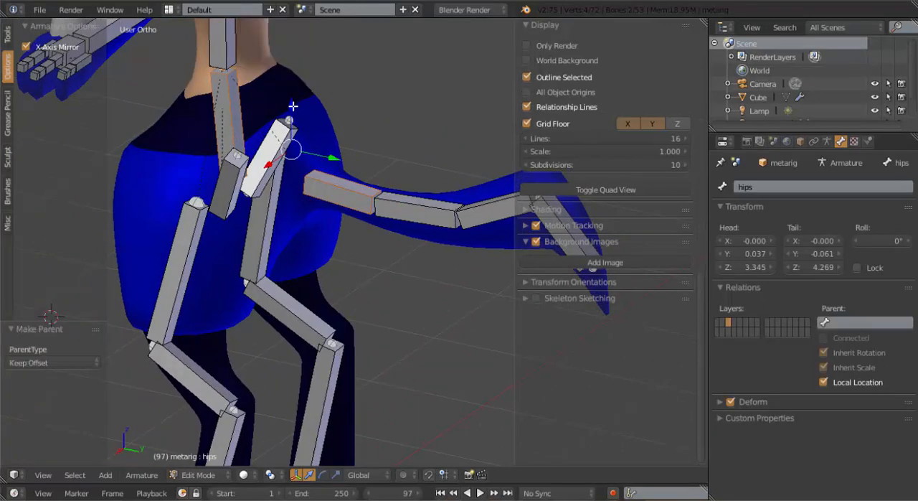
Parent the left thigh stabilizer bone to the hips bone without moving it, and clear the selection
{"action": "key", "text": "Tab"}
{"action": "middle_click_drag", "start_coordinate": [250, 173], "coordinate": [294, 270]}
{"action": "key", "text": "Tab"}
{"action": "right_click", "coordinate": [339, 257]}
{"action": "right_click", "coordinate": [287, 229], "text": "shift"}
{"action": "key", "text": "ctrl+p"}
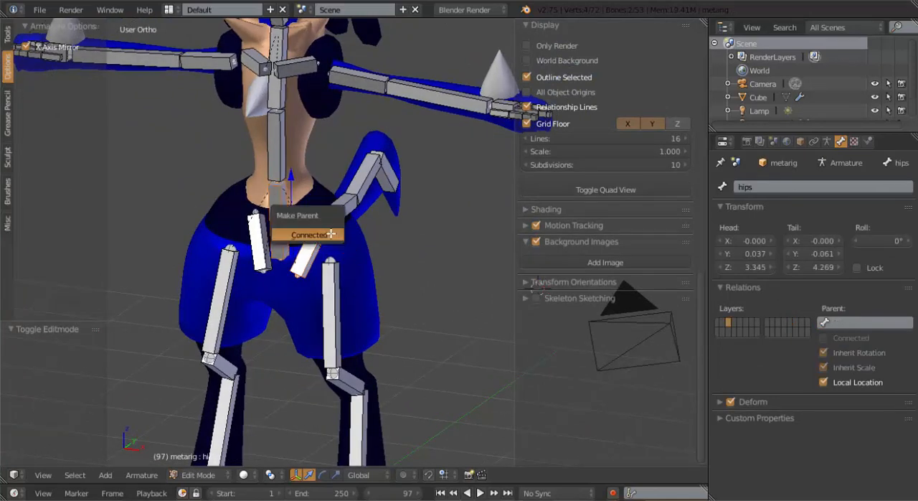
{"action": "left_click", "coordinate": [330, 233]}
{"action": "key", "text": "a"}
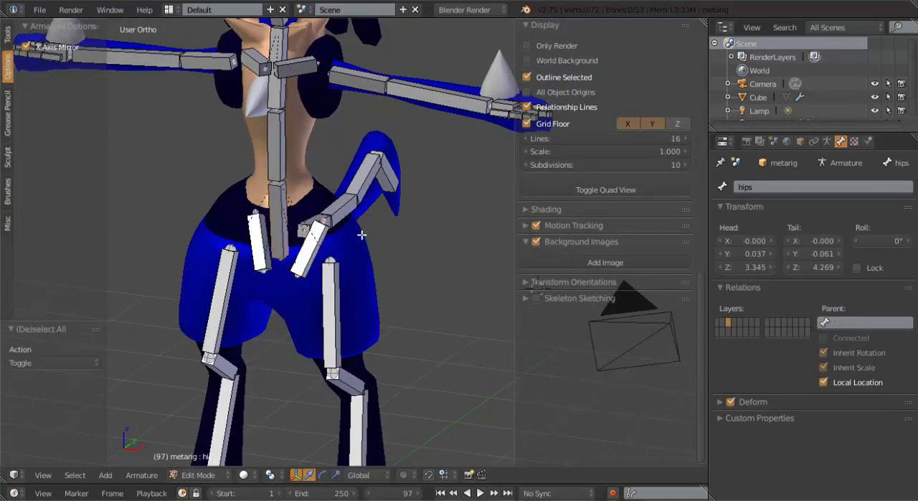
Select the Hand Ik.L bone at the left palm and turn off its Deform option
{"action": "scroll", "coordinate": [361, 232], "scroll_direction": "down", "scroll_amount": 4}
{"action": "middle_click_drag", "start_coordinate": [461, 267], "coordinate": [464, 327]}
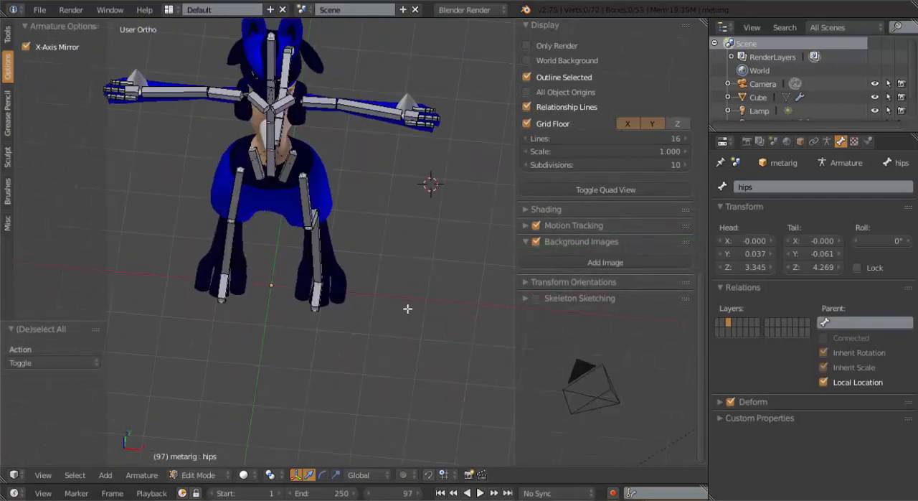
{"action": "middle_click_drag", "start_coordinate": [408, 309], "coordinate": [218, 286]}
{"action": "scroll", "coordinate": [321, 277], "scroll_direction": "up", "scroll_amount": 4}
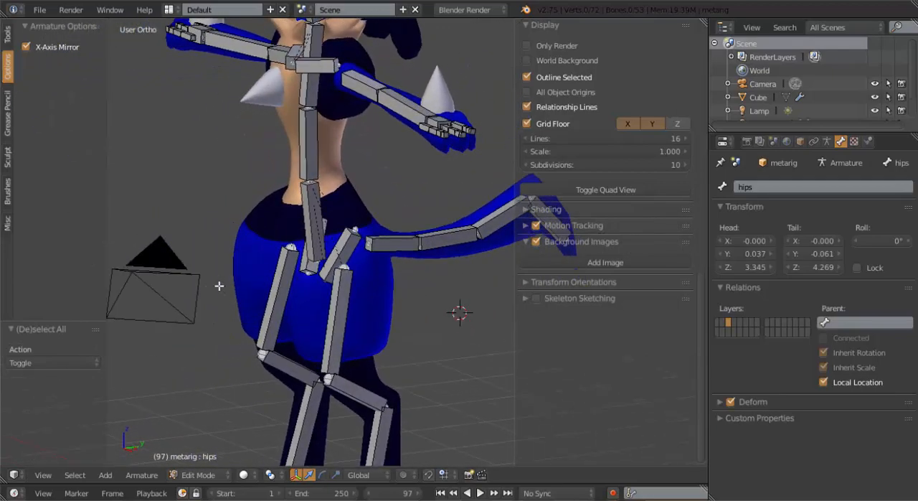
{"action": "middle_click_drag", "start_coordinate": [312, 267], "coordinate": [413, 261]}
{"action": "middle_click_drag", "start_coordinate": [406, 186], "coordinate": [213, 213], "text": "shift"}
{"action": "scroll", "coordinate": [222, 217], "scroll_direction": "up", "scroll_amount": 2}
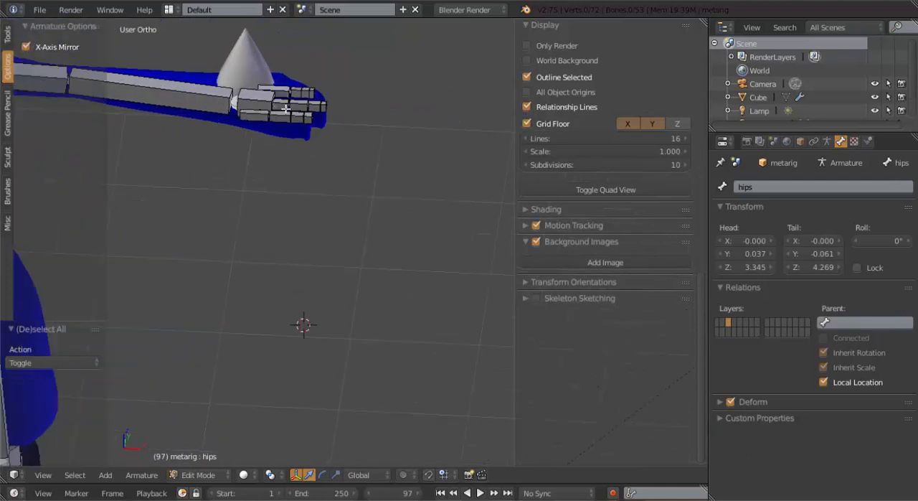
{"action": "middle_click_drag", "start_coordinate": [287, 109], "coordinate": [300, 198], "text": "shift"}
{"action": "scroll", "coordinate": [300, 198], "scroll_direction": "up", "scroll_amount": 1}
{"action": "scroll", "coordinate": [300, 198], "scroll_direction": "up", "scroll_amount": 2}
{"action": "right_click", "coordinate": [241, 162]}
{"action": "right_click", "coordinate": [242, 157]}
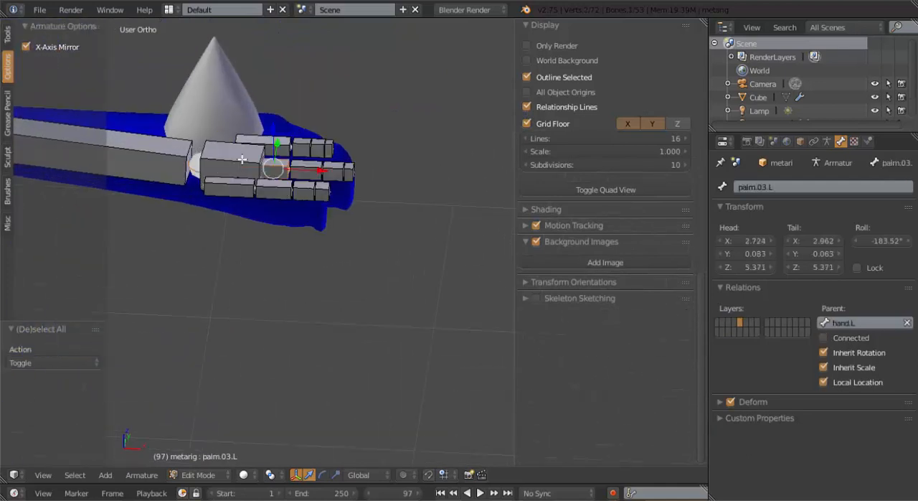
{"action": "right_click", "coordinate": [245, 158]}
{"action": "right_click", "coordinate": [225, 142]}
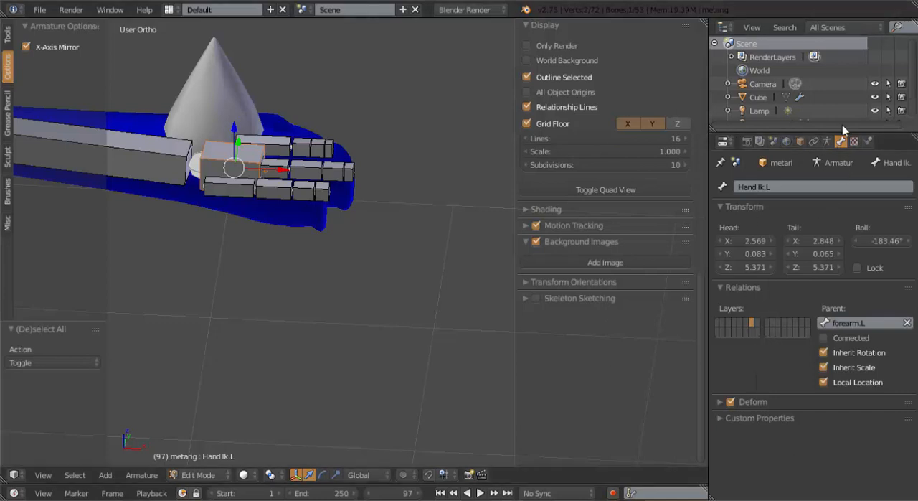
Select the Hand Ik.R bone on the opposite hand and turn off its Deform option
{"action": "scroll", "coordinate": [182, 223], "scroll_direction": "down", "scroll_amount": 6}
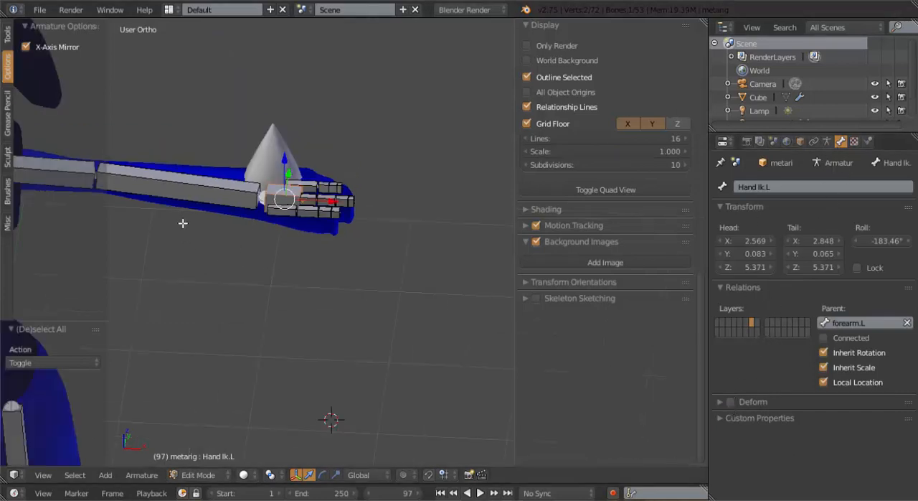
{"action": "middle_click_drag", "start_coordinate": [206, 220], "coordinate": [514, 193], "text": "shift"}
{"action": "middle_click_drag", "start_coordinate": [211, 182], "coordinate": [253, 225], "text": "shift"}
{"action": "scroll", "coordinate": [253, 224], "scroll_direction": "up", "scroll_amount": 3}
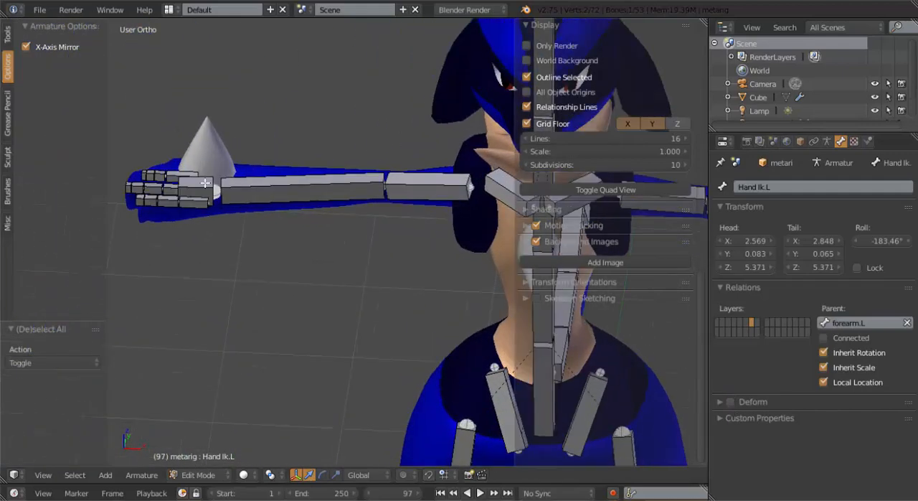
{"action": "right_click", "coordinate": [205, 184]}
{"action": "right_click", "coordinate": [204, 181]}
{"action": "right_click", "coordinate": [206, 181]}
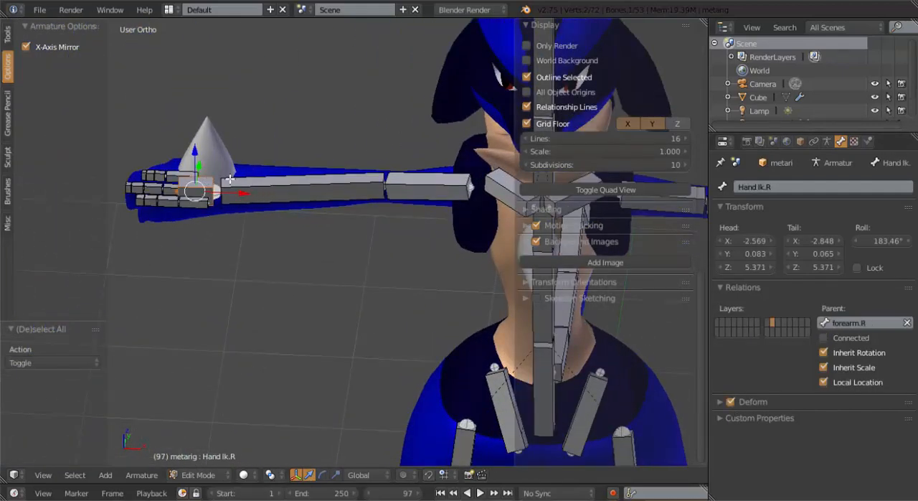
{"action": "left_click", "coordinate": [728, 397]}
Duplicate the toe.L bone in place in right side view and scale the copy's B-Bone display thickness to about 2.9
{"action": "scroll", "coordinate": [462, 386], "scroll_direction": "down", "scroll_amount": 3}
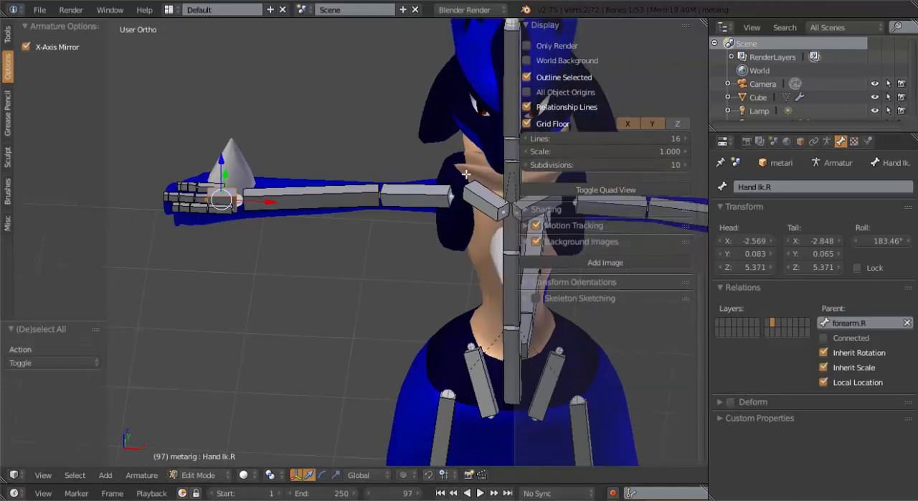
{"action": "middle_click_drag", "start_coordinate": [460, 385], "coordinate": [389, 297], "text": "shift"}
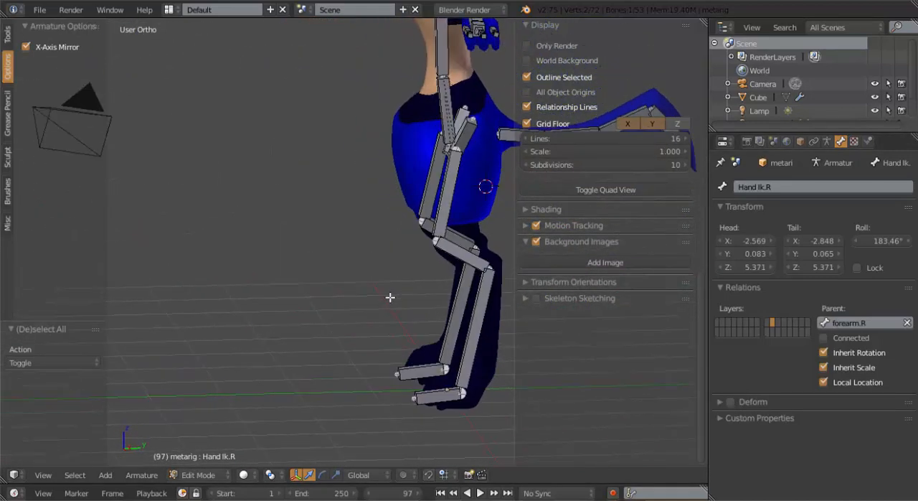
{"action": "key", "text": "KP_3"}
{"action": "scroll", "coordinate": [403, 347], "scroll_direction": "up", "scroll_amount": 5}
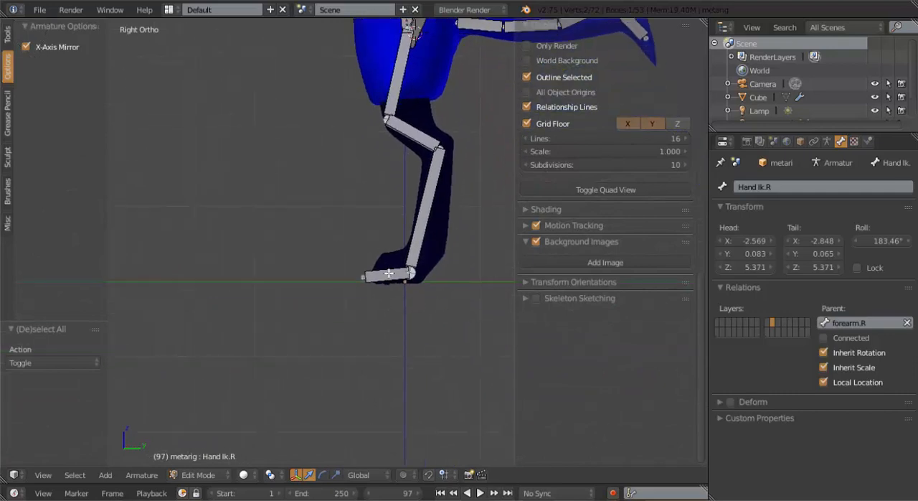
{"action": "right_click", "coordinate": [385, 273]}
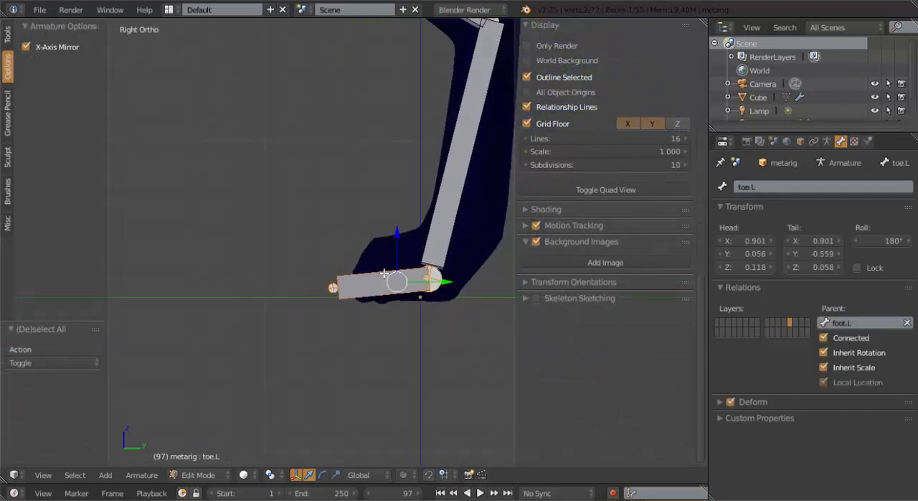
{"action": "key", "text": "shift+d"}
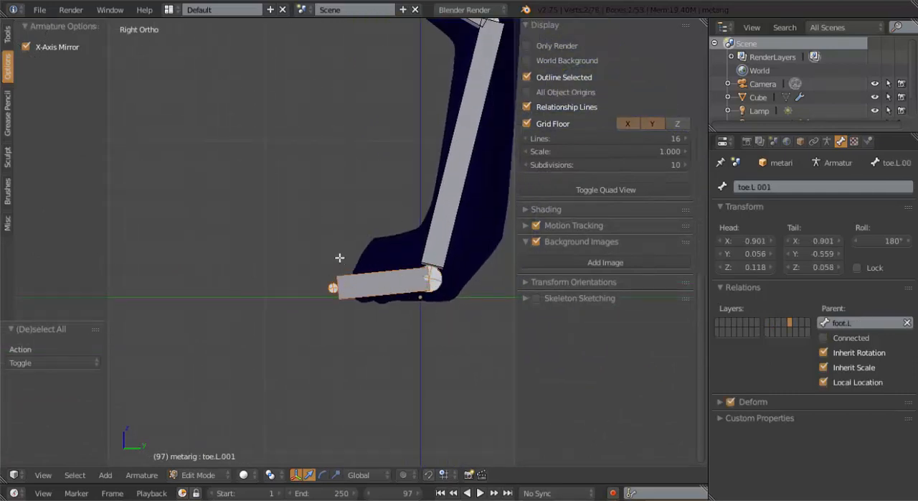
{"action": "right_click", "coordinate": [340, 251]}
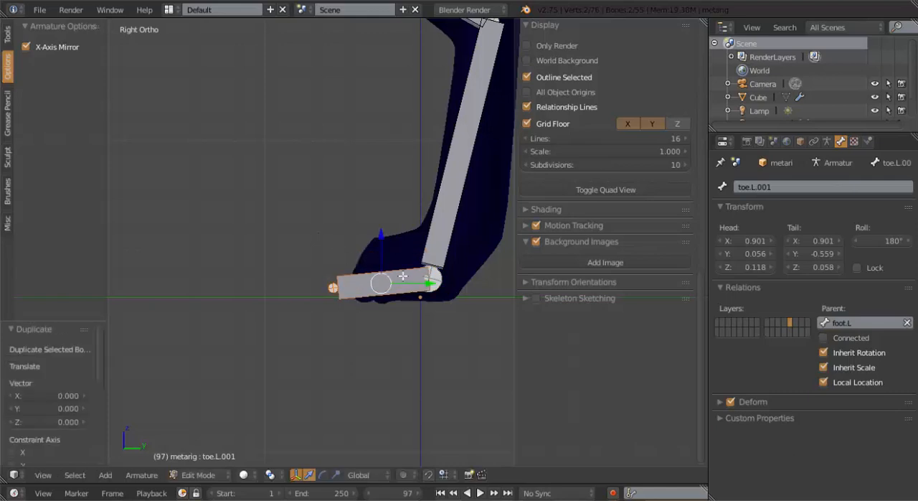
{"action": "key", "text": "ctrl+alt+s"}
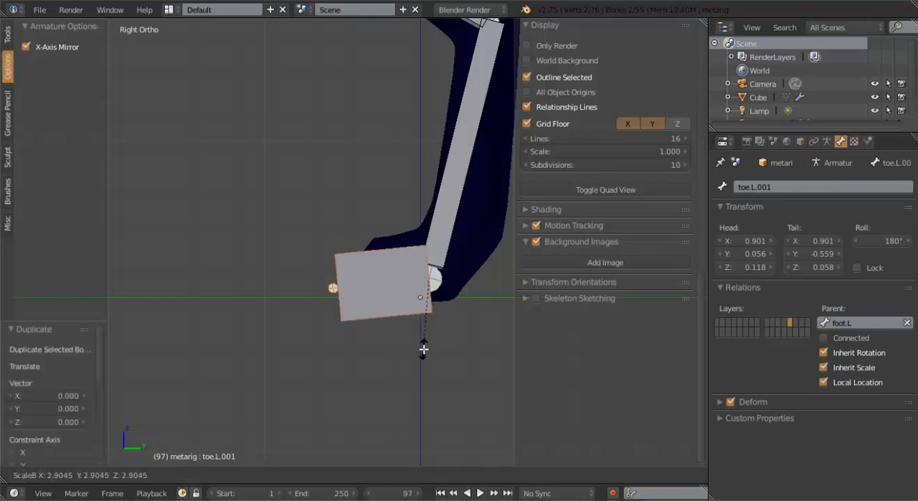
{"action": "left_click", "coordinate": [420, 348]}
Rename the thickened toe.L copy Foot Ik.L
{"action": "middle_click_drag", "start_coordinate": [420, 348], "coordinate": [503, 275]}
{"action": "left_click", "coordinate": [781, 187]}
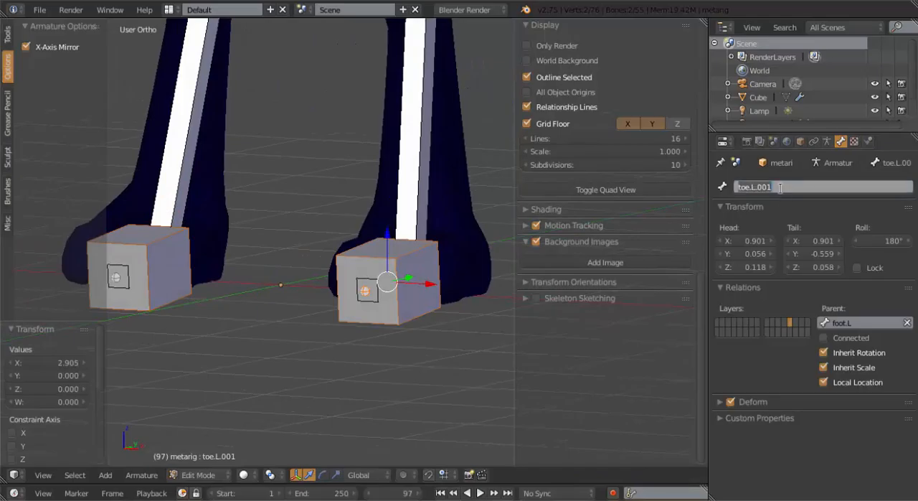
{"action": "type", "text": "Foot."}
{"action": "key", "text": "Return"}
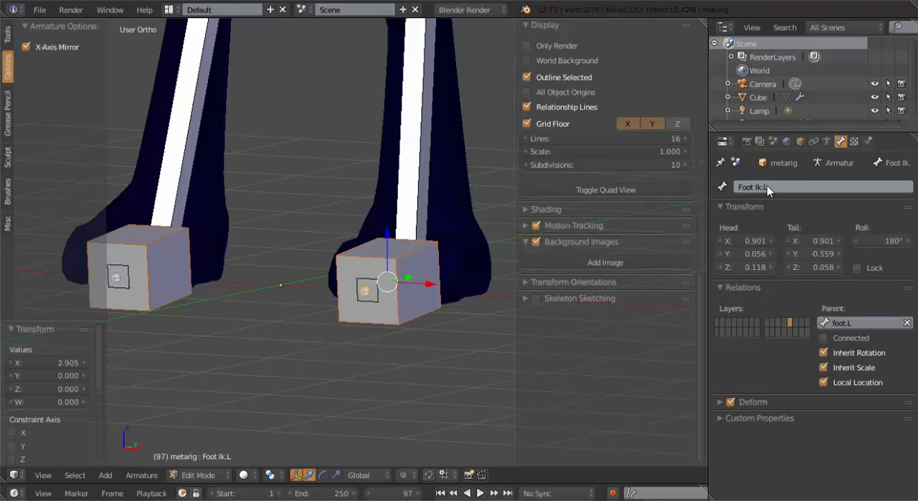
Select the mirrored thick toe copy on the opposite foot and rename it Foot Ik.R
{"action": "right_click", "coordinate": [151, 243]}
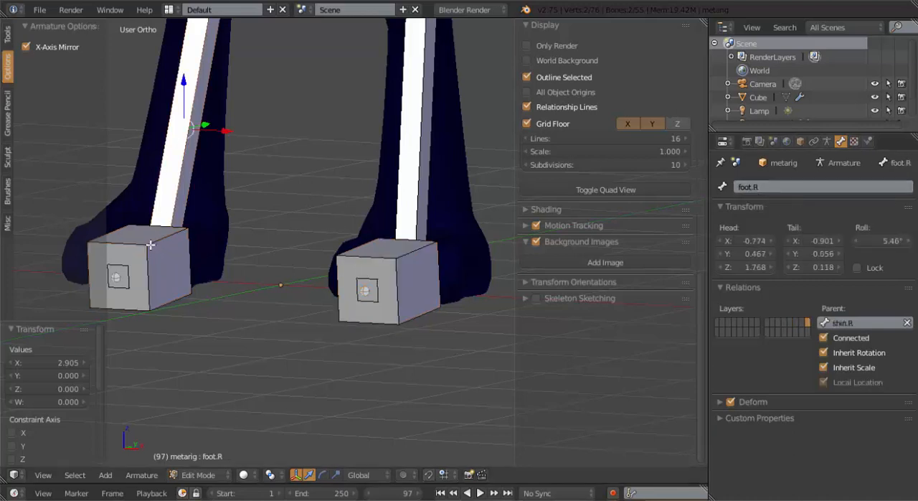
{"action": "right_click", "coordinate": [151, 246]}
{"action": "right_click", "coordinate": [150, 252]}
{"action": "right_click", "coordinate": [146, 301]}
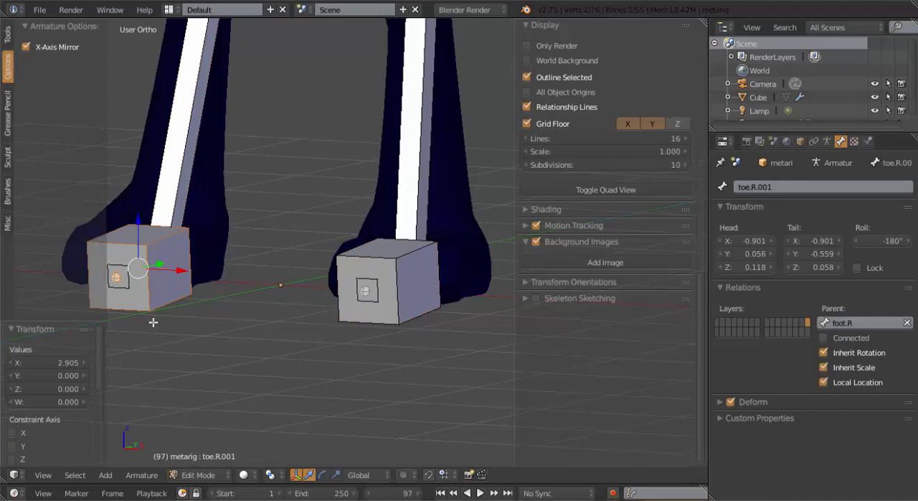
{"action": "type", "text": "Foot Ik.L"}
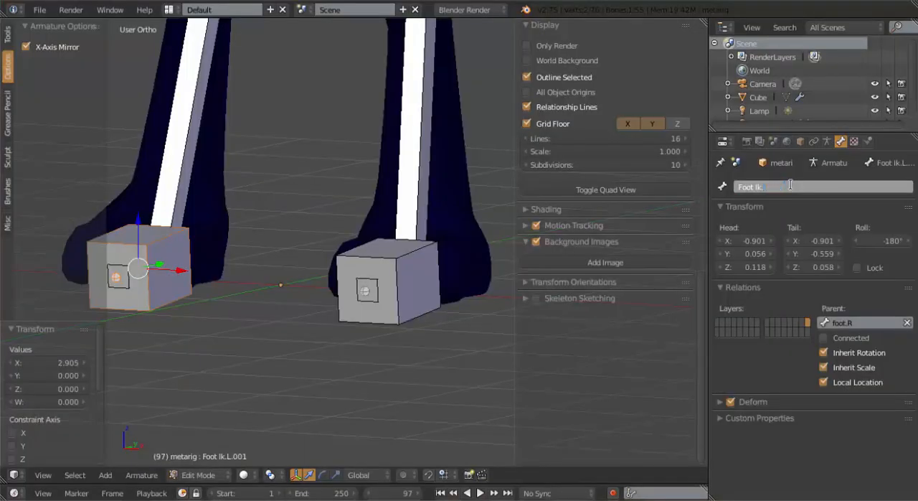
{"action": "key", "text": "Return"}
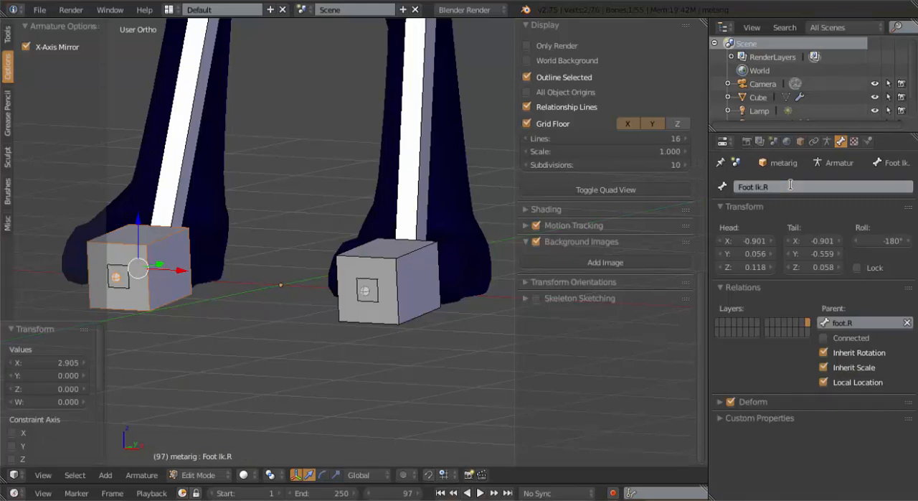
Turn off the Deform option for both the Foot Ik.L and Foot Ik.R bones
{"action": "scroll", "coordinate": [340, 195], "scroll_direction": "down", "scroll_amount": 3}
{"action": "middle_click_drag", "start_coordinate": [286, 207], "coordinate": [336, 245]}
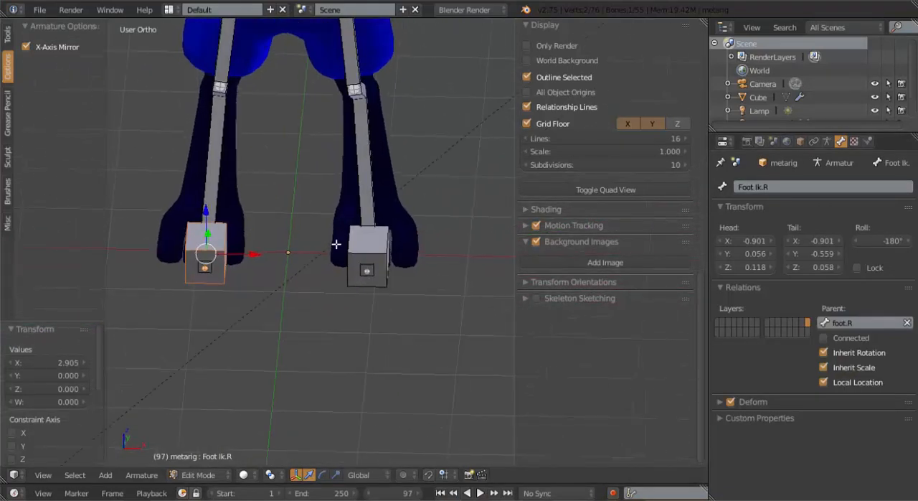
{"action": "right_click", "coordinate": [386, 248]}
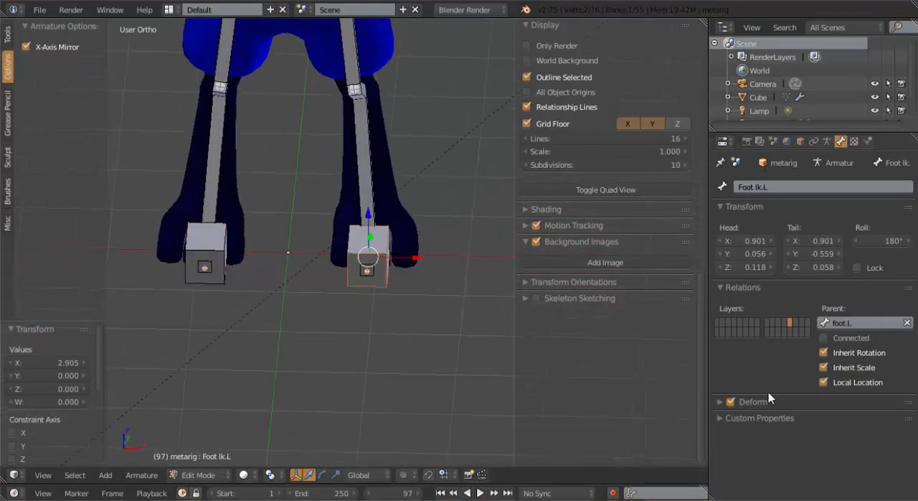
{"action": "right_click", "coordinate": [225, 252]}
{"action": "left_click", "coordinate": [730, 402]}
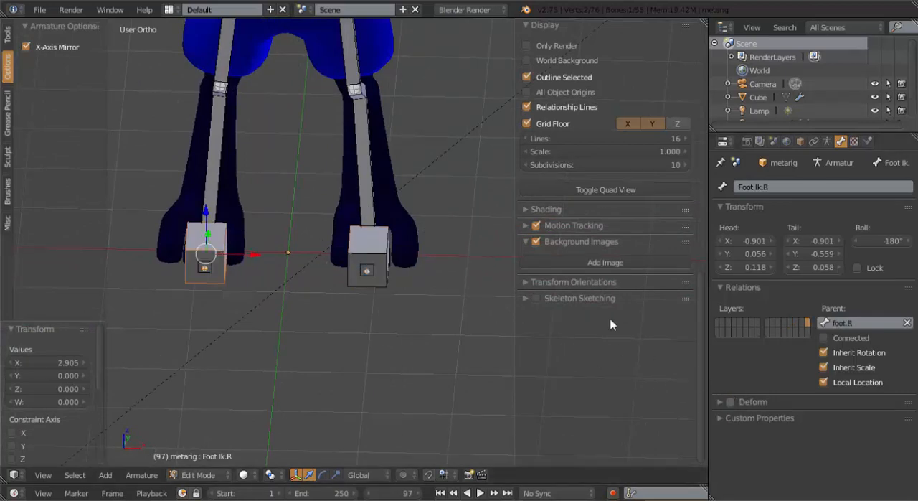
Examine the whole rig from the feet up to the head, ending in front view
{"action": "middle_click_drag", "start_coordinate": [466, 234], "coordinate": [362, 215]}
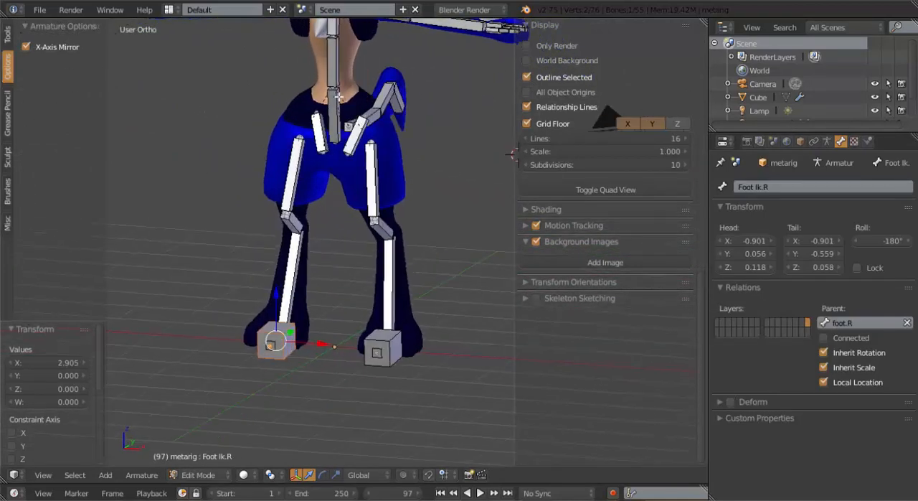
{"action": "middle_click_drag", "start_coordinate": [384, 36], "coordinate": [360, 91], "text": "shift"}
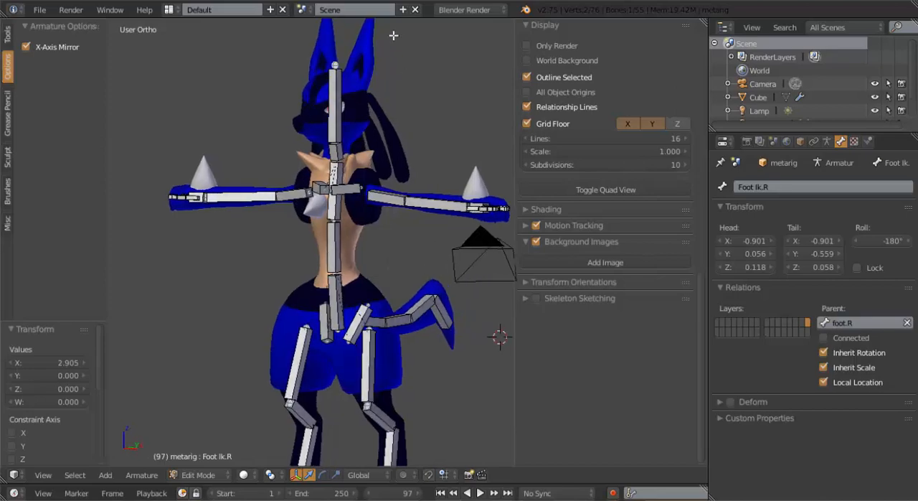
{"action": "scroll", "coordinate": [363, 126], "scroll_direction": "up", "scroll_amount": 3}
{"action": "scroll", "coordinate": [344, 266], "scroll_direction": "up", "scroll_amount": 5}
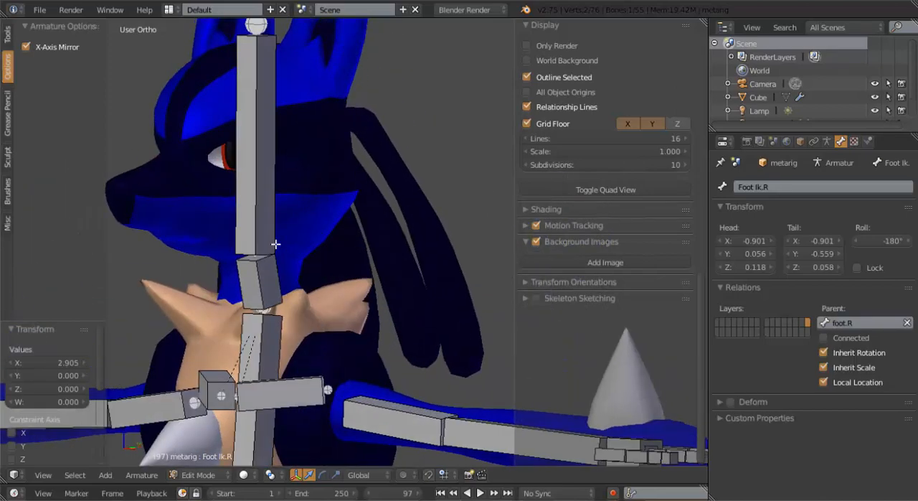
{"action": "middle_click_drag", "start_coordinate": [272, 246], "coordinate": [329, 293]}
{"action": "scroll", "coordinate": [337, 287], "scroll_direction": "down", "scroll_amount": 7}
{"action": "key", "text": "KP_1"}
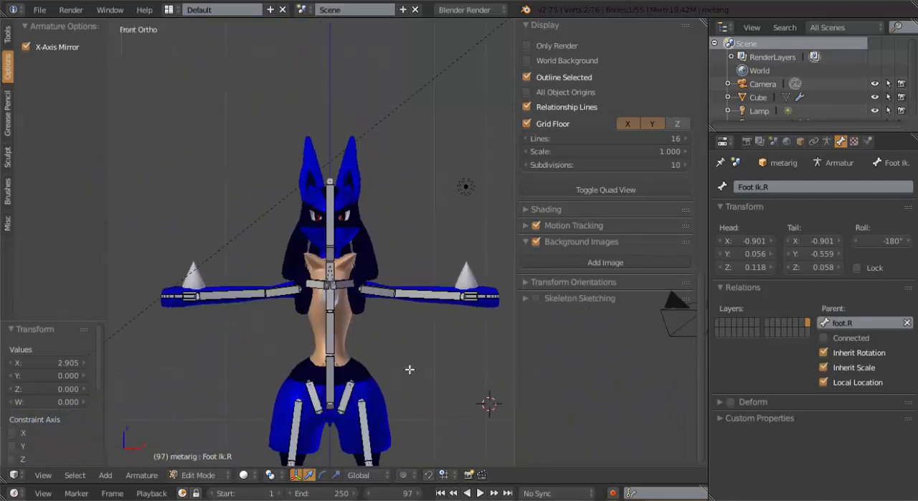
{"action": "middle_click_drag", "start_coordinate": [410, 370], "coordinate": [361, 224], "text": "shift"}
{"action": "middle_click_drag", "start_coordinate": [350, 352], "coordinate": [379, 382], "text": "shift"}
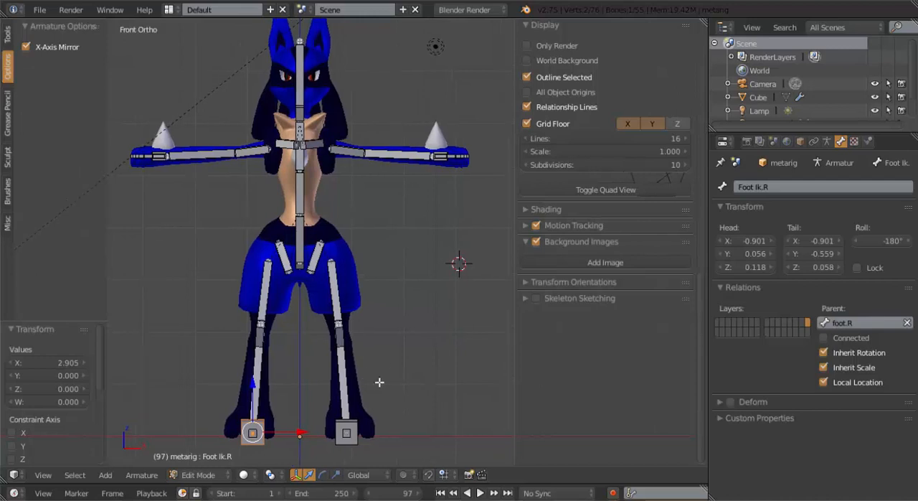
Leave Edit Mode and put the metarig into Pose Mode
{"action": "key", "text": "Tab"}
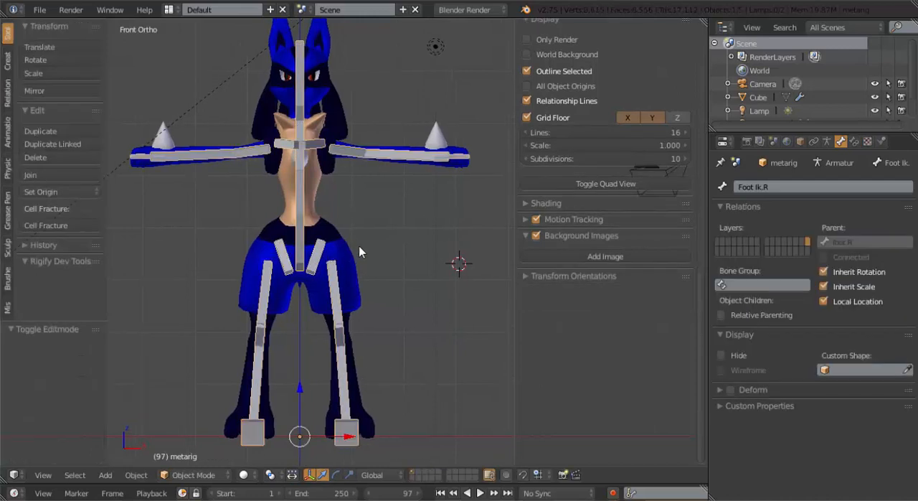
{"action": "middle_click_drag", "start_coordinate": [396, 206], "coordinate": [423, 207], "text": "shift"}
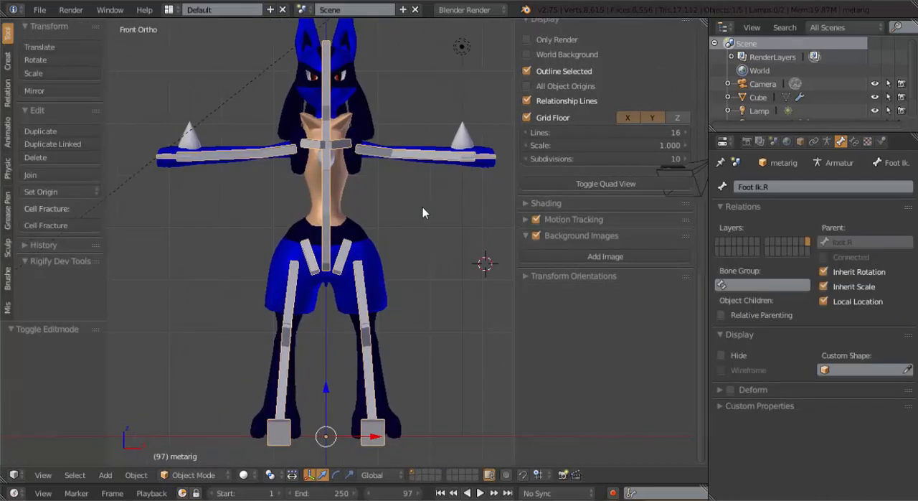
{"action": "key", "text": "ctrl+Tab"}
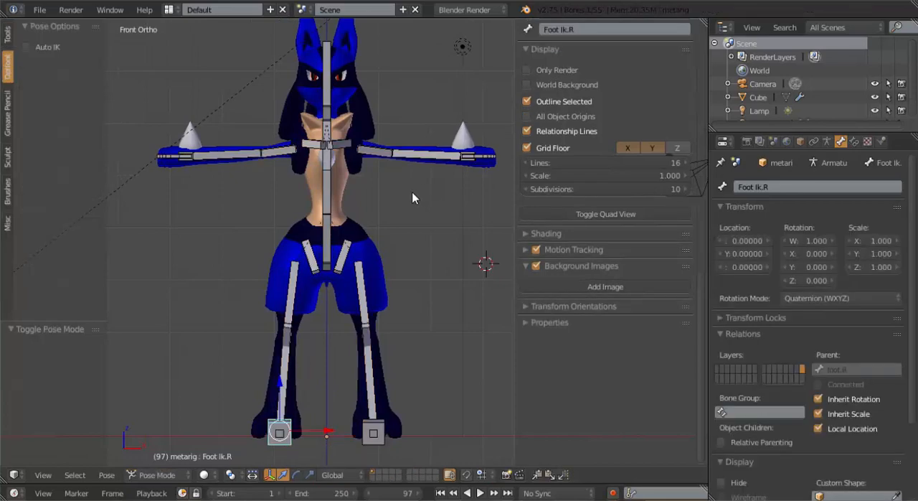
Add a Copy Rotation constraint to the hand.L bone with Hand Ik.L as its target
{"action": "middle_click_drag", "start_coordinate": [407, 207], "coordinate": [377, 253]}
{"action": "scroll", "coordinate": [378, 253], "scroll_direction": "up", "scroll_amount": 2}
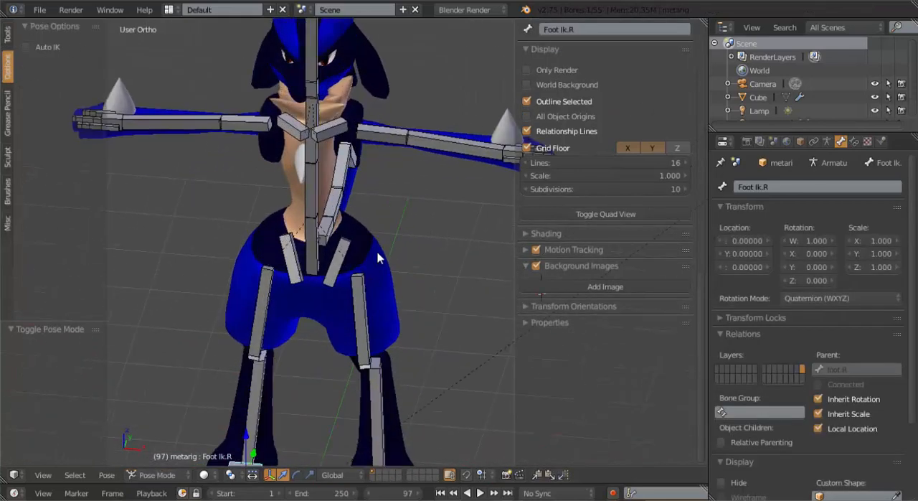
{"action": "middle_click_drag", "start_coordinate": [423, 226], "coordinate": [305, 232], "text": "shift"}
{"action": "scroll", "coordinate": [304, 231], "scroll_direction": "up", "scroll_amount": 2}
{"action": "middle_click_drag", "start_coordinate": [435, 164], "coordinate": [340, 250], "text": "shift"}
{"action": "scroll", "coordinate": [340, 250], "scroll_direction": "up", "scroll_amount": 3}
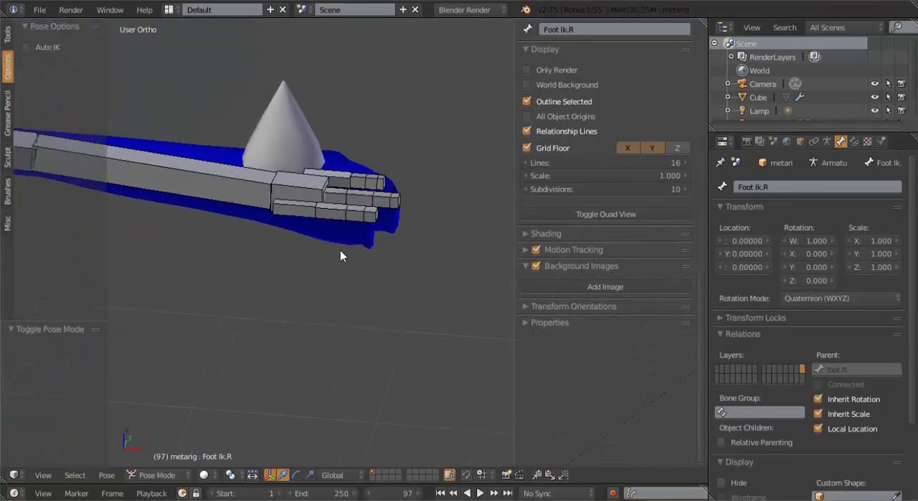
{"action": "right_click", "coordinate": [302, 185]}
{"action": "scroll", "coordinate": [291, 190], "scroll_direction": "up", "scroll_amount": 2}
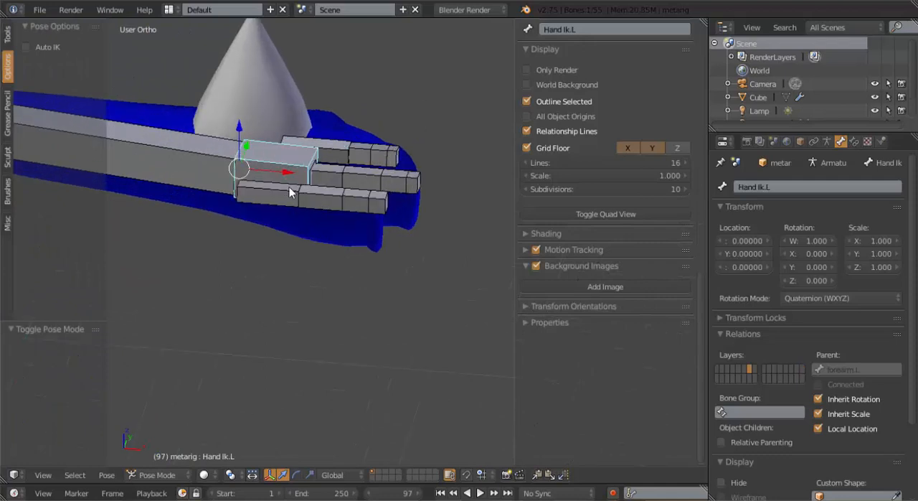
{"action": "middle_click_drag", "start_coordinate": [283, 194], "coordinate": [333, 215], "text": "shift"}
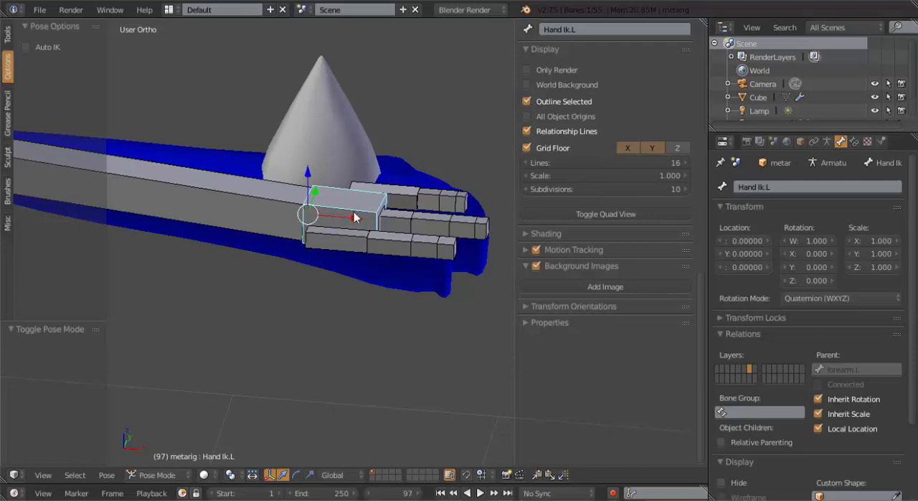
{"action": "right_click", "coordinate": [364, 221]}
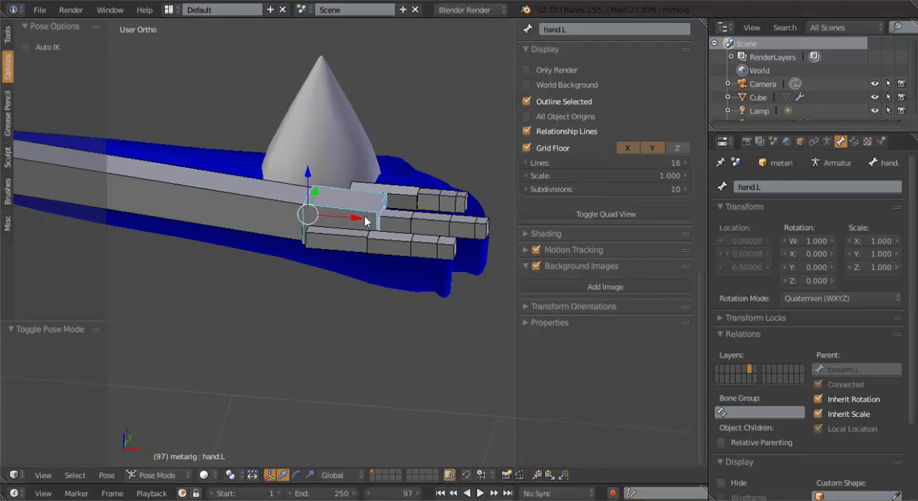
{"action": "key", "text": "ctrl+shift+c"}
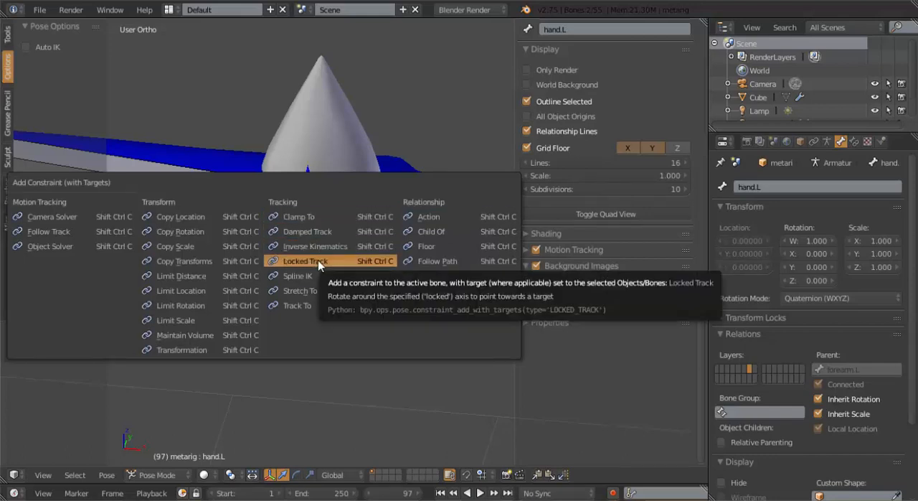
{"action": "left_click", "coordinate": [220, 231]}
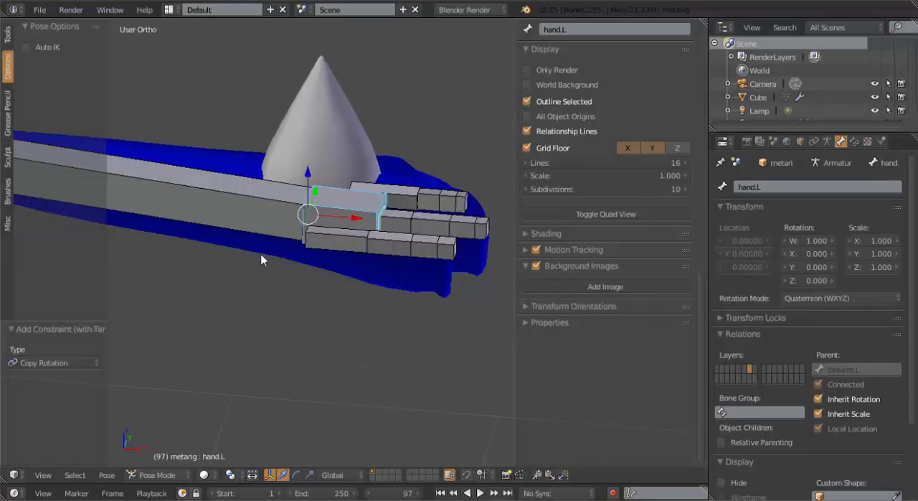
Test the hand constraint by rotating the Hand Ik.L bone in front view
{"action": "middle_click_drag", "start_coordinate": [312, 267], "coordinate": [329, 237]}
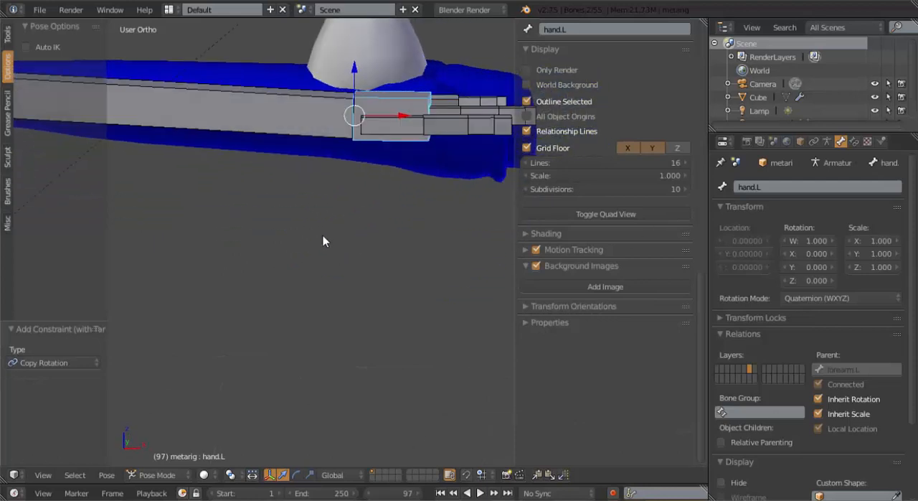
{"action": "key", "text": "KP_1"}
{"action": "right_click", "coordinate": [401, 84]}
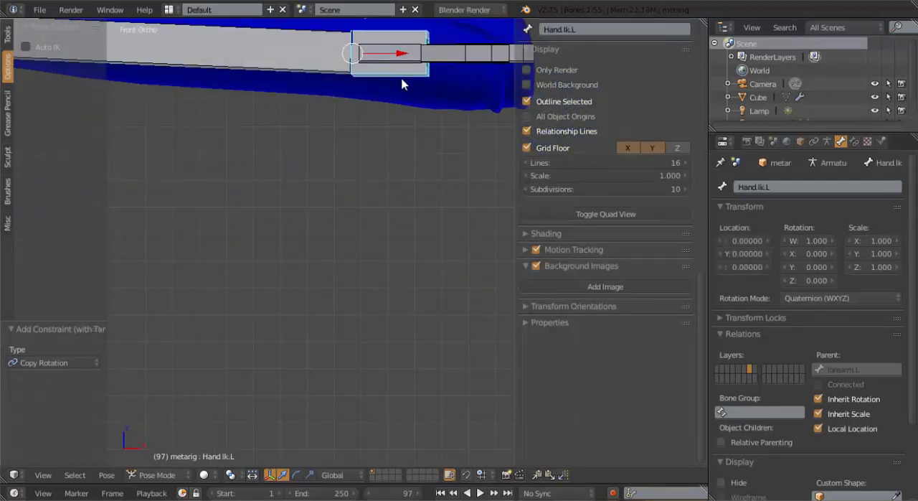
{"action": "scroll", "coordinate": [402, 87], "scroll_direction": "down", "scroll_amount": 3}
{"action": "key", "text": "r"}
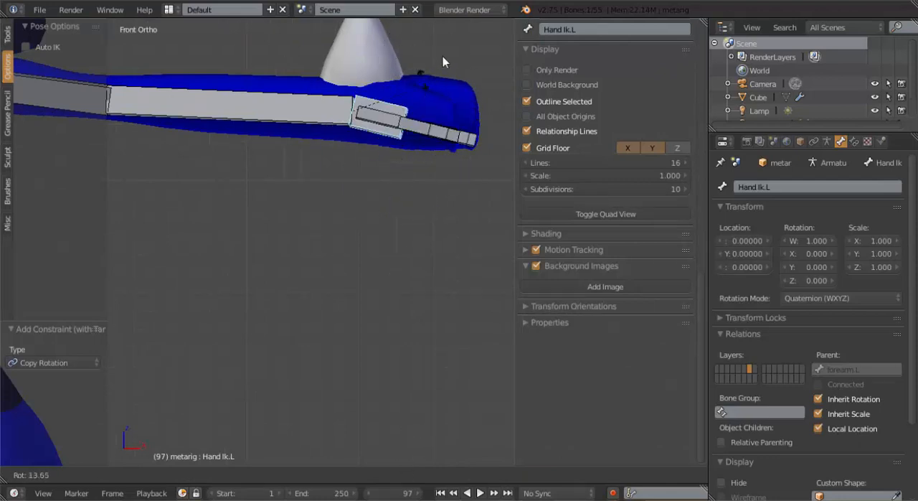
{"action": "left_click", "coordinate": [399, 109]}
Clear the parent of the Hand Ik.L bone in Edit Mode
{"action": "key", "text": "Tab"}
{"action": "middle_click_drag", "start_coordinate": [359, 138], "coordinate": [316, 214]}
{"action": "key", "text": "alt+p"}
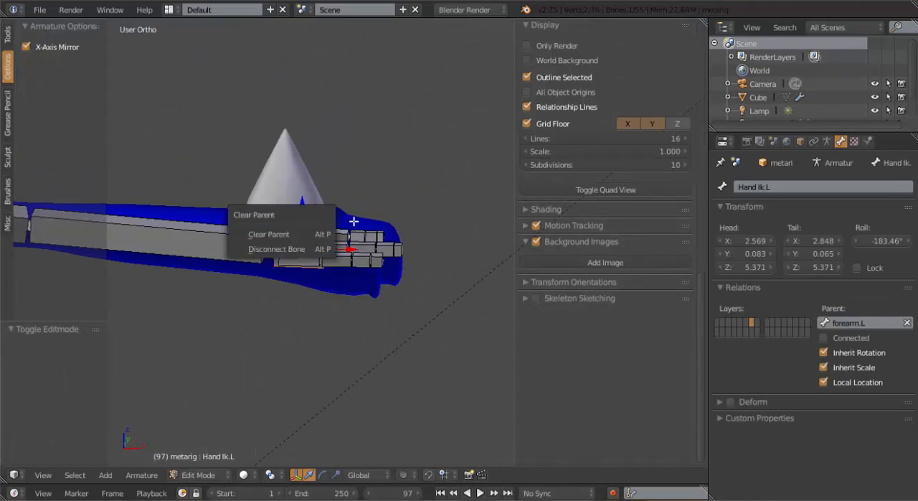
{"action": "right_click", "coordinate": [304, 230]}
{"action": "right_click", "coordinate": [289, 231]}
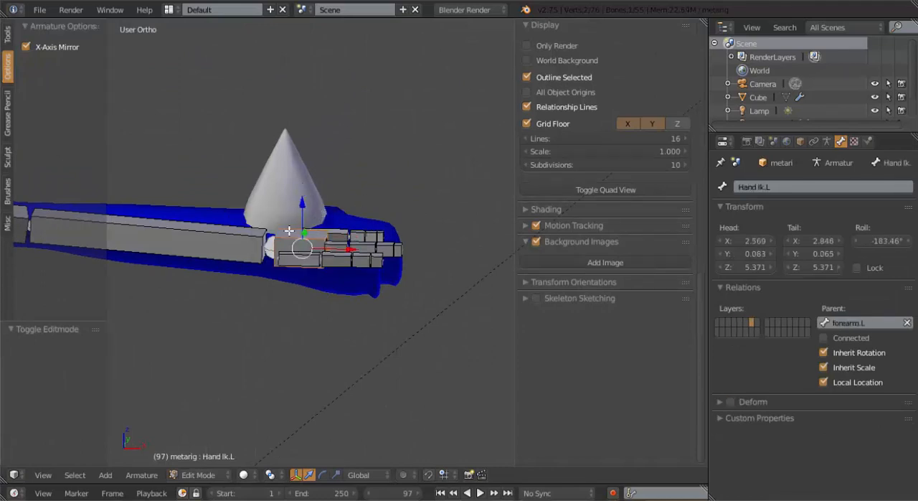
{"action": "key", "text": "alt+p"}
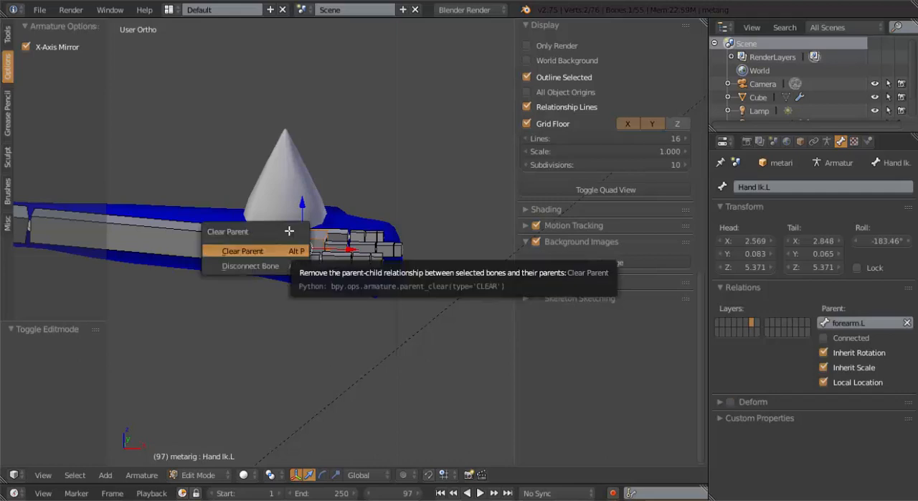
{"action": "key", "text": "Return"}
Return to Pose Mode and try moving the unparented Hand Ik.L bone, leaving it at its original location
{"action": "scroll", "coordinate": [270, 225], "scroll_direction": "down", "scroll_amount": 6}
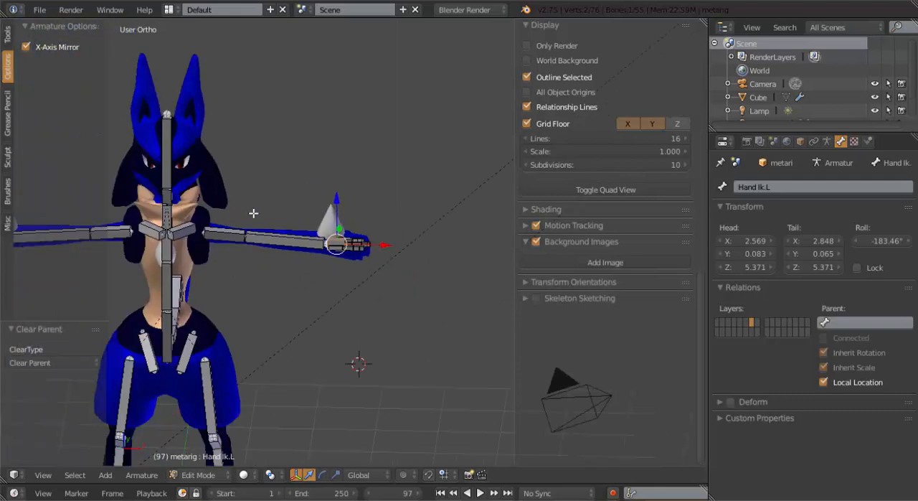
{"action": "middle_click_drag", "start_coordinate": [254, 250], "coordinate": [323, 238], "text": "shift"}
{"action": "key", "text": "ctrl+Tab"}
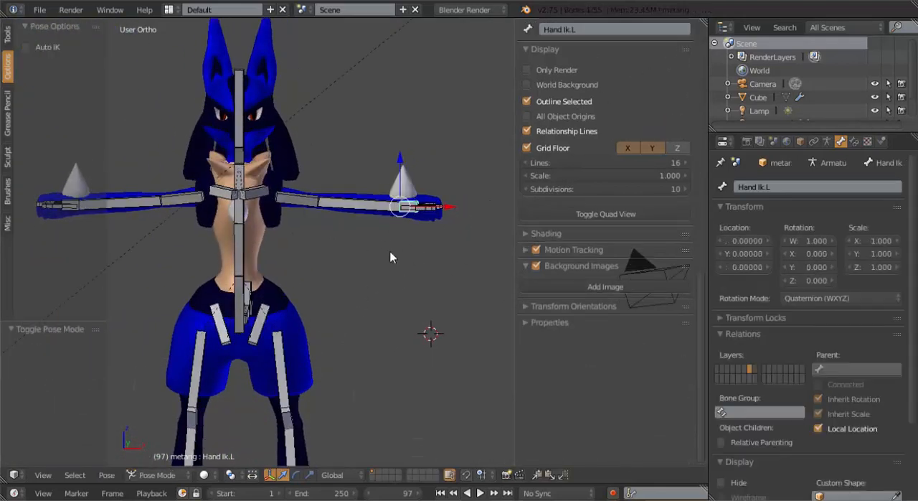
{"action": "scroll", "coordinate": [399, 244], "scroll_direction": "up", "scroll_amount": 2}
{"action": "key", "text": "g"}
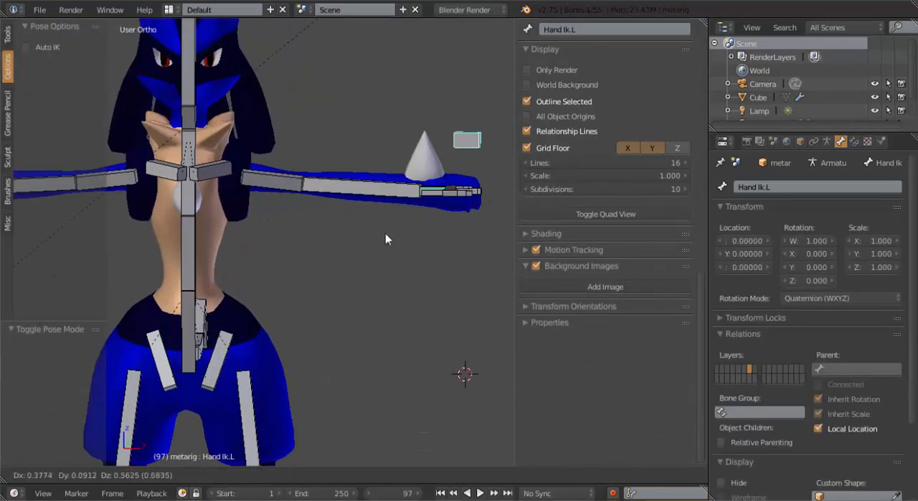
{"action": "right_click", "coordinate": [438, 165]}
Add an Inverse Kinematics constraint to the forearm.L bone with the Hand Ik.L bone as its target
{"action": "middle_click_drag", "start_coordinate": [403, 214], "coordinate": [349, 218], "text": "shift"}
{"action": "scroll", "coordinate": [349, 225], "scroll_direction": "up", "scroll_amount": 5}
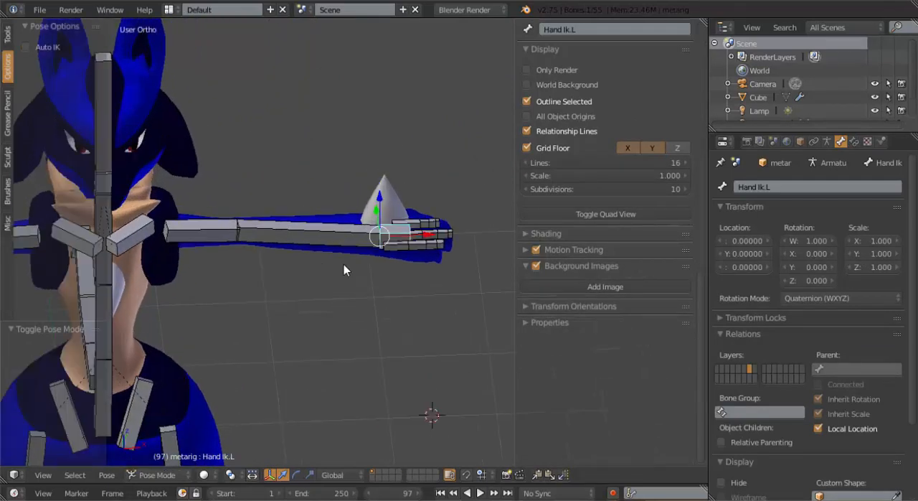
{"action": "scroll", "coordinate": [365, 241], "scroll_direction": "up", "scroll_amount": 1}
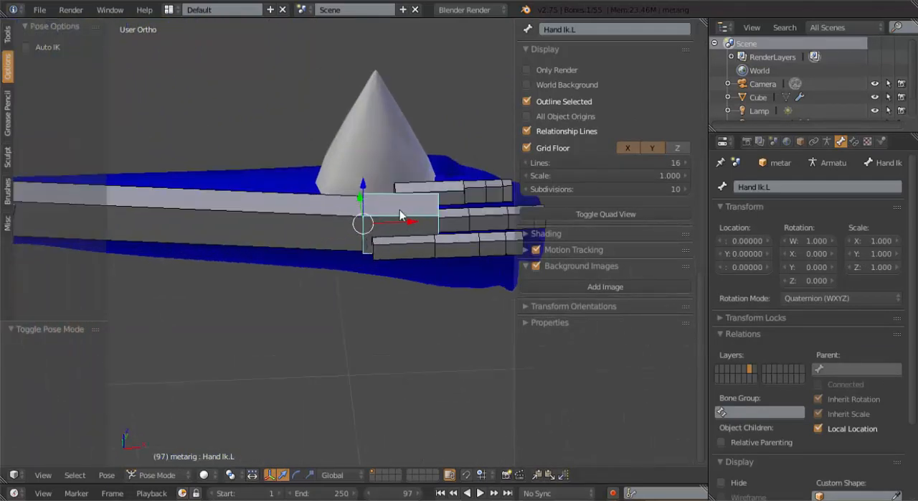
{"action": "right_click", "coordinate": [305, 220]}
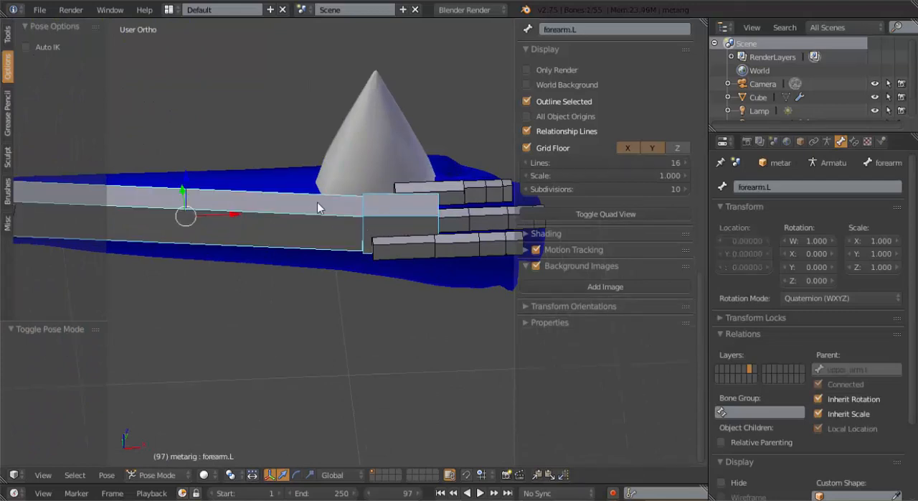
{"action": "key", "text": "ctrl+shift+c"}
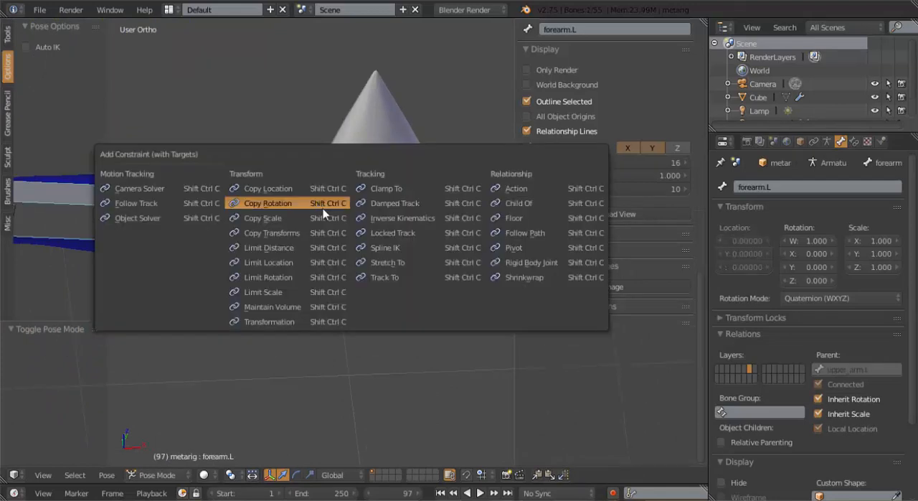
{"action": "left_click", "coordinate": [393, 218]}
{"action": "scroll", "coordinate": [288, 218], "scroll_direction": "down", "scroll_amount": 3}
{"action": "middle_click_drag", "start_coordinate": [265, 231], "coordinate": [265, 210]}
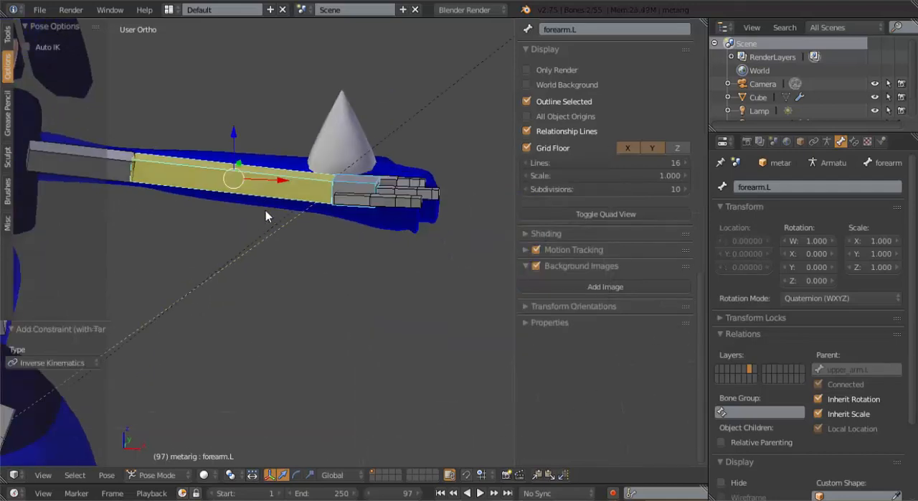
Set the chain length of the forearm.L bone's IK constraint to 2
{"action": "right_click", "coordinate": [269, 185]}
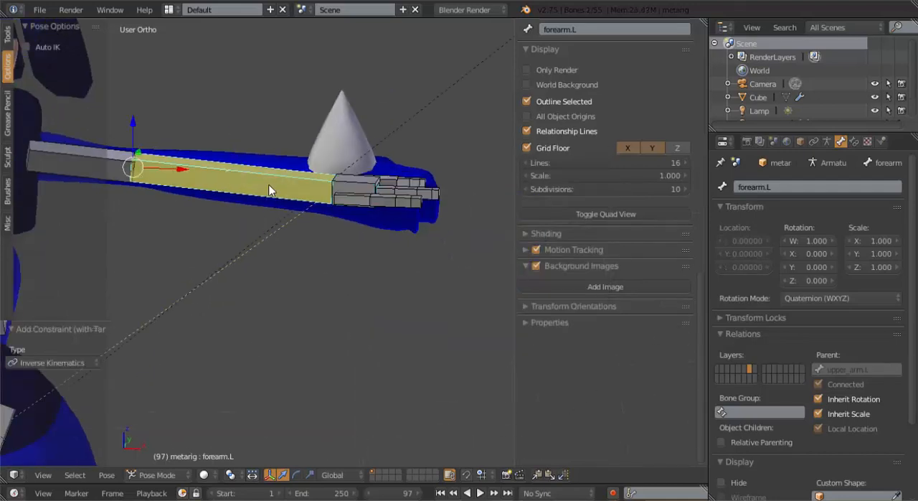
{"action": "left_click", "coordinate": [854, 141]}
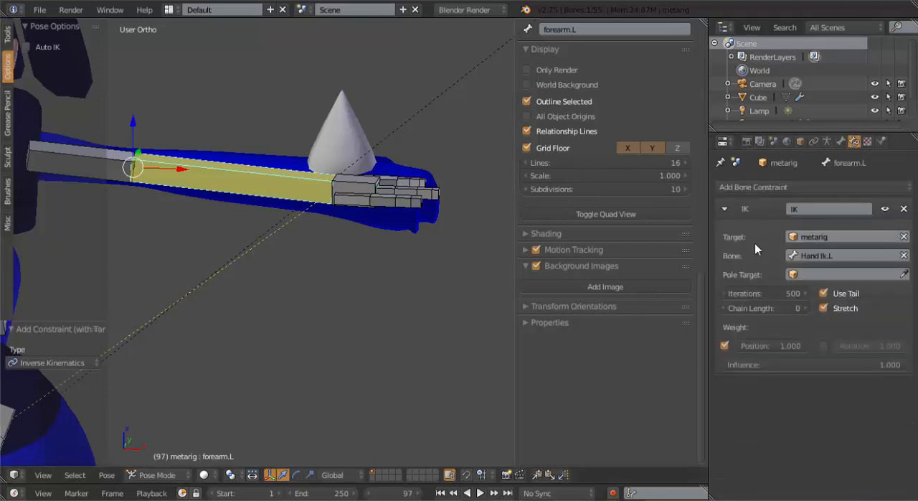
{"action": "left_click", "coordinate": [808, 307]}
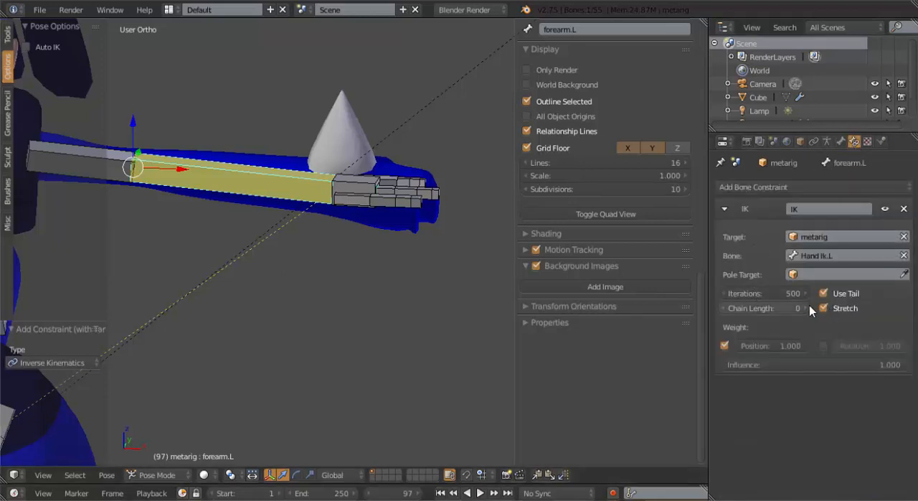
{"action": "left_click", "coordinate": [809, 307]}
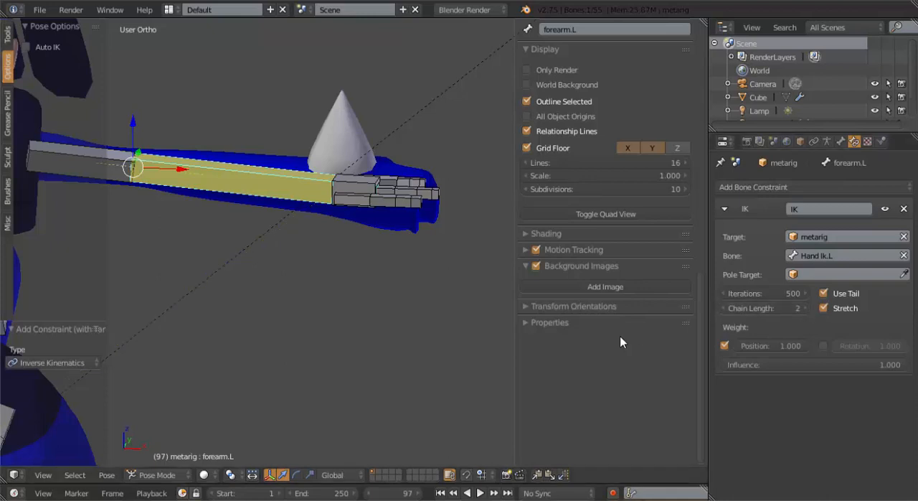
Test the left arm's IK chain by moving the Hand Ik.L bone in front view, leaving it at its original location
{"action": "middle_click_drag", "start_coordinate": [320, 167], "coordinate": [343, 231]}
{"action": "right_click", "coordinate": [343, 231]}
{"action": "key", "text": "KP_1"}
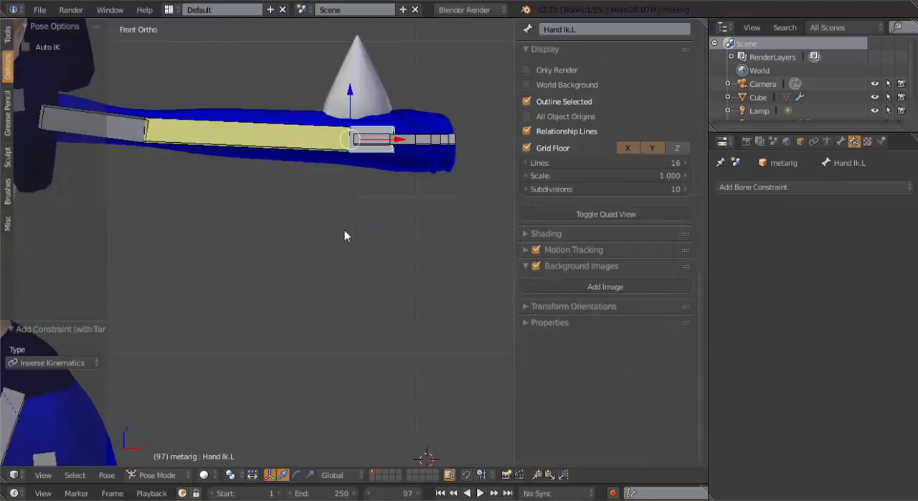
{"action": "key", "text": "g"}
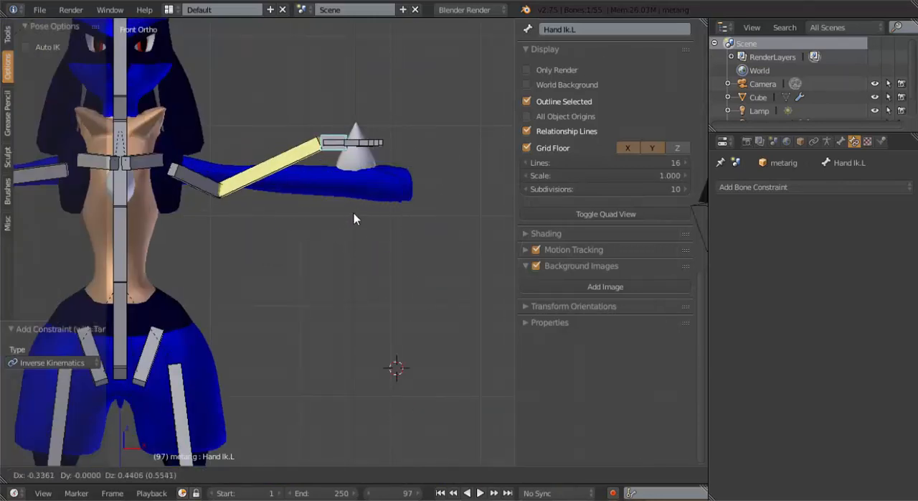
{"action": "left_click", "coordinate": [318, 170]}
{"action": "middle_click_drag", "start_coordinate": [318, 170], "coordinate": [235, 200]}
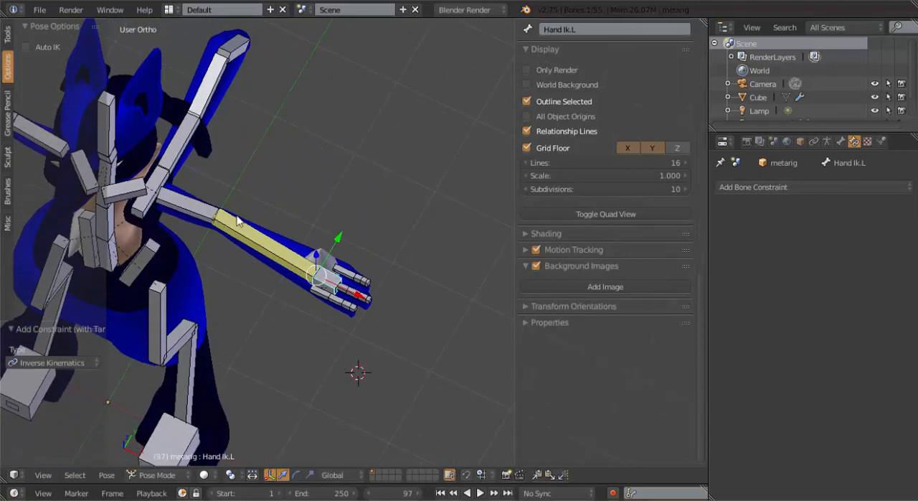
{"action": "key", "text": "KP_1"}
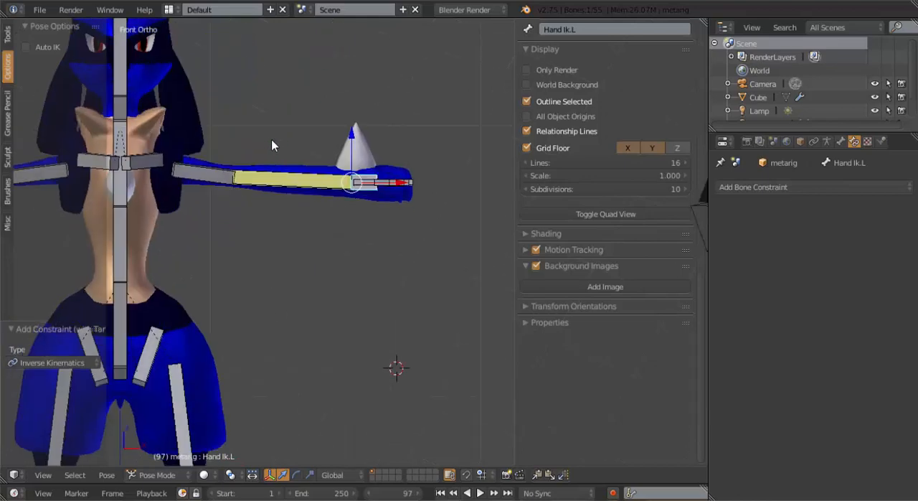
Duplicate the Hand Ik.L bone in Edit Mode and place the copy behind the left elbow in top view, offset about -1.395 in X and 0.768 in Y
{"action": "scroll", "coordinate": [280, 165], "scroll_direction": "up", "scroll_amount": 2}
{"action": "key", "text": "Tab"}
{"action": "middle_click_drag", "start_coordinate": [326, 155], "coordinate": [299, 247]}
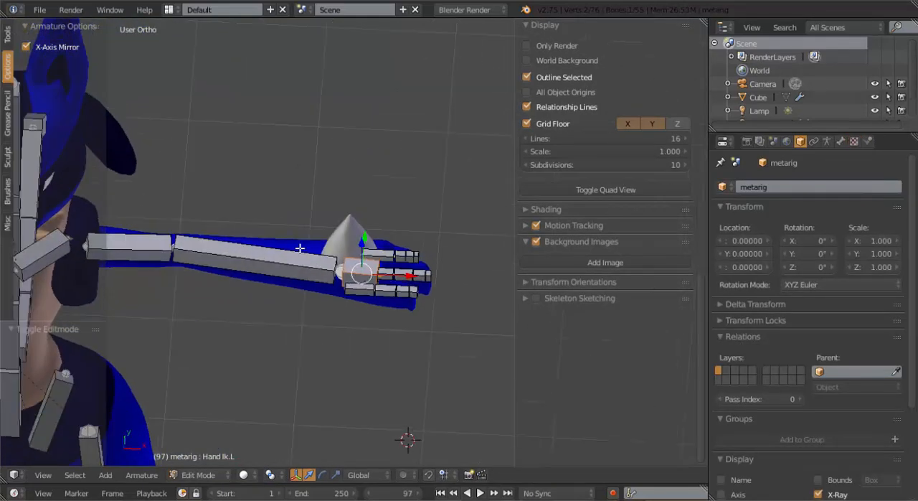
{"action": "key", "text": "KP_7"}
{"action": "middle_click_drag", "start_coordinate": [373, 318], "coordinate": [446, 289], "text": "shift"}
{"action": "key", "text": "shift+d"}
{"action": "left_click", "coordinate": [251, 239]}
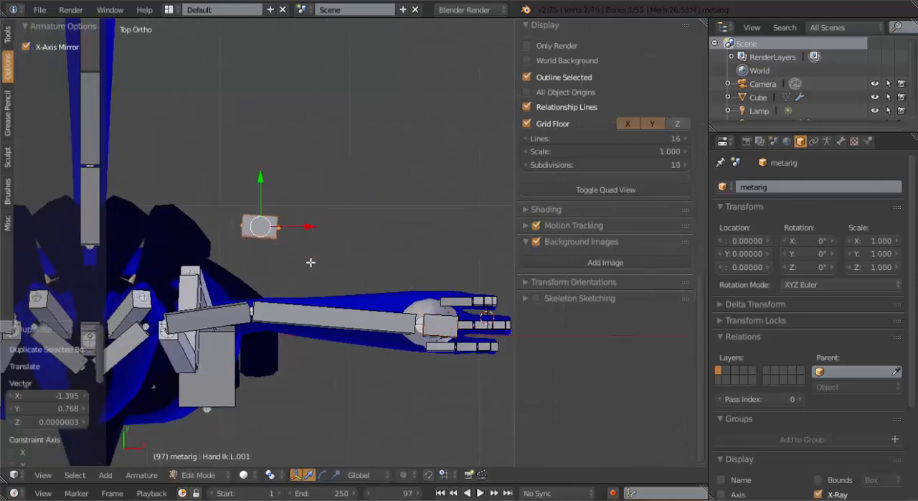
Rotate the duplicated bone in top view to line up with the Y axis, adjust its roll, and shift it slightly behind the elbow
{"action": "key", "text": "r"}
{"action": "left_click", "coordinate": [303, 132]}
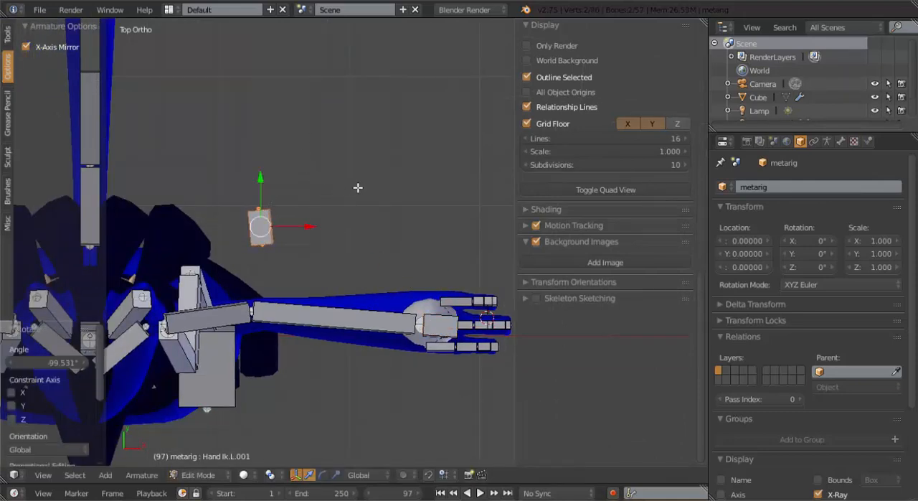
{"action": "key", "text": "ctrl+r"}
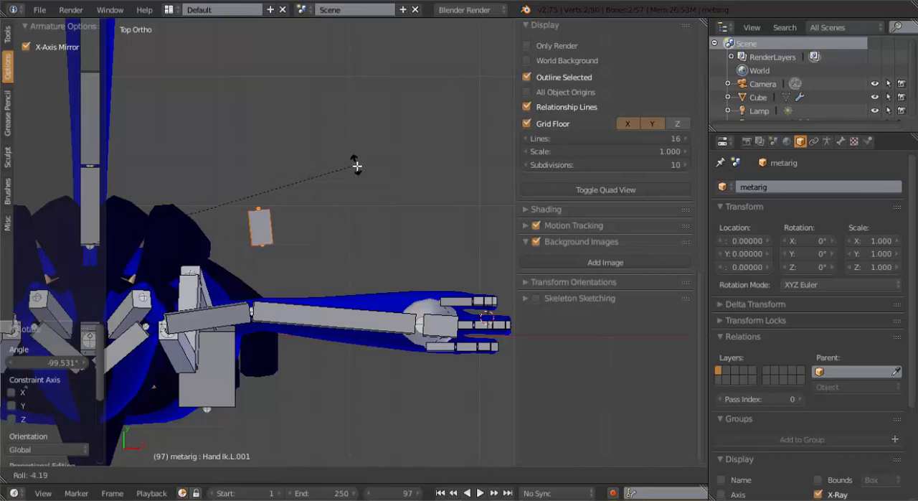
{"action": "left_click", "coordinate": [361, 167]}
{"action": "key", "text": "r"}
{"action": "left_click", "coordinate": [388, 176]}
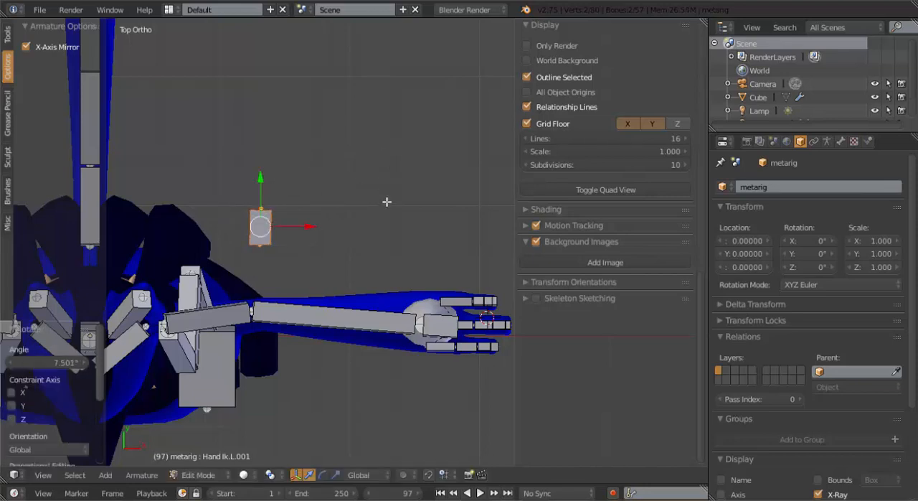
{"action": "key", "text": "g"}
{"action": "left_click", "coordinate": [378, 199]}
Clear the parent of the duplicated bone behind the left elbow
{"action": "middle_click_drag", "start_coordinate": [328, 271], "coordinate": [279, 222]}
{"action": "key", "text": "alt+p"}
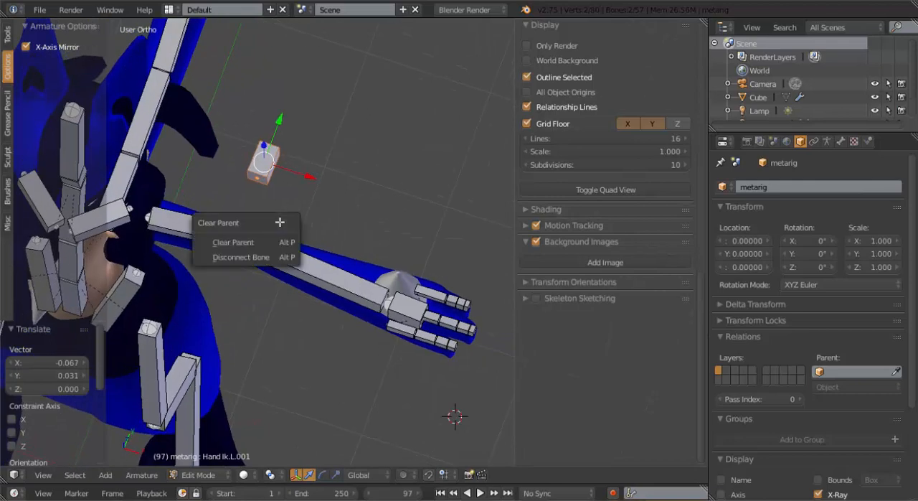
{"action": "key", "text": "Down"}
{"action": "key", "text": "Return"}
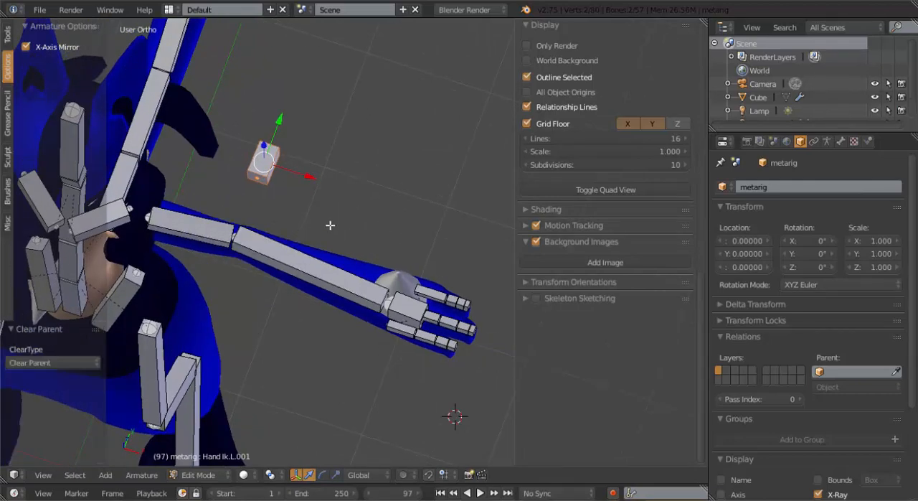
Enter a new name starting with "EL" in the metarig object's name field
{"action": "middle_click_drag", "start_coordinate": [330, 226], "coordinate": [304, 246]}
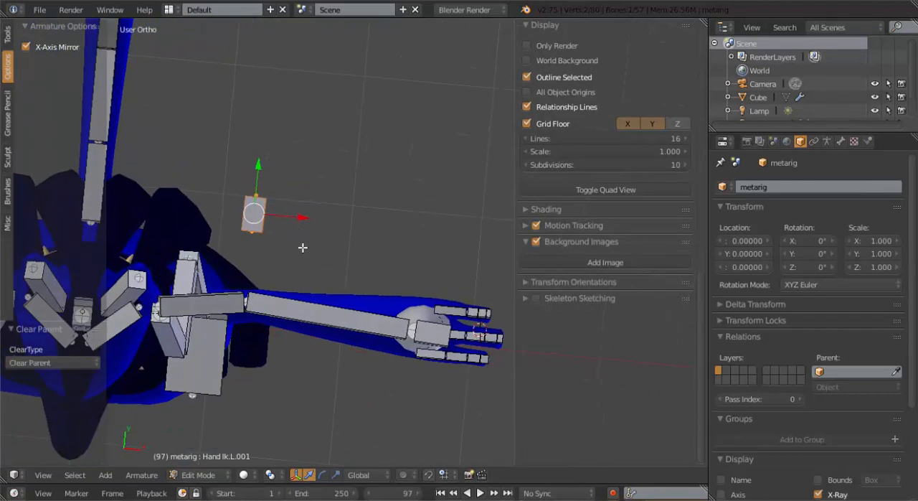
{"action": "left_click", "coordinate": [748, 187]}
{"action": "type", "text": "EL"}
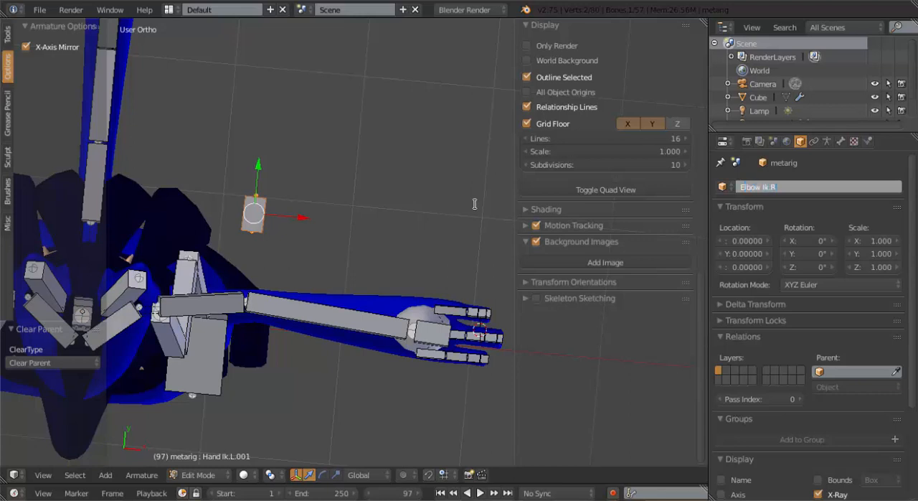
Rename the armature object to Lucario Rig
{"action": "type", "text": "L"}
{"action": "key", "text": "Return"}
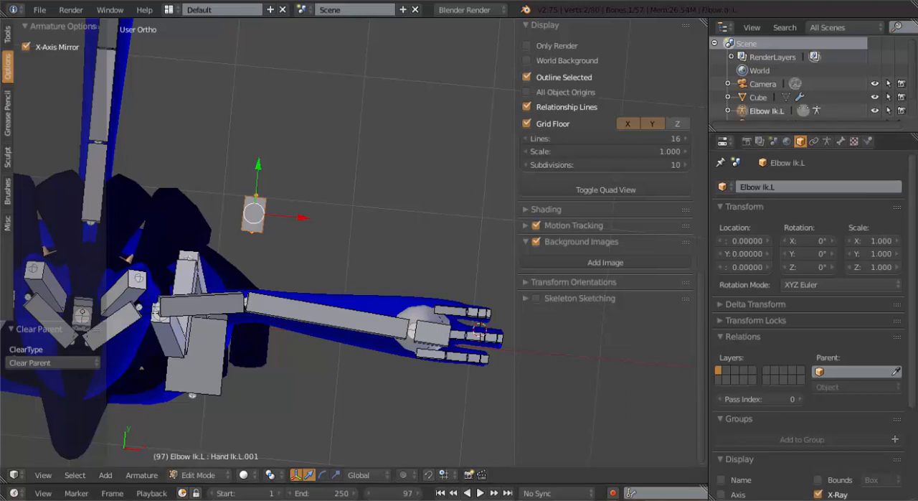
{"action": "left_click", "coordinate": [796, 190]}
{"action": "key", "text": "ctrl+c"}
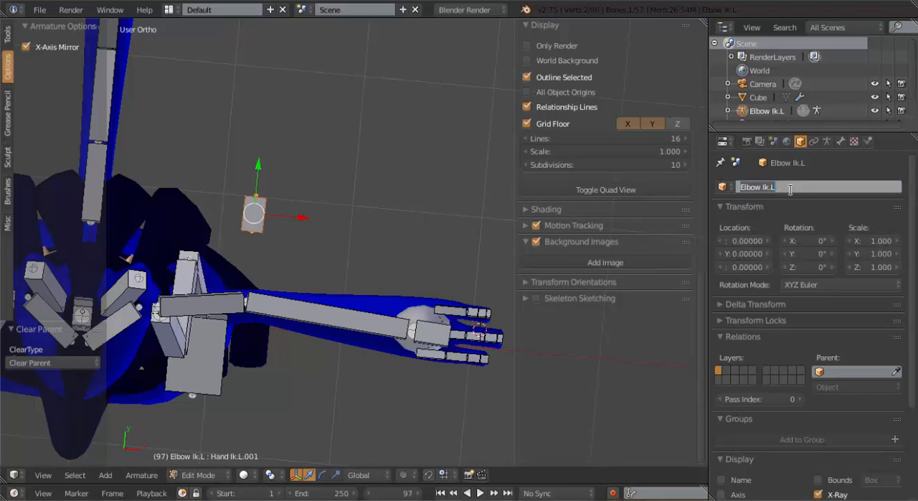
{"action": "type", "text": "Lucario Rig"}
{"action": "key", "text": "Return"}
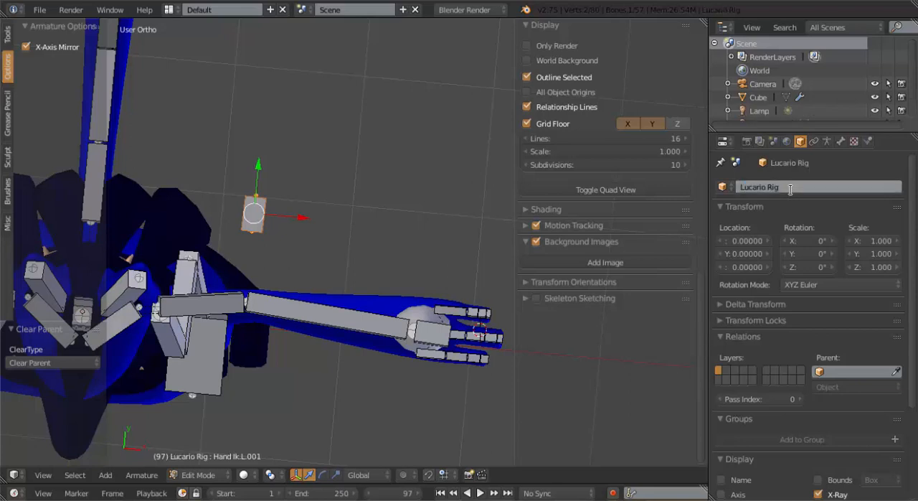
Rename the duplicated bone behind the left elbow to Elbow Ik.L
{"action": "left_click", "coordinate": [841, 141]}
{"action": "left_click", "coordinate": [801, 186]}
{"action": "type", "text": "Elbow Ik.L"}
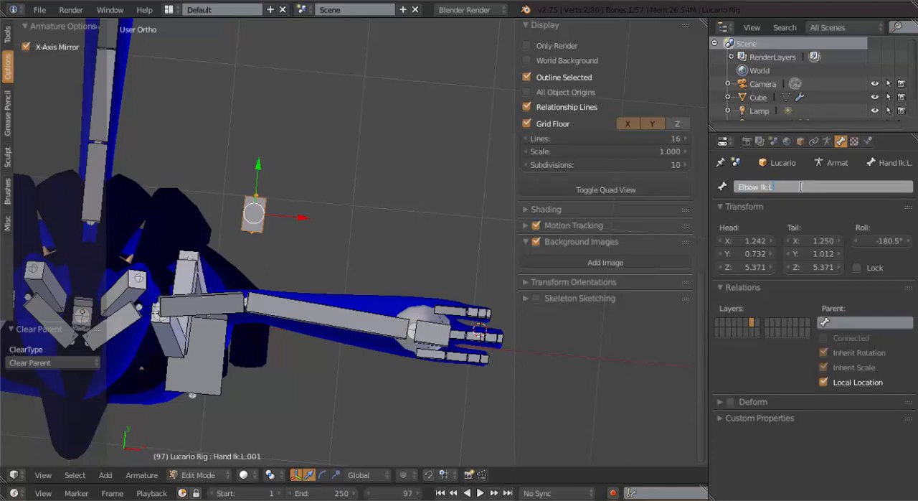
{"action": "key", "text": "Return"}
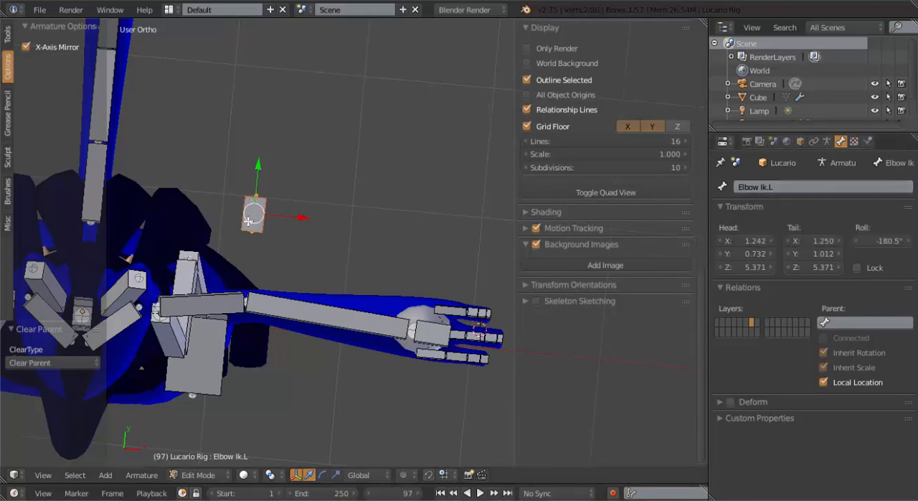
Rename the mirrored bone behind the right elbow to Elbow Ik.R
{"action": "middle_click_drag", "start_coordinate": [248, 221], "coordinate": [424, 227], "text": "shift"}
{"action": "middle_click_drag", "start_coordinate": [239, 205], "coordinate": [269, 212], "text": "shift"}
{"action": "right_click", "coordinate": [145, 202]}
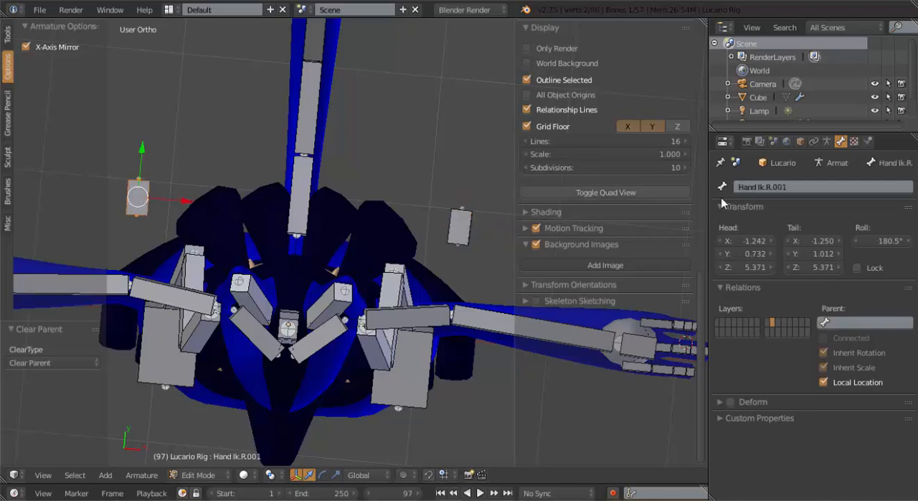
{"action": "key", "text": "ctrl+v"}
{"action": "left_click", "coordinate": [796, 186]}
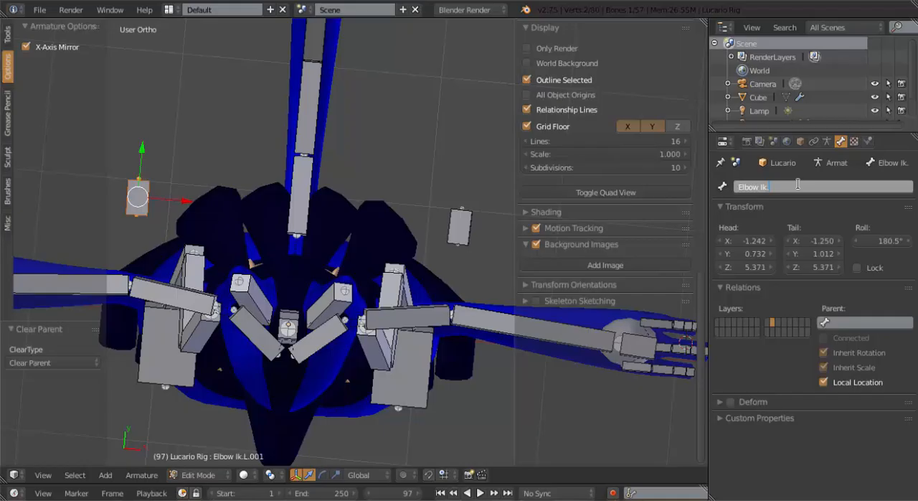
{"action": "key", "text": "Return"}
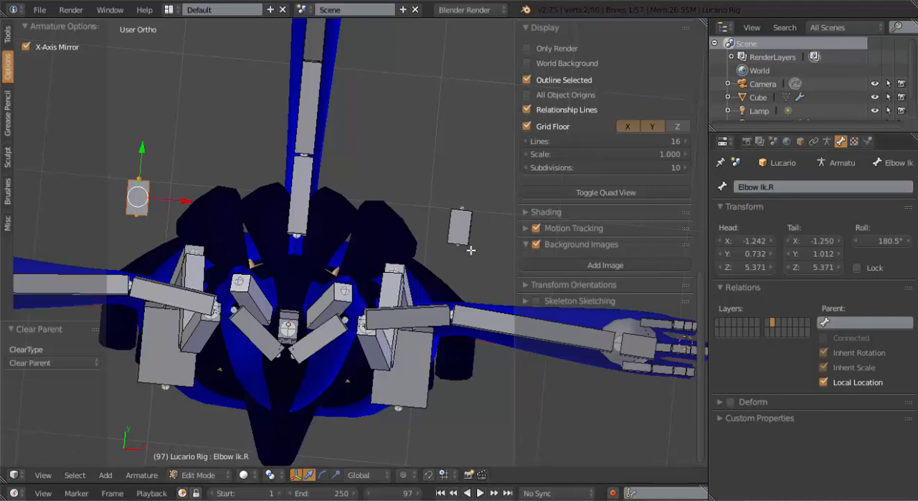
In Pose Mode, add an Inverse Kinematics constraint to upper_arm.L targeting Elbow Ik.L, with a chain length of 1
{"action": "scroll", "coordinate": [407, 240], "scroll_direction": "down", "scroll_amount": 2}
{"action": "key", "text": "Tab"}
{"action": "middle_click_drag", "start_coordinate": [426, 261], "coordinate": [354, 203], "text": "shift"}
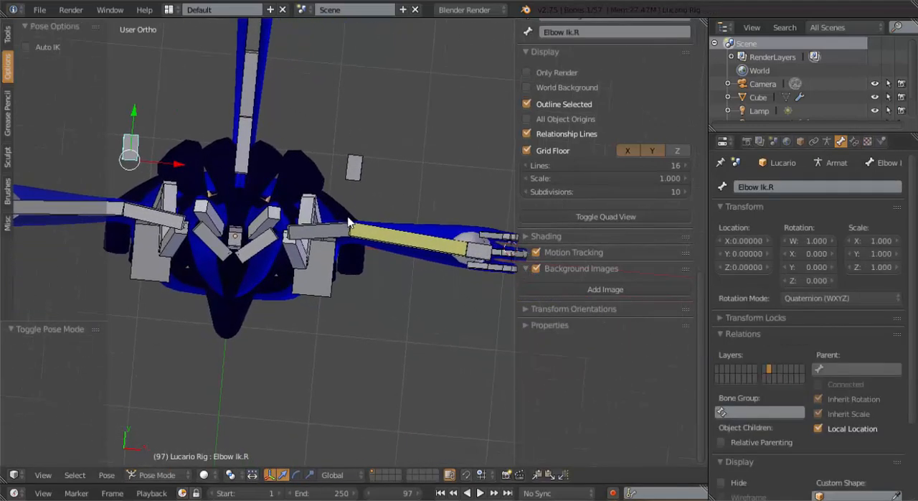
{"action": "scroll", "coordinate": [348, 219], "scroll_direction": "up", "scroll_amount": 2}
{"action": "right_click", "coordinate": [339, 221]}
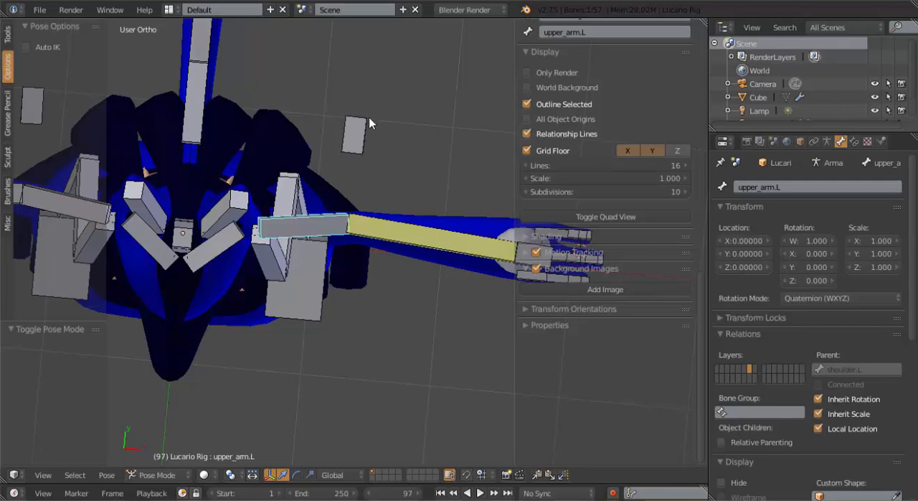
{"action": "right_click", "coordinate": [365, 139], "text": "shift"}
{"action": "right_click", "coordinate": [331, 222], "text": "shift"}
{"action": "key", "text": "shift+ctrl+c"}
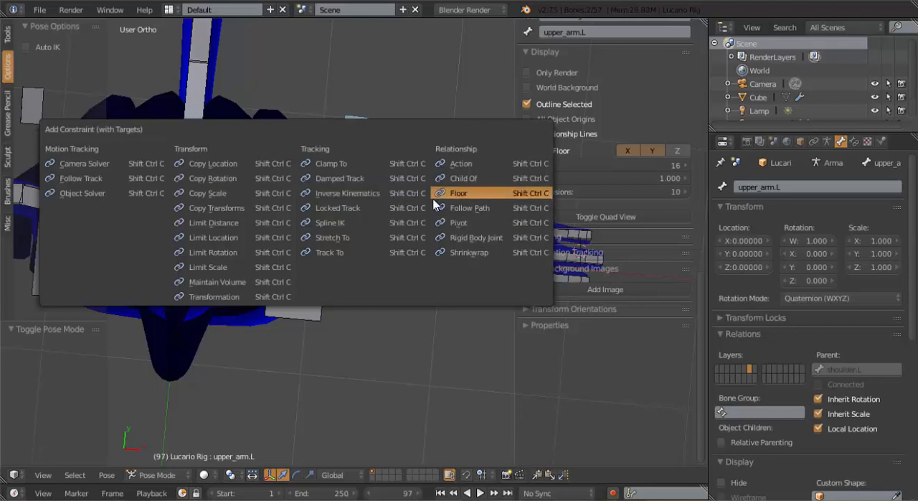
{"action": "left_click", "coordinate": [395, 195]}
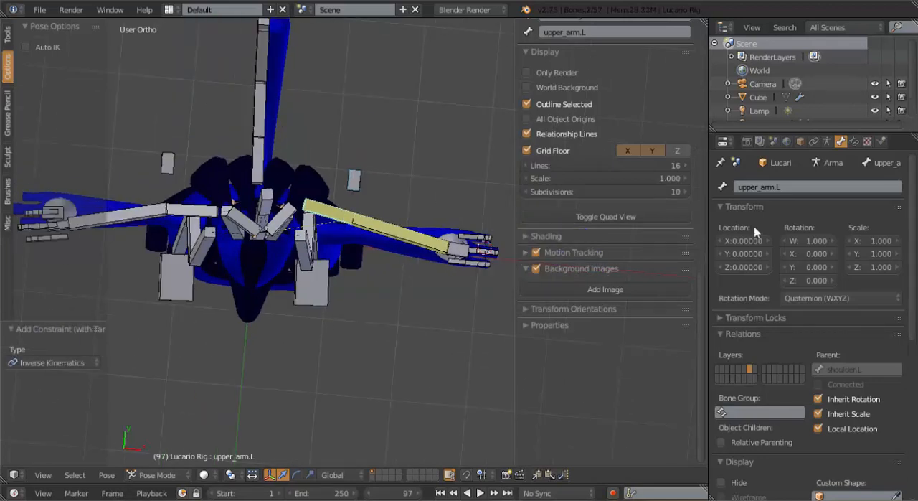
{"action": "left_click", "coordinate": [855, 144]}
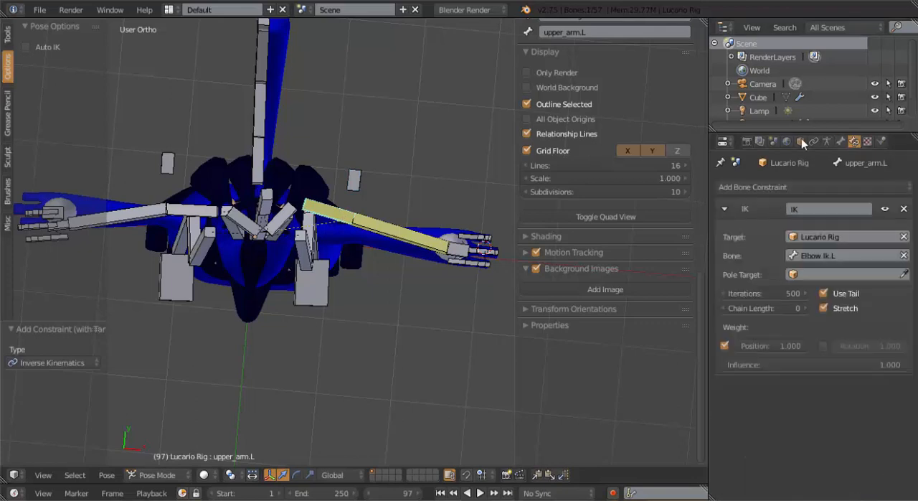
{"action": "scroll", "coordinate": [352, 250], "scroll_direction": "up", "scroll_amount": 2}
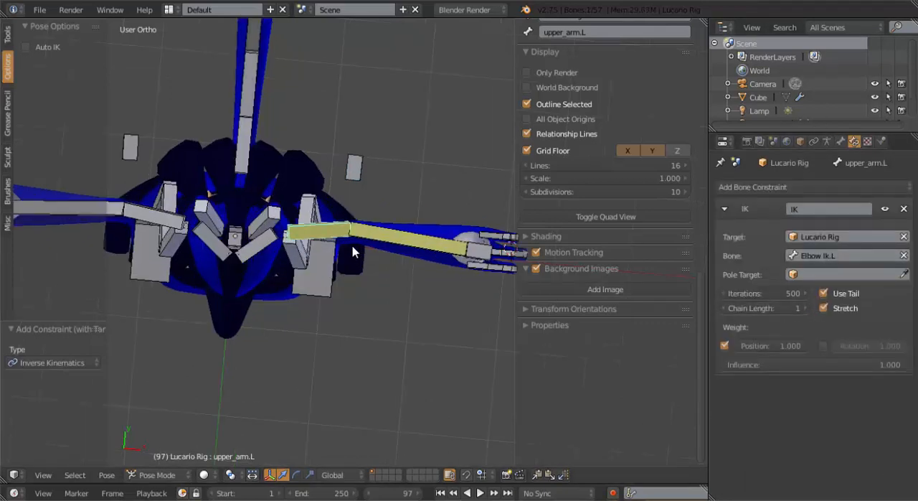
Test the left arm by moving Elbow Ik.L in front view, and cancel the move
{"action": "right_click", "coordinate": [349, 159]}
{"action": "key", "text": "KP_1"}
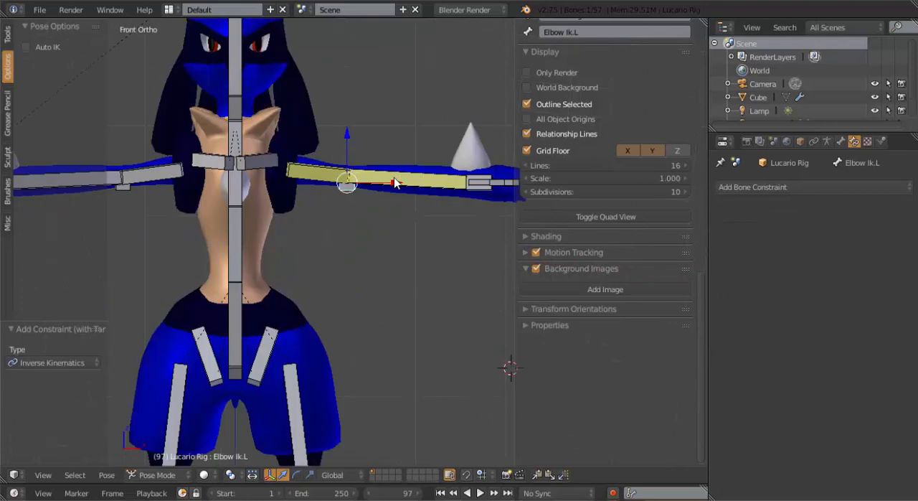
{"action": "key", "text": "g"}
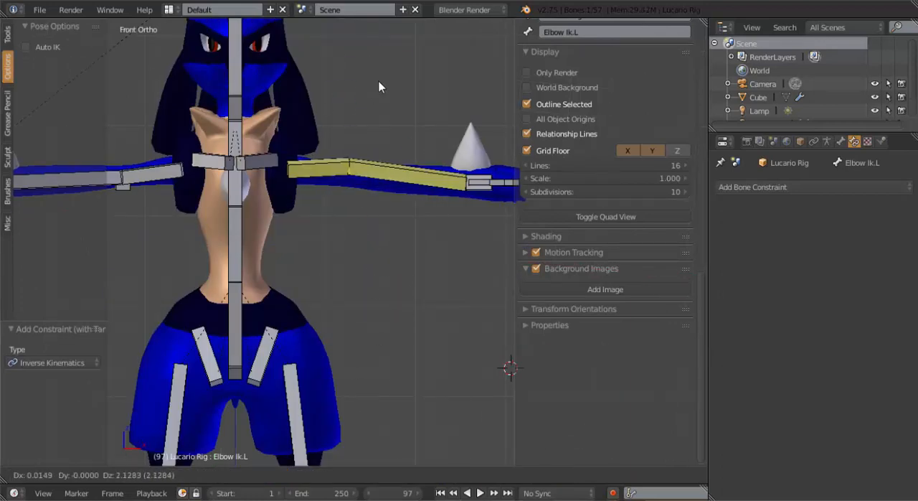
{"action": "right_click", "coordinate": [370, 201]}
Add a Copy Rotation constraint to the right hand bone targeting Hand Ik.R
{"action": "scroll", "coordinate": [372, 196], "scroll_direction": "down", "scroll_amount": 2}
{"action": "middle_click_drag", "start_coordinate": [372, 196], "coordinate": [359, 107]}
{"action": "middle_click_drag", "start_coordinate": [402, 206], "coordinate": [281, 111]}
{"action": "middle_click_drag", "start_coordinate": [302, 182], "coordinate": [365, 199]}
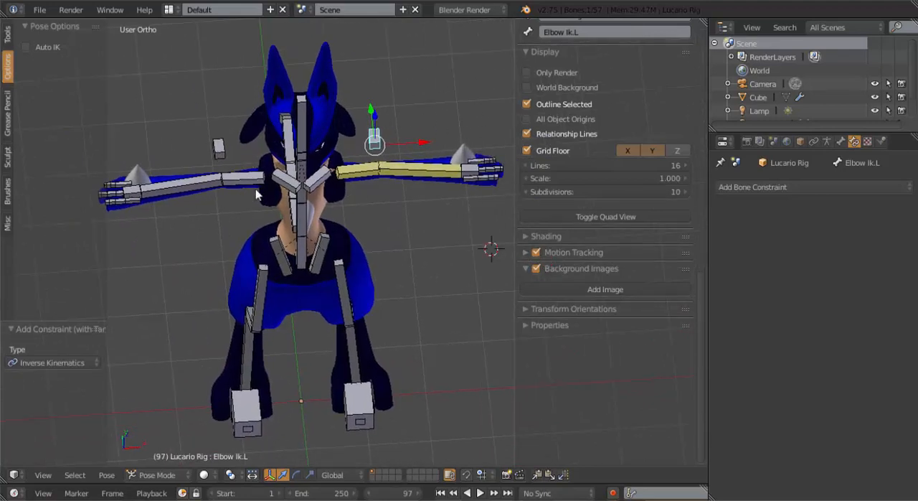
{"action": "middle_click_drag", "start_coordinate": [309, 249], "coordinate": [326, 248], "text": "shift"}
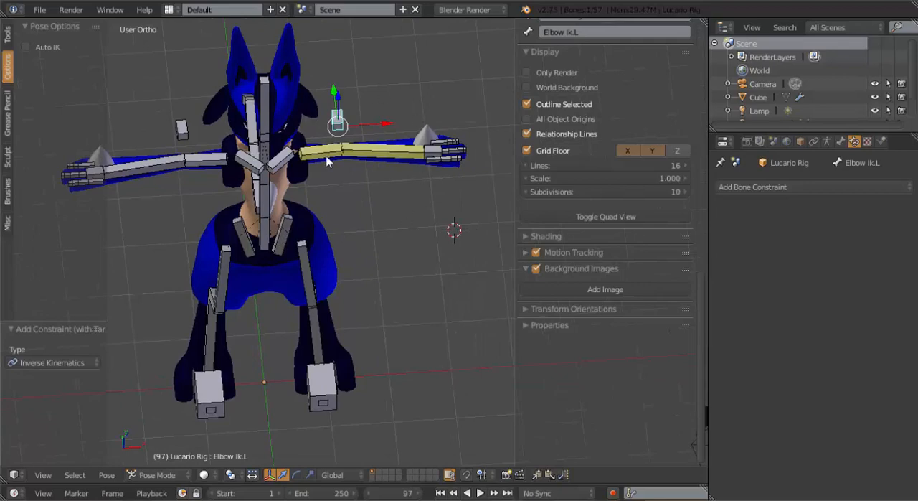
{"action": "middle_click_drag", "start_coordinate": [188, 126], "coordinate": [281, 134], "text": "shift"}
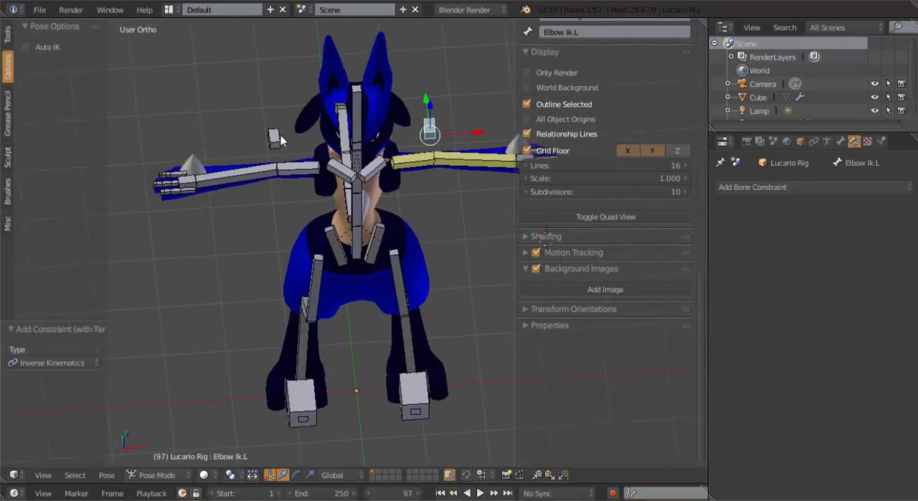
{"action": "scroll", "coordinate": [244, 172], "scroll_direction": "up", "scroll_amount": 6}
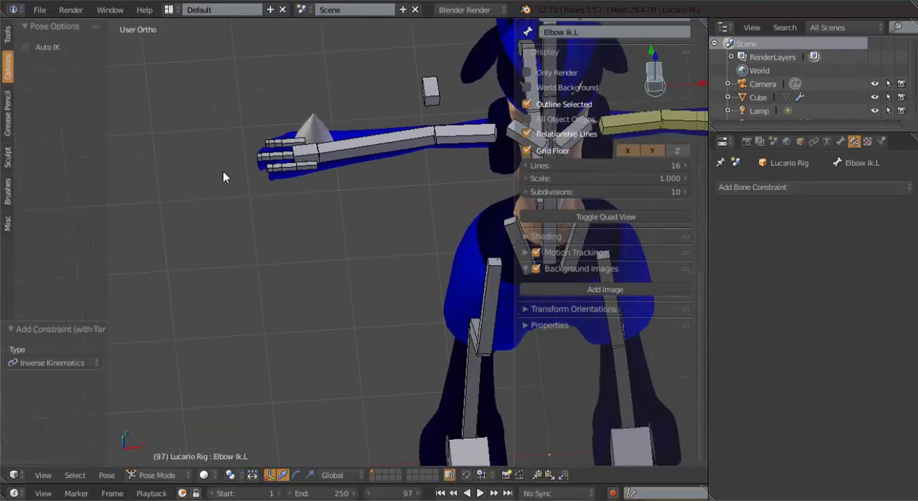
{"action": "right_click", "coordinate": [286, 144], "text": "shift"}
{"action": "key", "text": "ctrl+shift+c"}
{"action": "left_click", "coordinate": [242, 127]}
{"action": "middle_click_drag", "start_coordinate": [334, 136], "coordinate": [284, 158], "text": "shift"}
Add an Inverse Kinematics constraint to the right forearm bone targeting Hand Ik.R and raise its chain length by one
{"action": "right_click", "coordinate": [244, 152]}
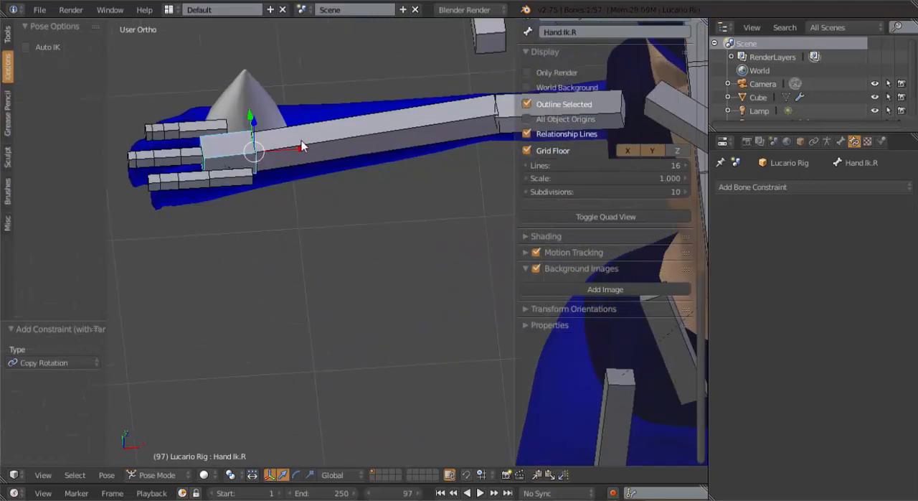
{"action": "right_click", "coordinate": [301, 143], "text": "shift"}
{"action": "key", "text": "ctrl+shift+c"}
{"action": "left_click", "coordinate": [374, 151]}
{"action": "left_click", "coordinate": [804, 309]}
Add an Inverse Kinematics constraint to upper_arm.R targeting Elbow Ik.R, with a chain length of 1
{"action": "middle_click_drag", "start_coordinate": [462, 68], "coordinate": [316, 142], "text": "shift"}
{"action": "right_click", "coordinate": [340, 100]}
{"action": "right_click", "coordinate": [406, 180], "text": "shift"}
{"action": "key", "text": "ctrl+shift+c"}
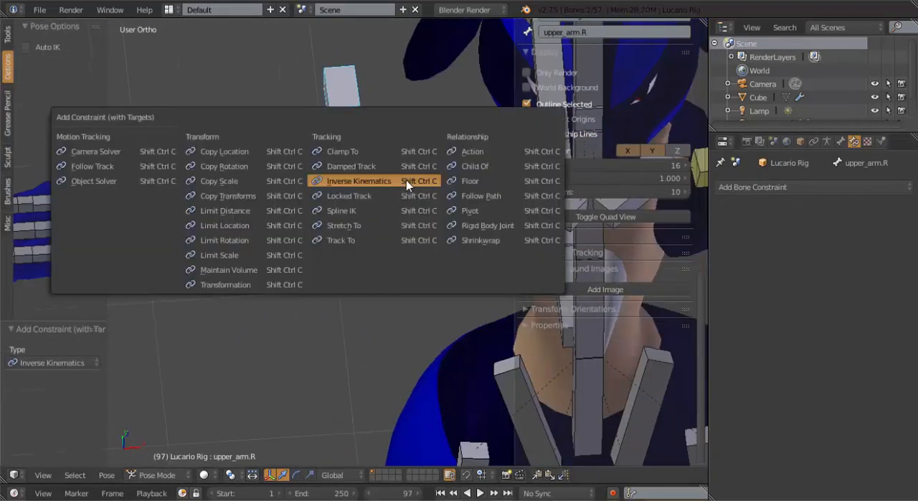
{"action": "left_click", "coordinate": [406, 180]}
{"action": "left_click", "coordinate": [804, 308]}
Test the right arm by moving Elbow Ik.R and Hand Ik.R in turn, cancelling each move
{"action": "scroll", "coordinate": [312, 216], "scroll_direction": "down", "scroll_amount": 4}
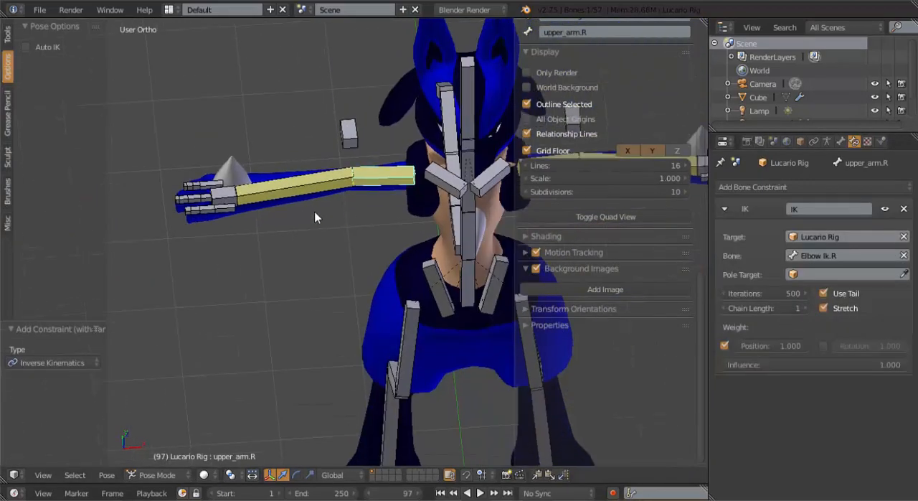
{"action": "right_click", "coordinate": [346, 139]}
{"action": "scroll", "coordinate": [349, 226], "scroll_direction": "down", "scroll_amount": 2}
{"action": "middle_click_drag", "start_coordinate": [349, 225], "coordinate": [334, 218]}
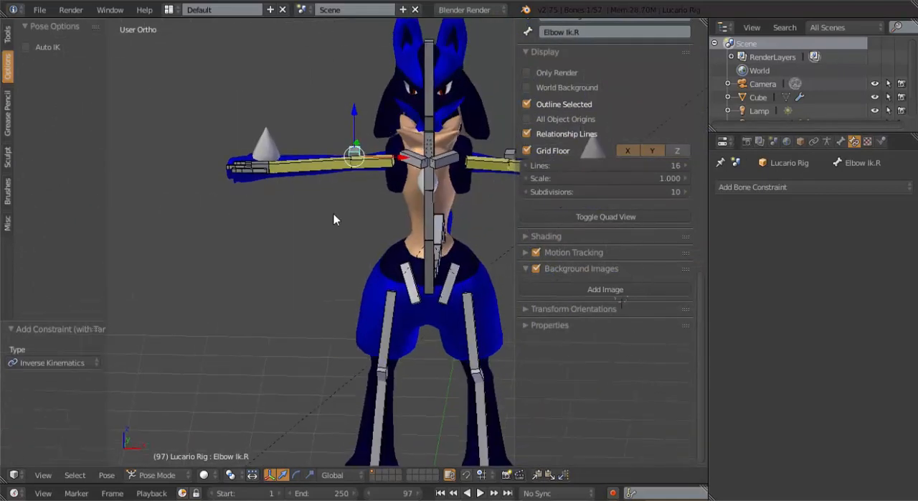
{"action": "key", "text": "g"}
{"action": "right_click", "coordinate": [336, 215]}
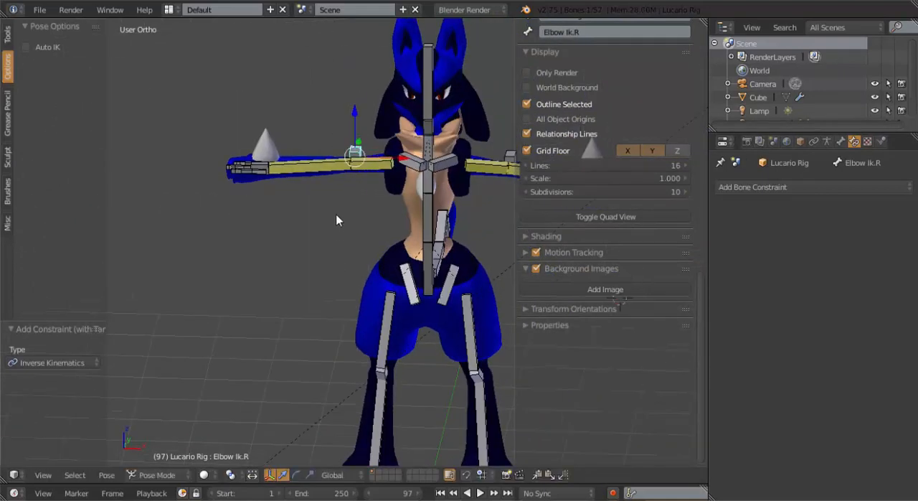
{"action": "right_click", "coordinate": [264, 167]}
{"action": "key", "text": "g"}
{"action": "right_click", "coordinate": [310, 157]}
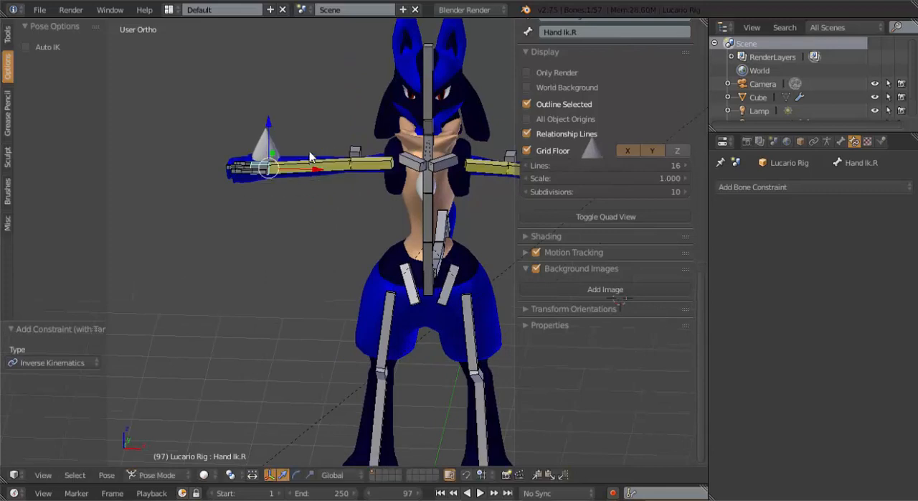
In Edit Mode, delete the Knee Bone One.L and Foot Ik.L control bones with X-axis mirroring on
{"action": "scroll", "coordinate": [310, 157], "scroll_direction": "down", "scroll_amount": 3}
{"action": "key", "text": "KP_1"}
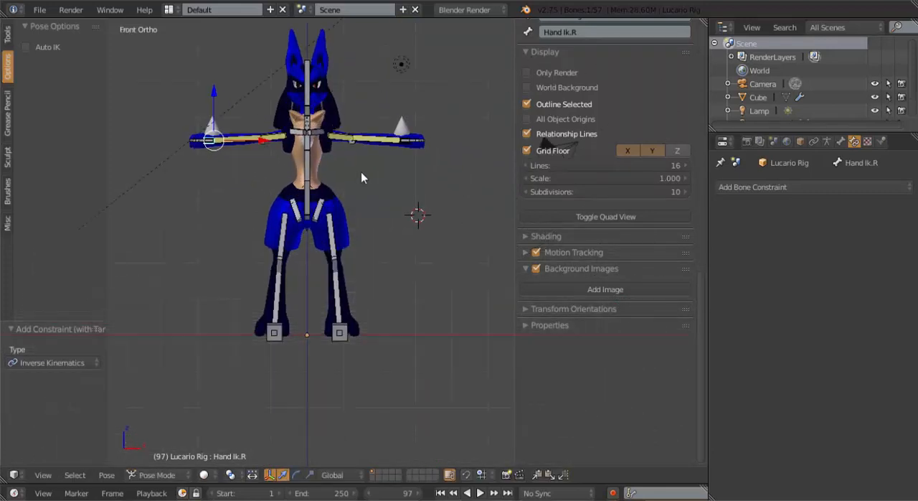
{"action": "scroll", "coordinate": [365, 222], "scroll_direction": "up", "scroll_amount": 3}
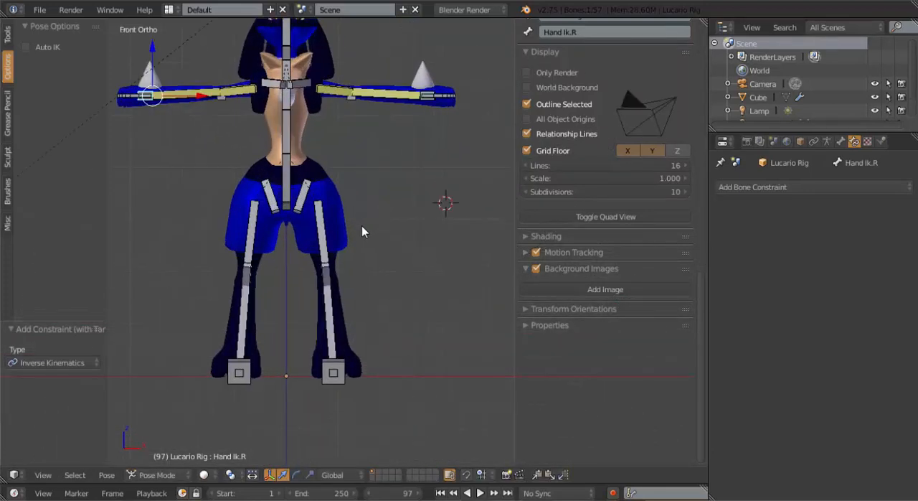
{"action": "scroll", "coordinate": [379, 267], "scroll_direction": "up", "scroll_amount": 3}
{"action": "middle_click_drag", "start_coordinate": [396, 318], "coordinate": [421, 182]}
{"action": "key", "text": "KP_1"}
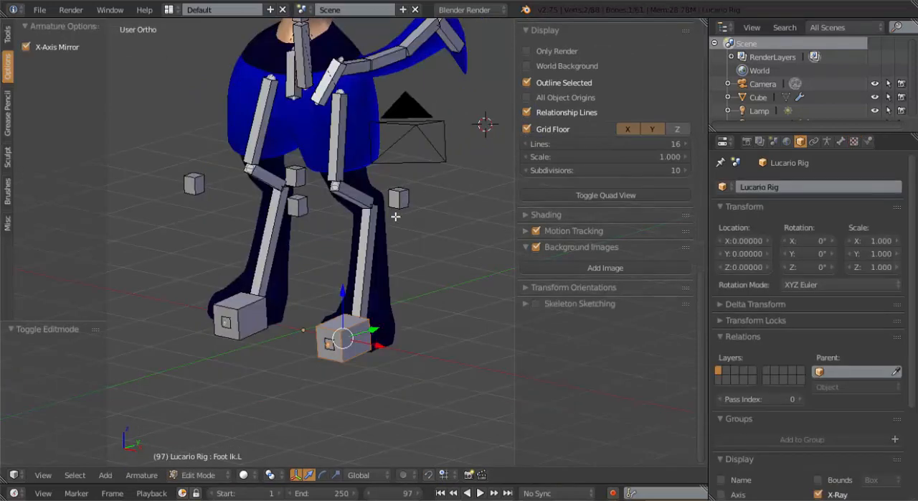
{"action": "right_click", "coordinate": [300, 207]}
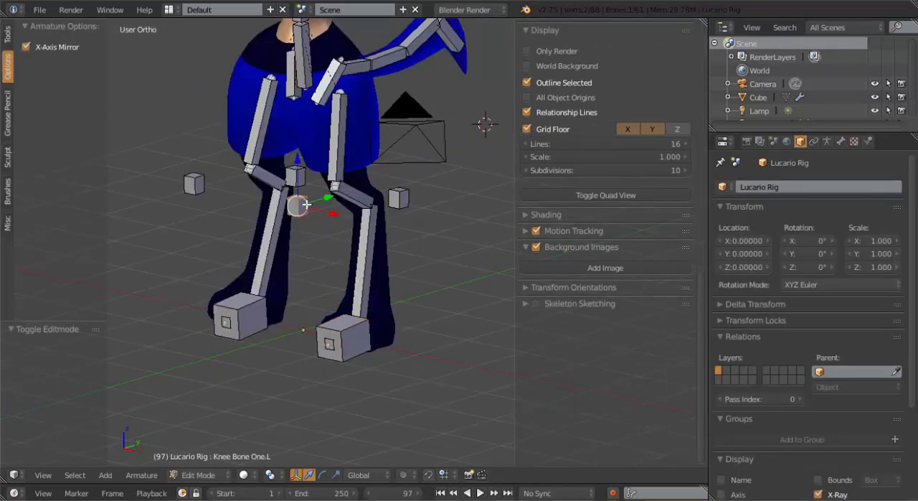
{"action": "key", "text": "x"}
{"action": "left_click", "coordinate": [304, 205]}
{"action": "right_click", "coordinate": [336, 336]}
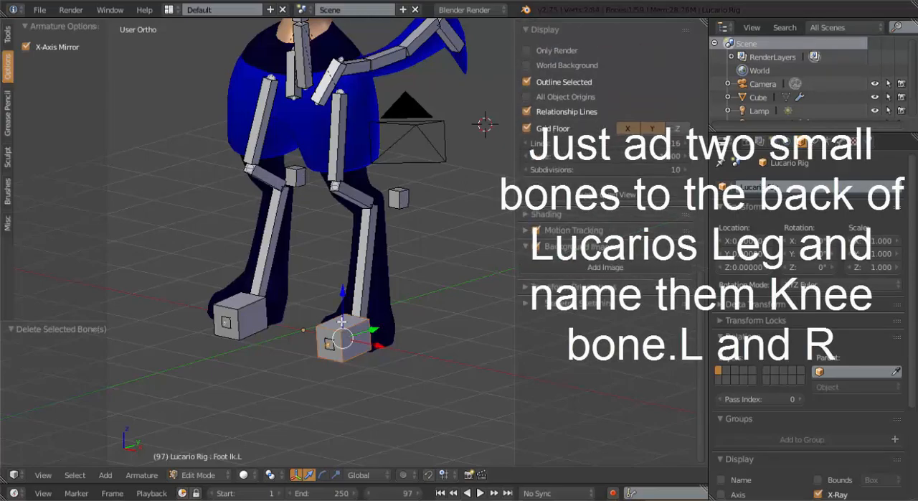
{"action": "key", "text": "x"}
{"action": "left_click", "coordinate": [342, 322]}
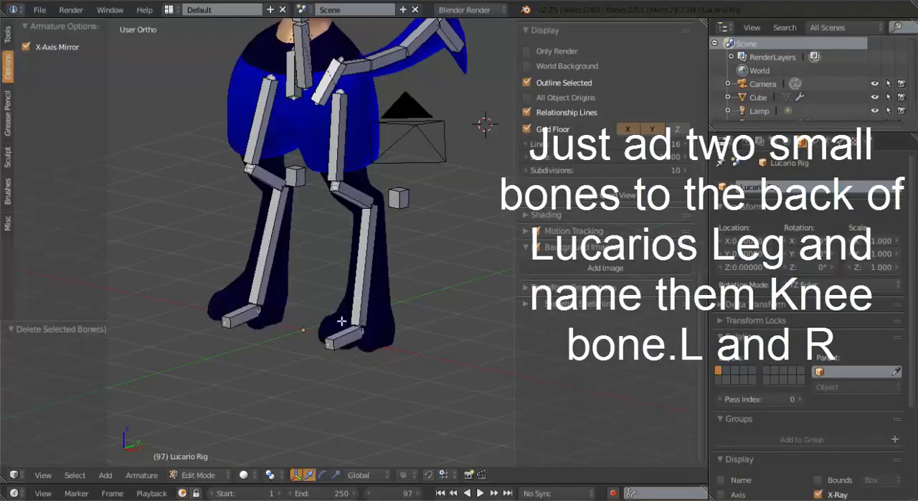
Duplicate the foot.L bone in place with X-axis mirroring on and scale the duplicates' B-Bone display size by about 1.5
{"action": "middle_click_drag", "start_coordinate": [354, 247], "coordinate": [346, 244]}
{"action": "right_click", "coordinate": [364, 250]}
{"action": "key", "text": "shift+d"}
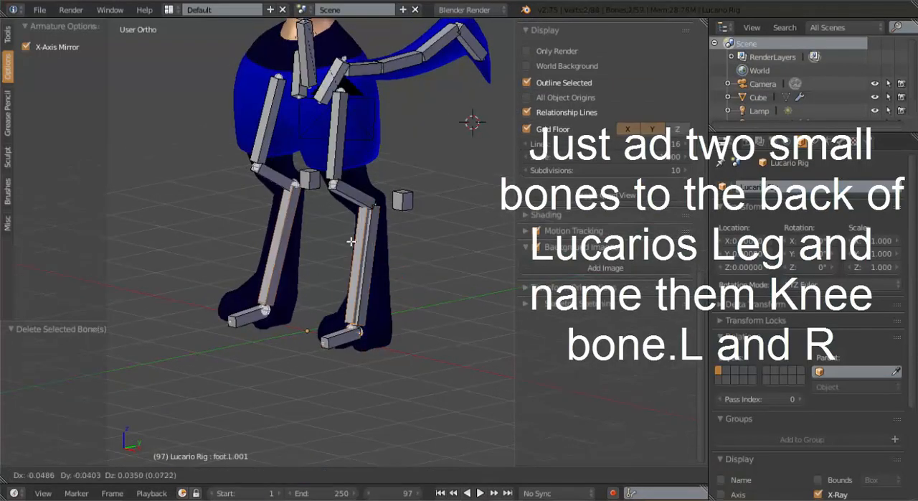
{"action": "right_click", "coordinate": [363, 252]}
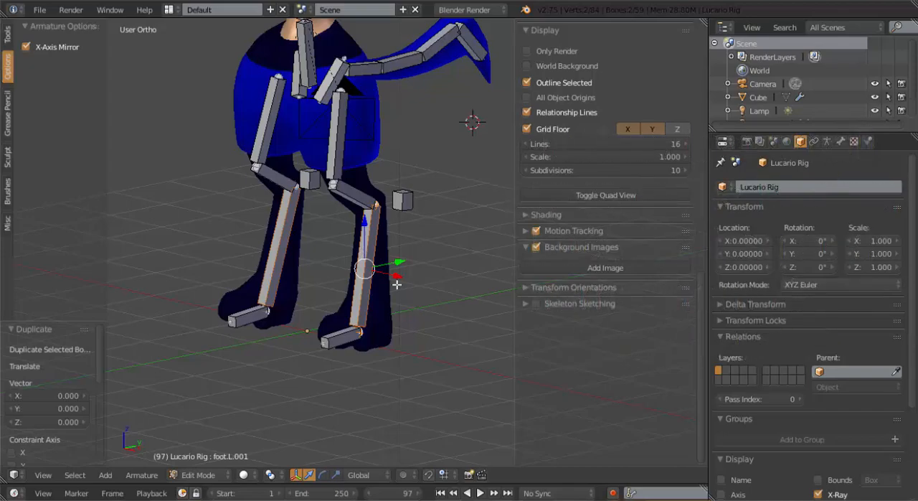
{"action": "key", "text": "ctrl+alt+s"}
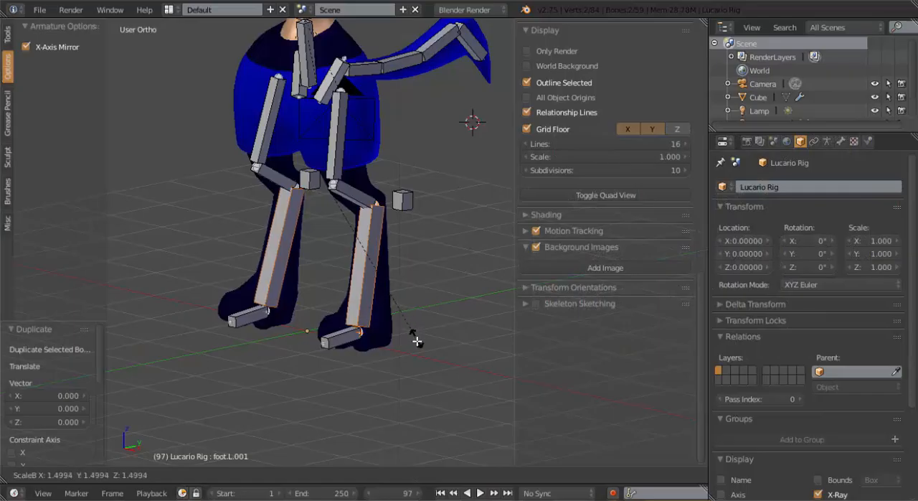
{"action": "left_click", "coordinate": [416, 338]}
Remove the IK constraint from the duplicated bone foot.L.001 in Pose Mode, and clear its parent in Edit Mode
{"action": "middle_click_drag", "start_coordinate": [397, 306], "coordinate": [309, 272]}
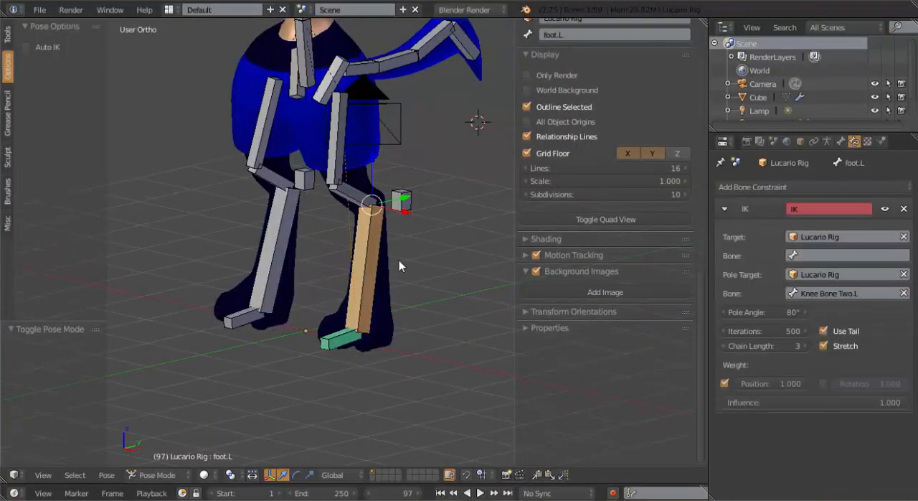
{"action": "right_click", "coordinate": [363, 259]}
{"action": "left_click", "coordinate": [904, 210]}
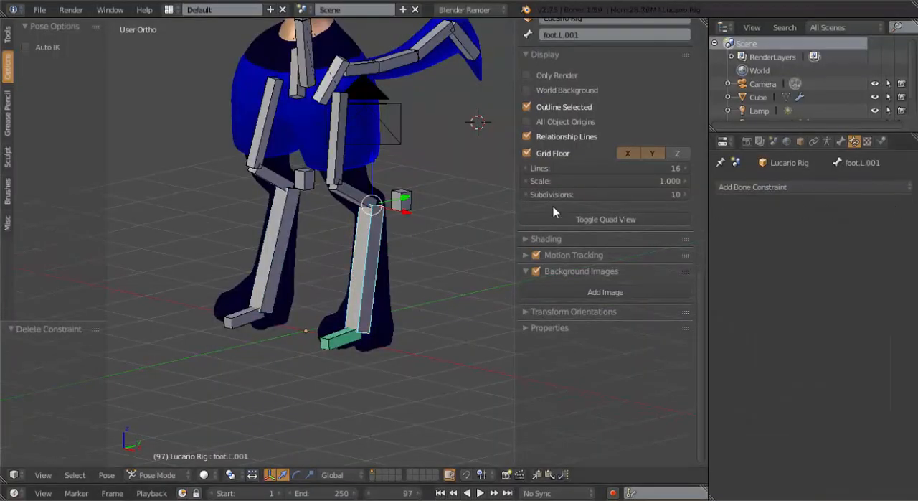
{"action": "key", "text": "Tab"}
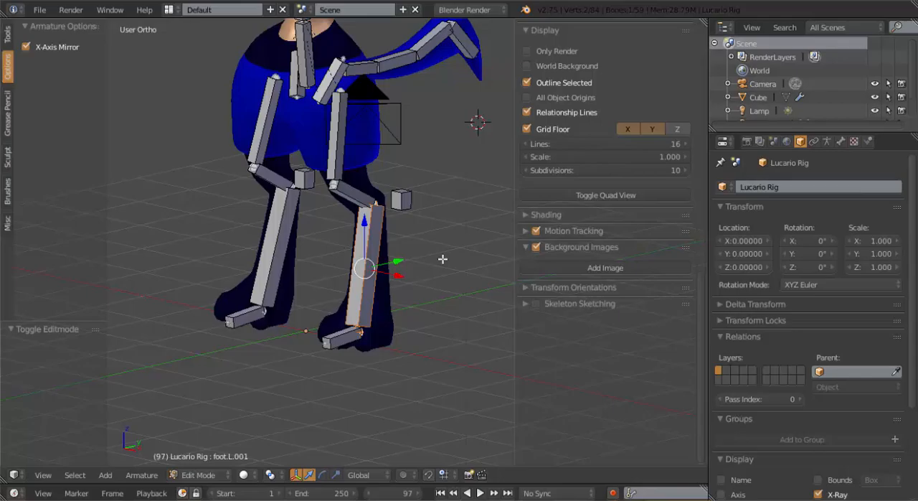
{"action": "key", "text": "alt+p"}
{"action": "left_click", "coordinate": [433, 279]}
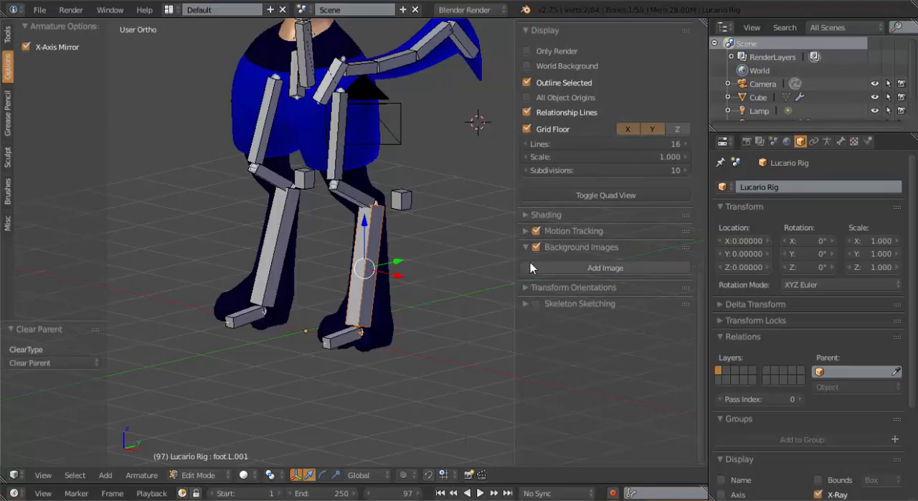
Rename the duplicated left lower-leg bone to Leg Ik.L
{"action": "left_click", "coordinate": [841, 141]}
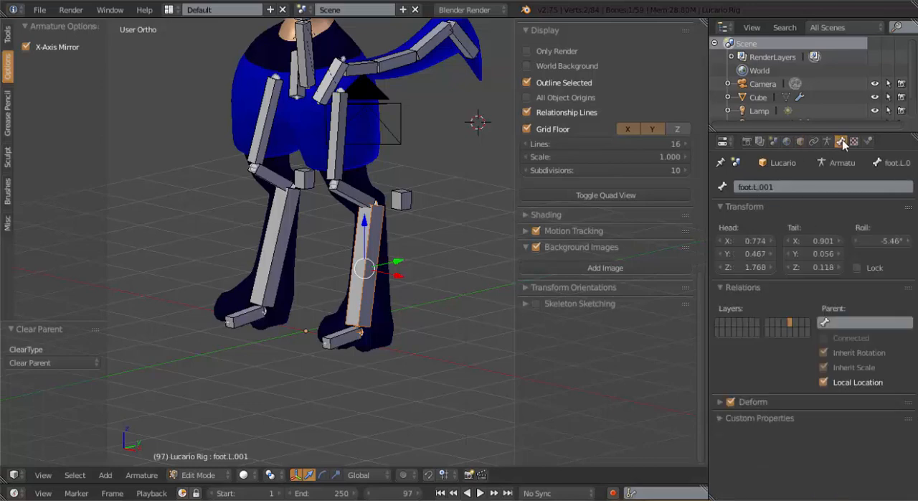
{"action": "left_click", "coordinate": [805, 186]}
{"action": "type", "text": "Leg Ik.L"}
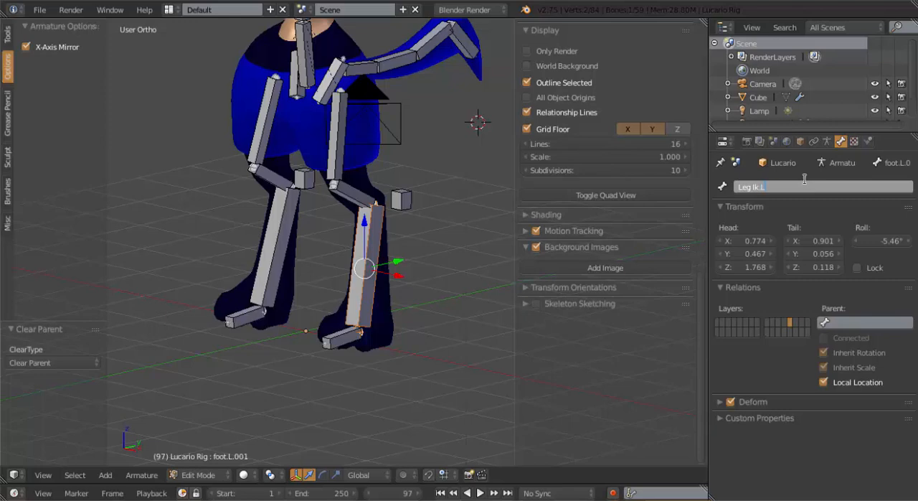
{"action": "key", "text": "Return"}
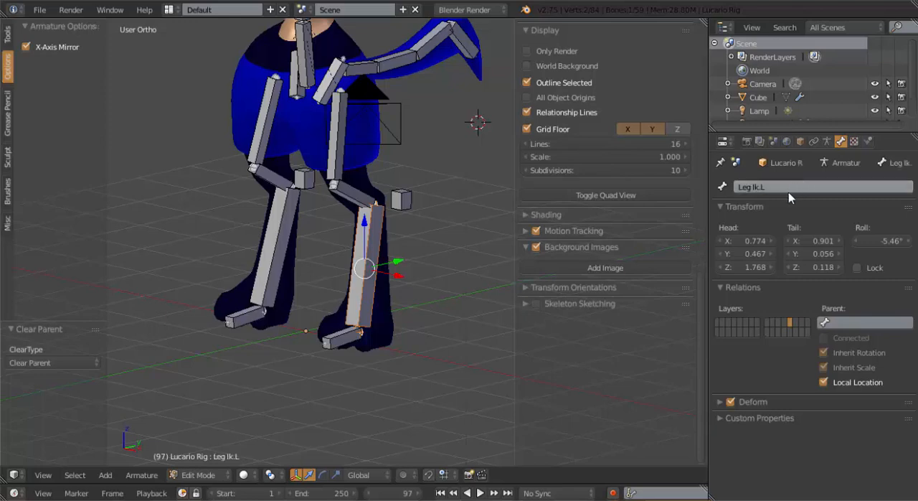
Clear the parent of the duplicated right lower-leg bone and rename it Leg Ik.R
{"action": "right_click", "coordinate": [281, 221]}
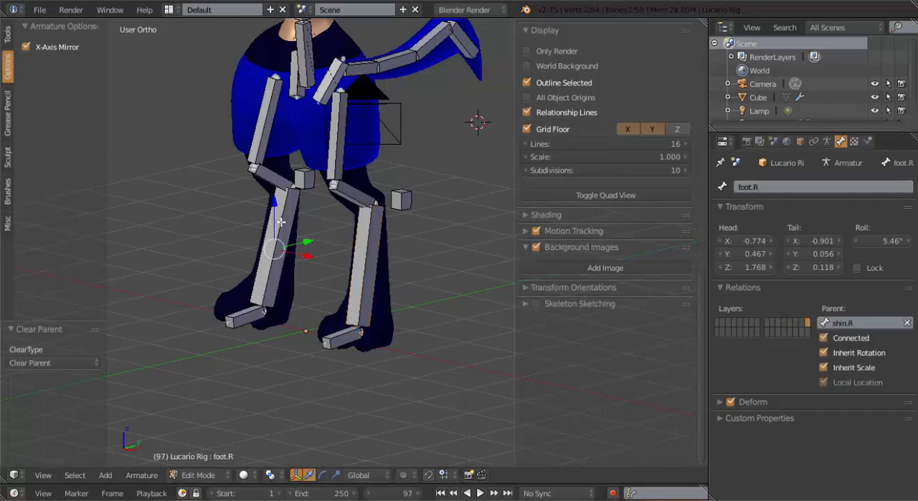
{"action": "key", "text": "ctrl+v"}
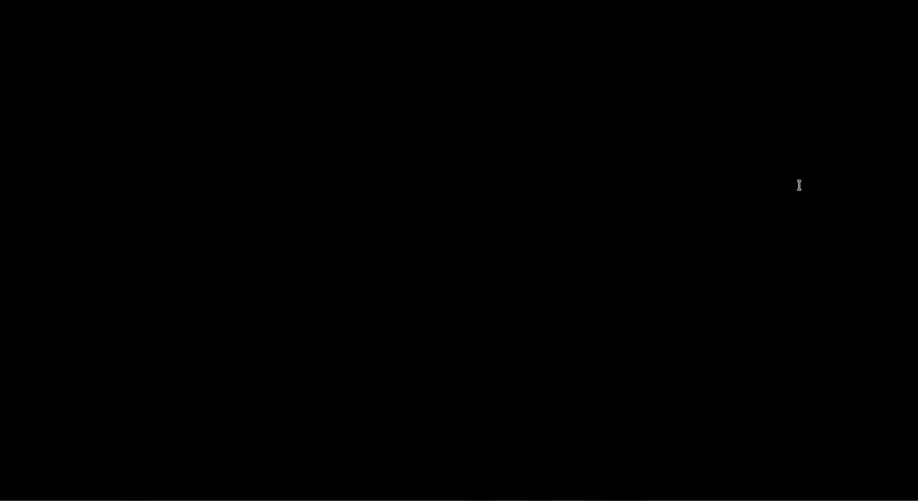
{"action": "left_click", "coordinate": [799, 186]}
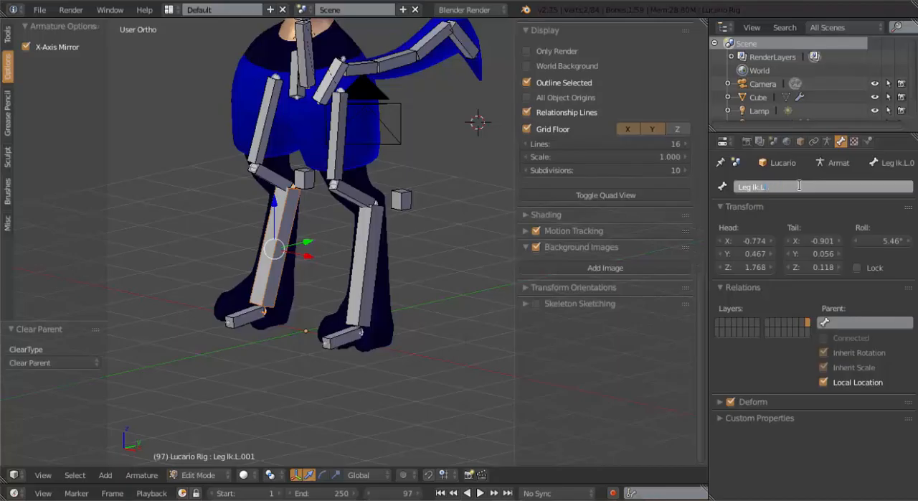
{"action": "key", "text": "Return"}
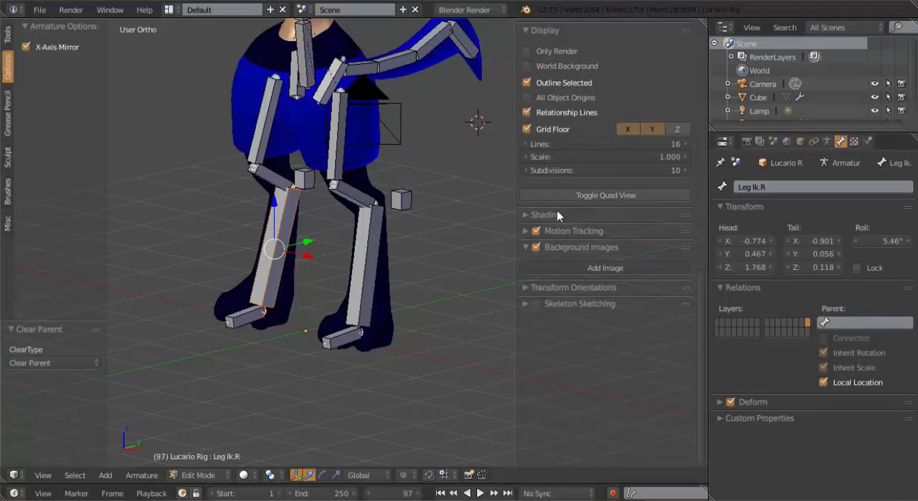
In Pose Mode, delete the Copy Rotation constraint from the toe.L bone
{"action": "key", "text": "ctrl+Tab"}
{"action": "mouse_move", "coordinate": [373, 249]}
{"action": "middle_mouse_down"}
{"action": "mouse_move", "coordinate": [333, 240]}
{"action": "mouse_move", "coordinate": [382, 257]}
{"action": "middle_mouse_up"}
{"action": "right_click", "coordinate": [362, 246]}
{"action": "scroll", "coordinate": [349, 269], "scroll_direction": "up", "scroll_amount": 2}
{"action": "right_click", "coordinate": [327, 368]}
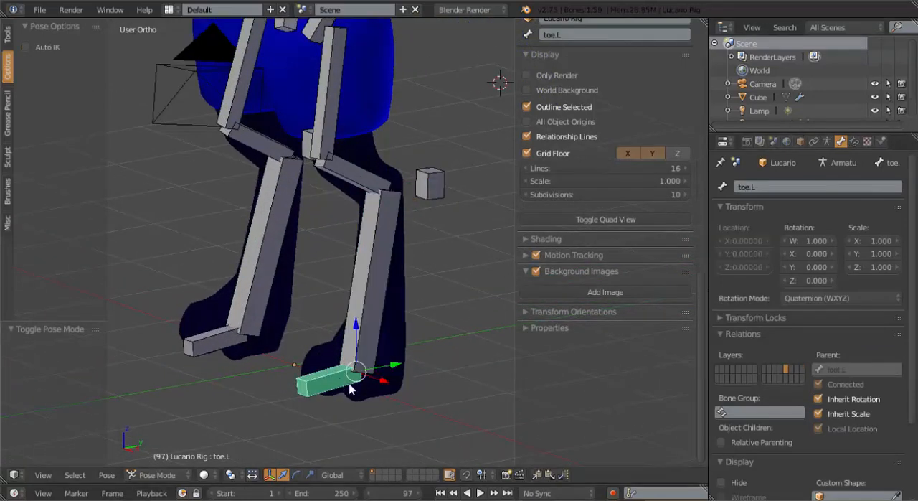
{"action": "key", "text": "KP_3"}
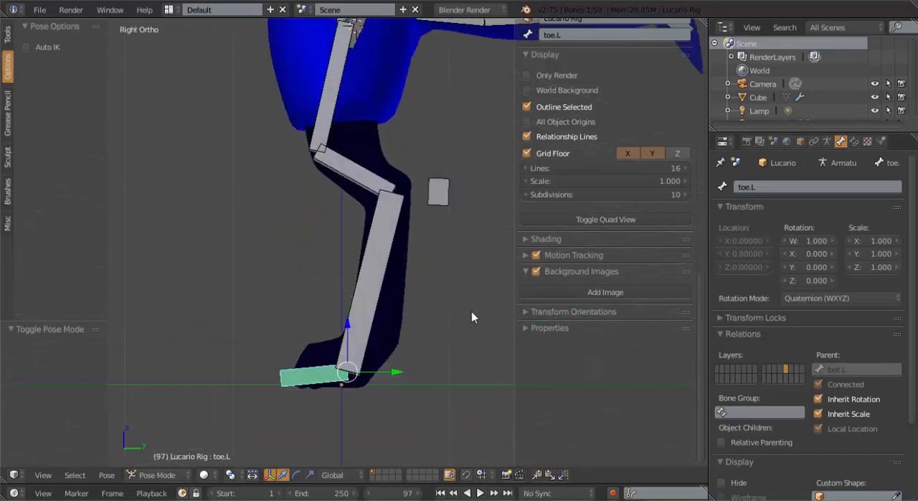
{"action": "left_click", "coordinate": [857, 143]}
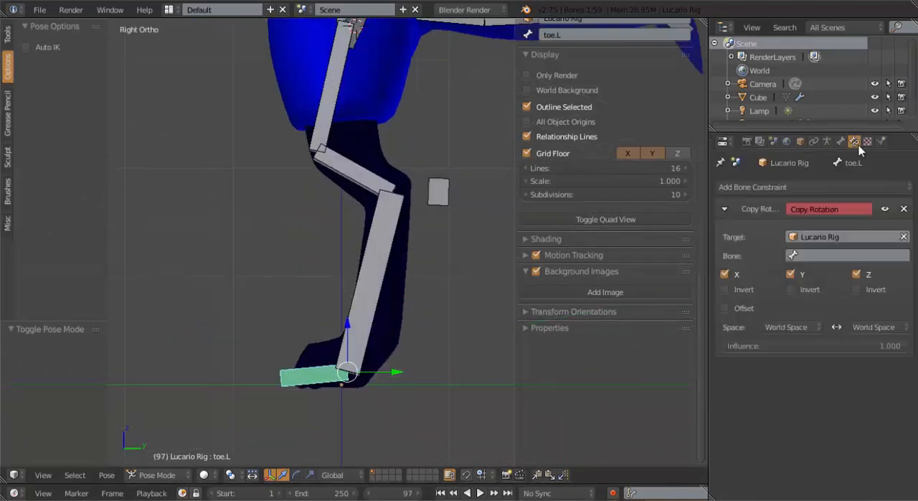
{"action": "left_click", "coordinate": [906, 209]}
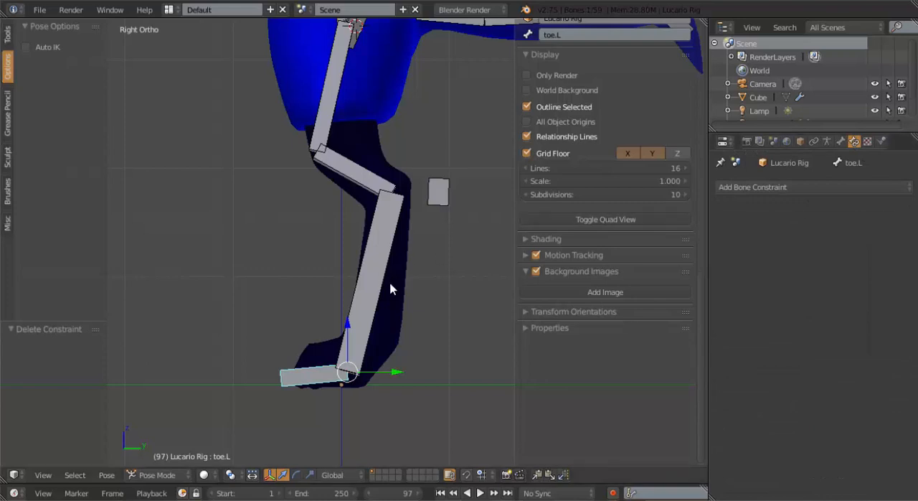
Add an Inverse Kinematics constraint to foot.L targeting Leg Ik.L and delete its old IK constraint with the Knee Bone Two.L pole
{"action": "middle_click_drag", "start_coordinate": [389, 287], "coordinate": [374, 261]}
{"action": "right_click", "coordinate": [374, 261]}
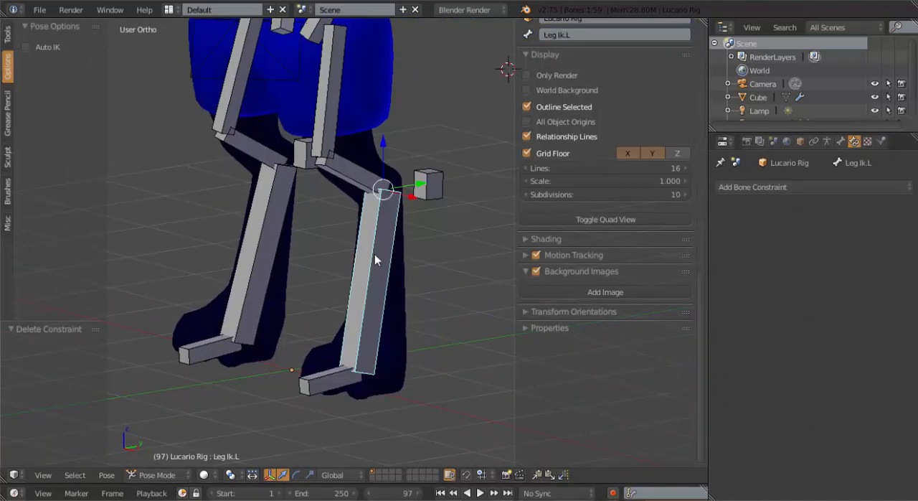
{"action": "right_click", "coordinate": [377, 256]}
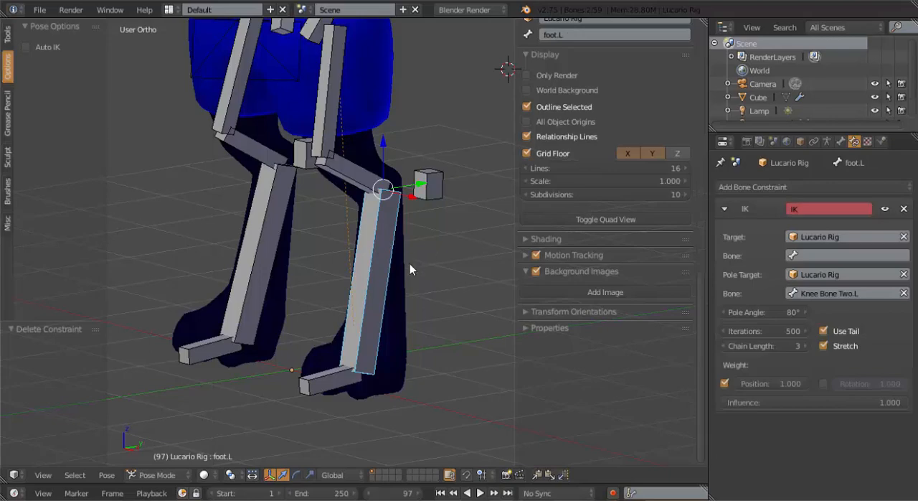
{"action": "key", "text": "shift+ctrl+c"}
{"action": "left_click", "coordinate": [409, 263]}
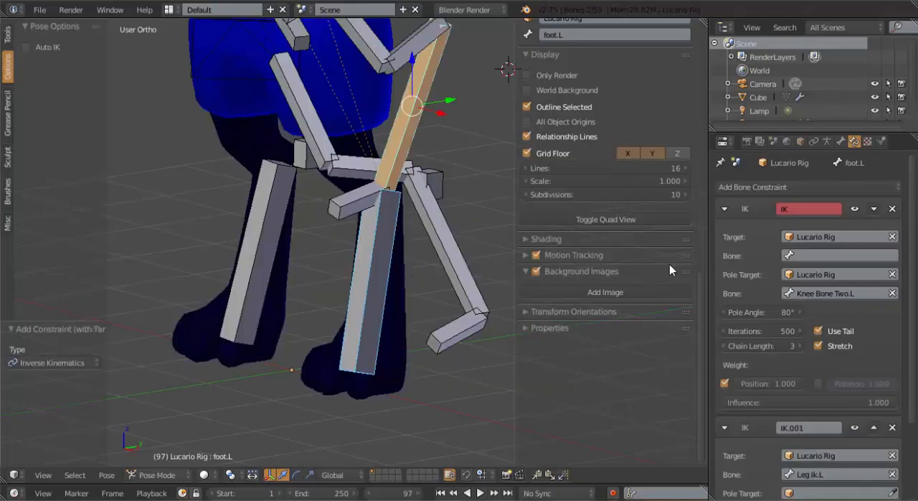
{"action": "left_click", "coordinate": [893, 209]}
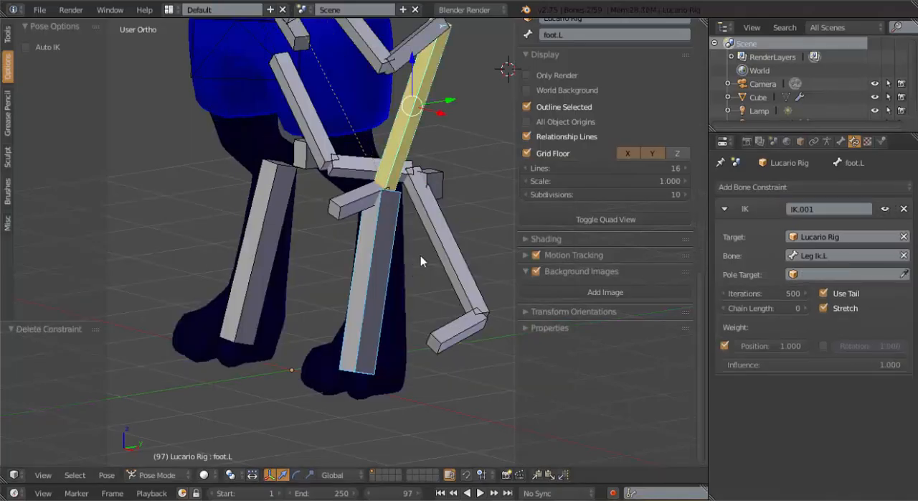
Try chain lengths of 1 and 2 on foot.L's IK constraint, returning it to 1
{"action": "middle_click_drag", "start_coordinate": [421, 255], "coordinate": [343, 259]}
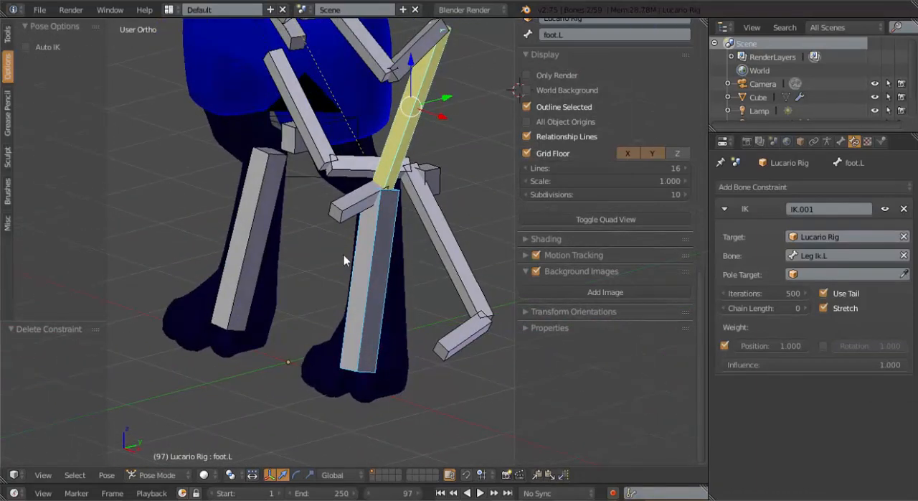
{"action": "right_click", "coordinate": [363, 273]}
{"action": "right_click", "coordinate": [418, 127]}
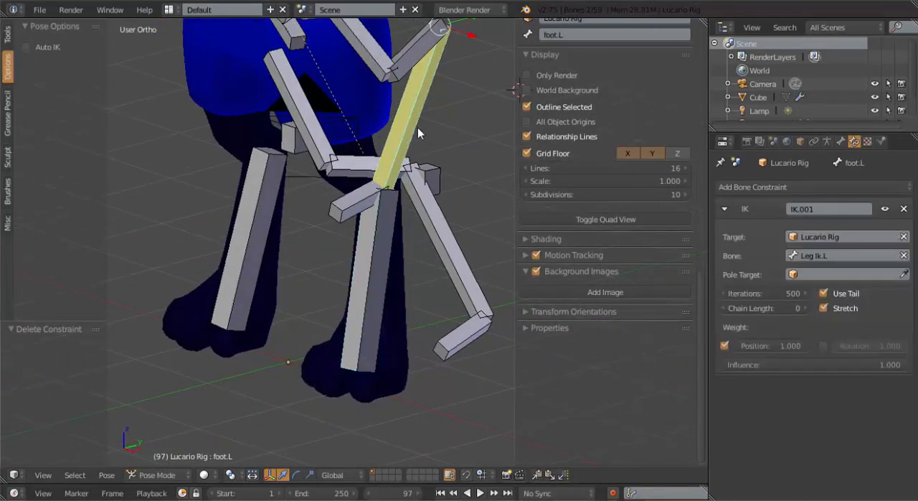
{"action": "left_click", "coordinate": [803, 307]}
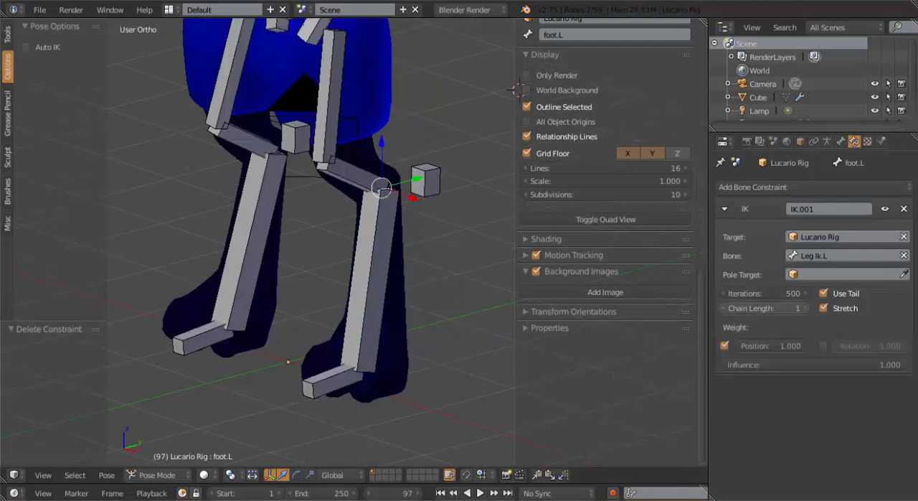
{"action": "middle_click_drag", "start_coordinate": [266, 206], "coordinate": [592, 228]}
{"action": "left_click", "coordinate": [804, 308]}
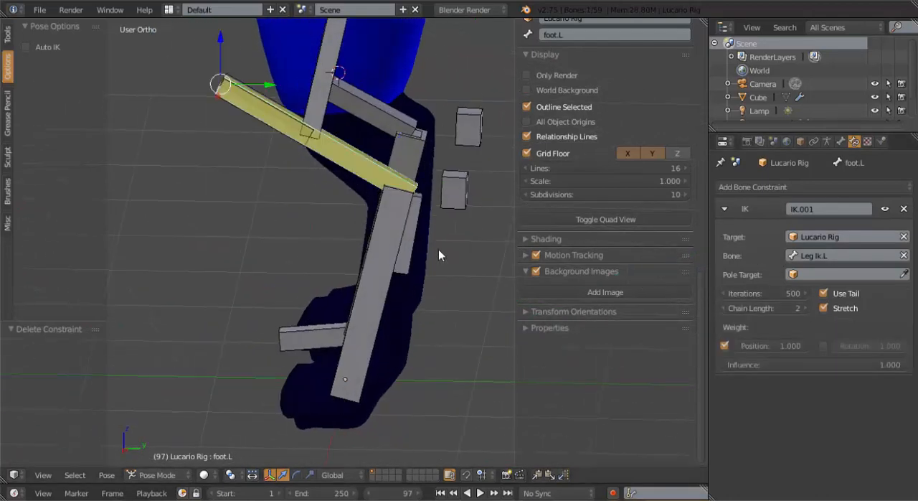
{"action": "middle_click_drag", "start_coordinate": [438, 249], "coordinate": [333, 147]}
{"action": "middle_click_drag", "start_coordinate": [326, 92], "coordinate": [437, 256]}
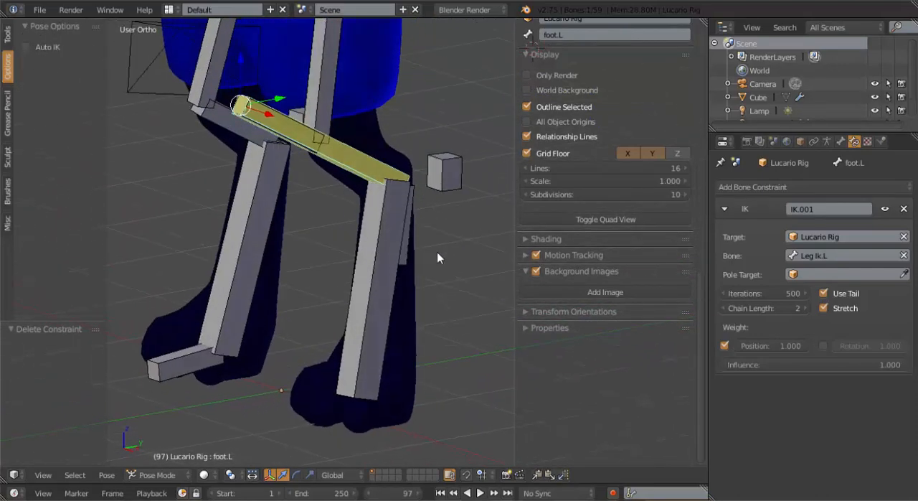
{"action": "left_click", "coordinate": [722, 308]}
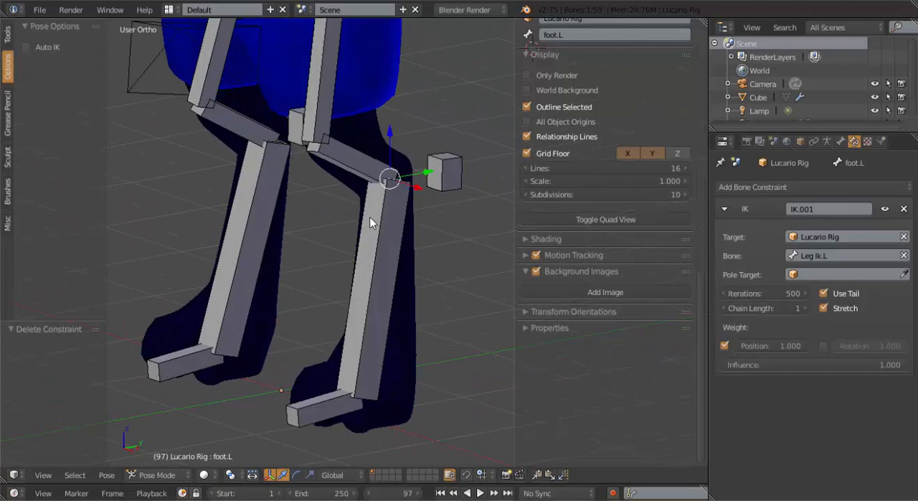
Test the left leg's response by moving the Leg Ik.L bone, and cancel the move
{"action": "right_click", "coordinate": [367, 257]}
{"action": "middle_click_drag", "start_coordinate": [395, 262], "coordinate": [378, 273]}
{"action": "key", "text": "g"}
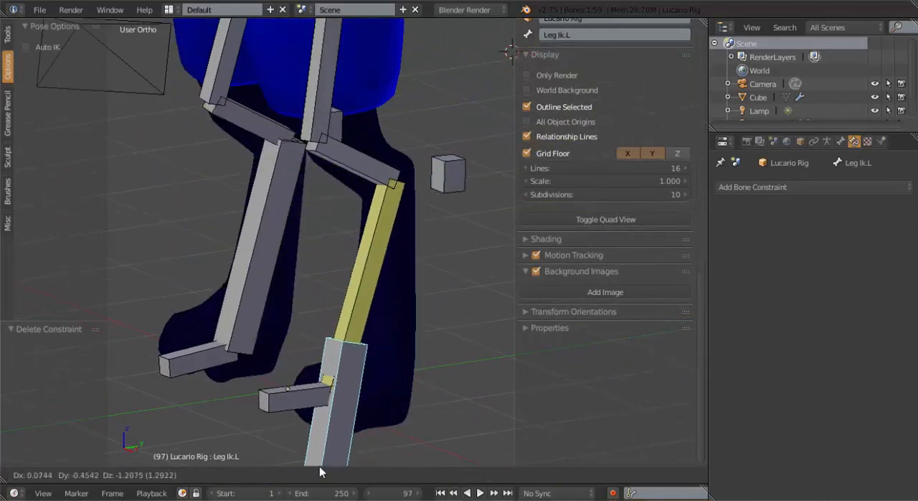
{"action": "right_click", "coordinate": [369, 287]}
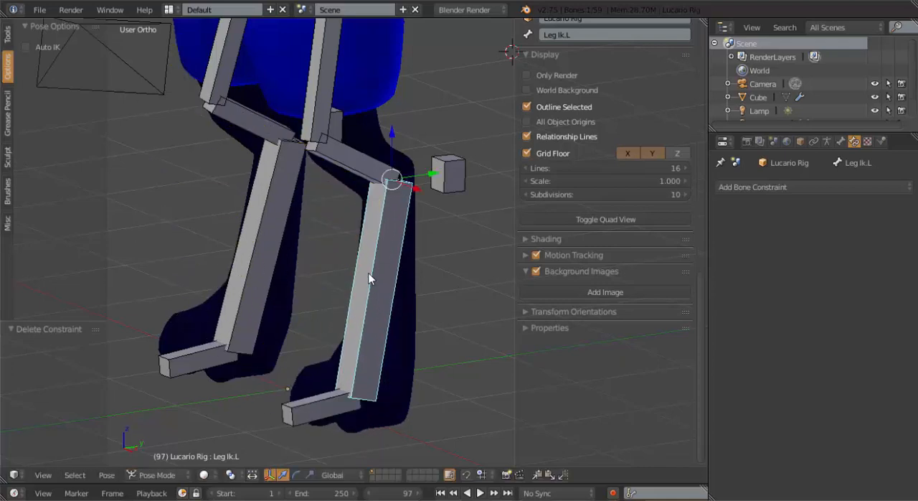
Set the chain length of foot.L's IK constraint to 3
{"action": "right_click", "coordinate": [384, 265], "text": "shift"}
{"action": "key", "text": "shift+i"}
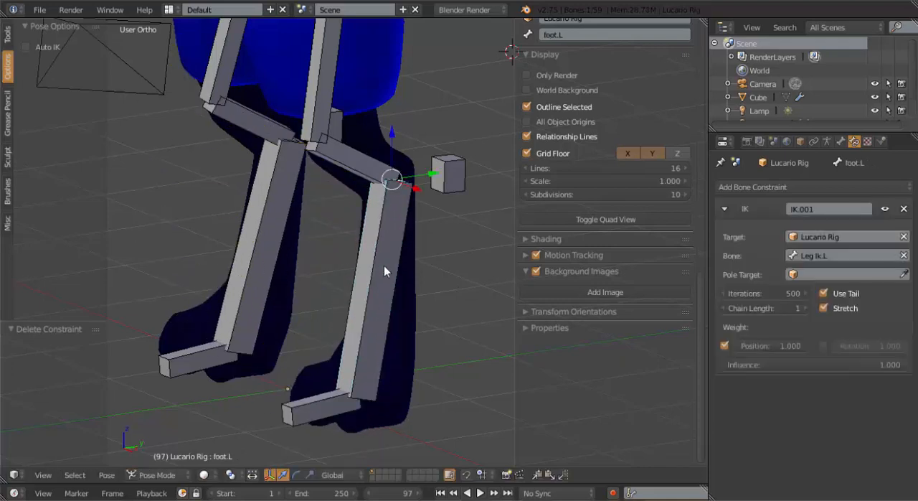
{"action": "left_click", "coordinate": [803, 309]}
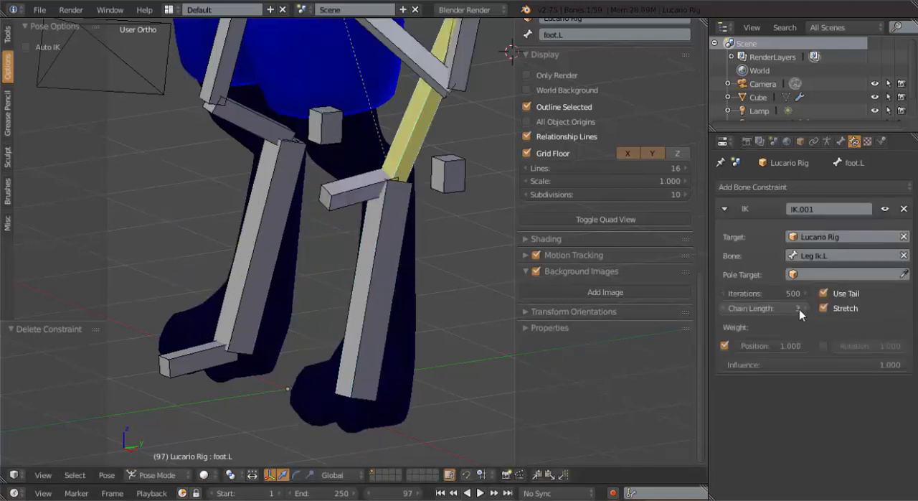
Move Leg Ik.L to check how the whole left leg follows with the three-bone chain, and cancel the move
{"action": "mouse_move", "coordinate": [351, 244]}
{"action": "middle_mouse_down"}
{"action": "mouse_move", "coordinate": [263, 205]}
{"action": "mouse_move", "coordinate": [358, 249]}
{"action": "middle_mouse_up"}
{"action": "right_click", "coordinate": [365, 264]}
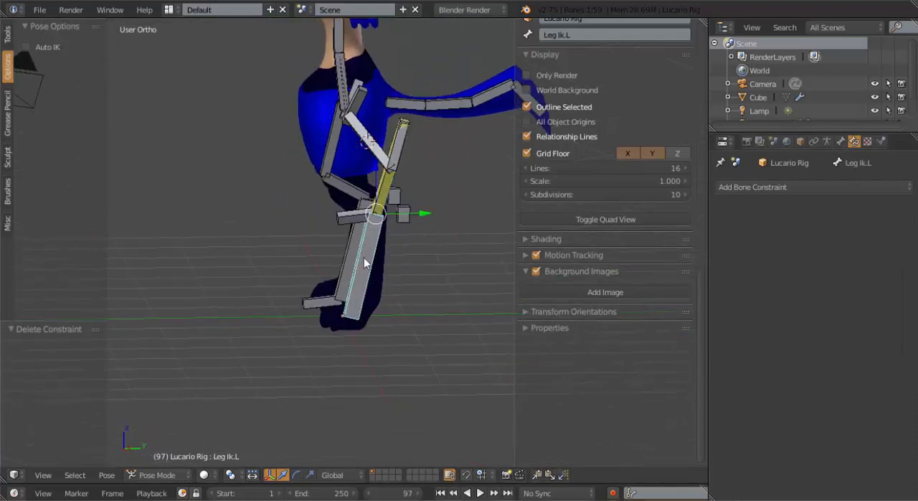
{"action": "key", "text": "g"}
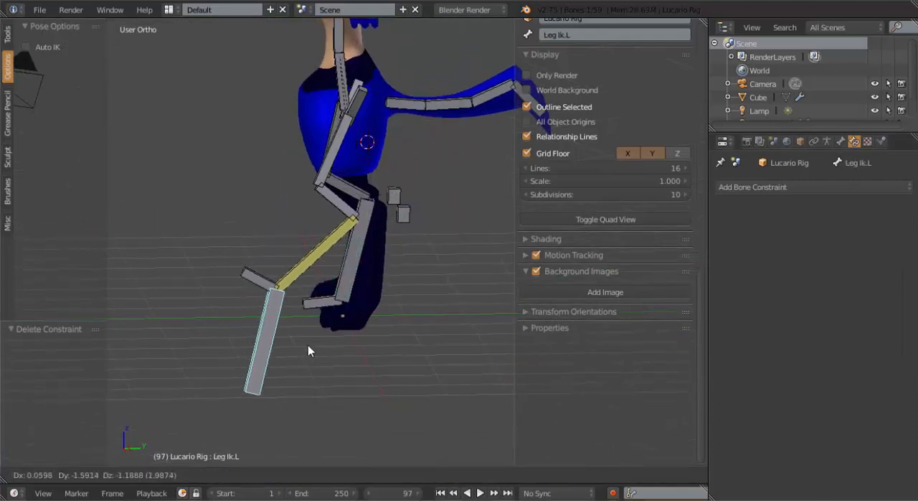
{"action": "right_click", "coordinate": [394, 310]}
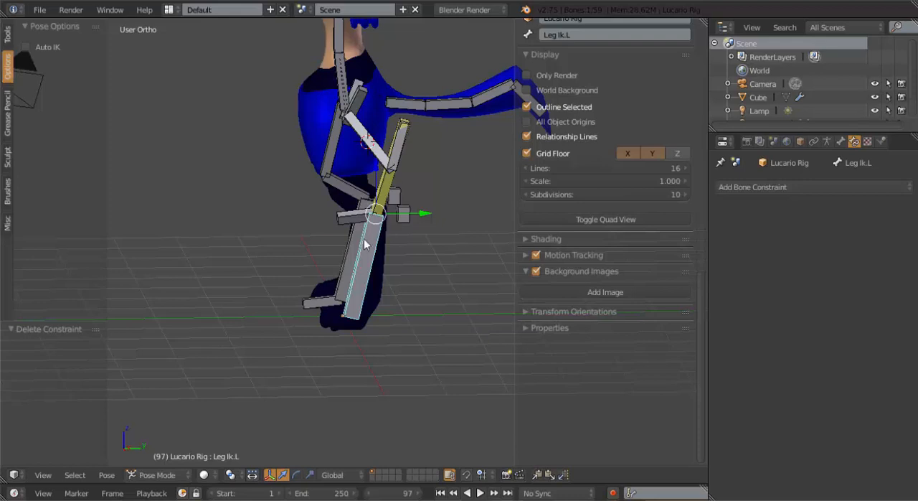
Turn off Use Tail on foot.L's IK constraint and check the leg by trial-moving the Leg Ik.L bone
{"action": "right_click", "coordinate": [384, 195]}
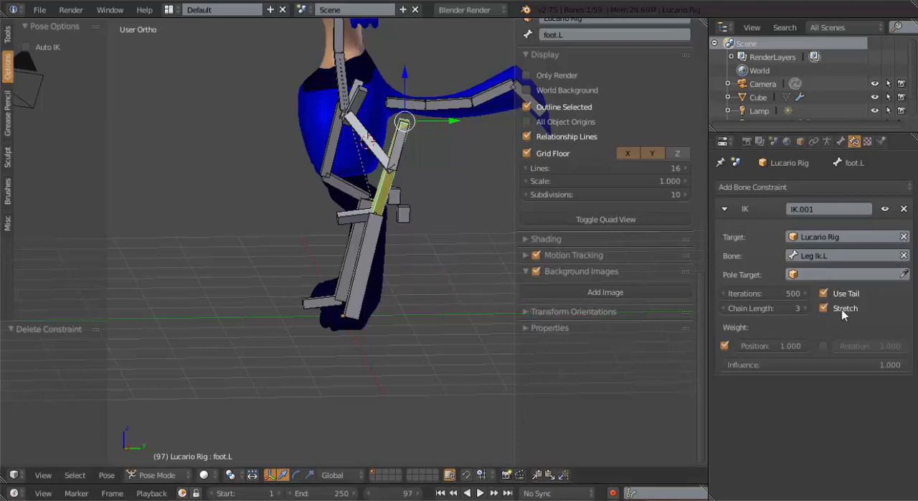
{"action": "left_click", "coordinate": [823, 293]}
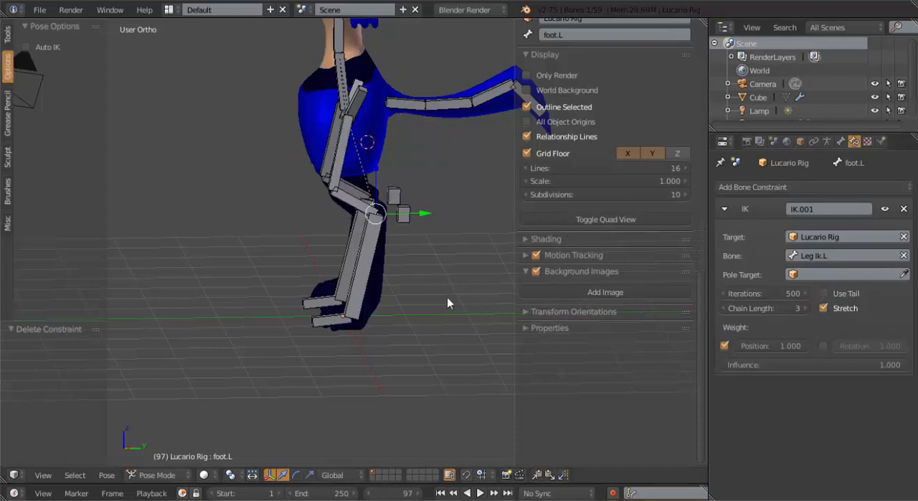
{"action": "right_click", "coordinate": [370, 269]}
{"action": "key", "text": "g"}
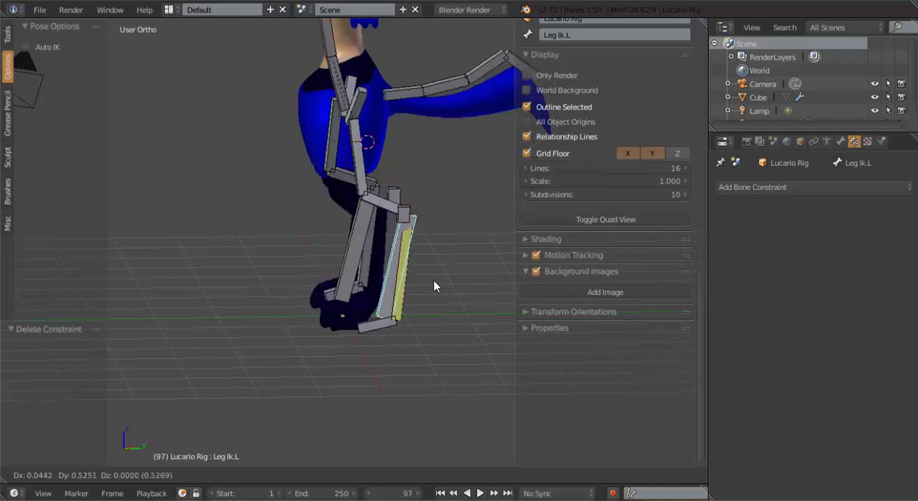
{"action": "left_click", "coordinate": [381, 234]}
Set the chain length of foot.L's IK constraint to 2 and test it by moving Leg Ik.L, cancelling the move
{"action": "right_click", "coordinate": [379, 244]}
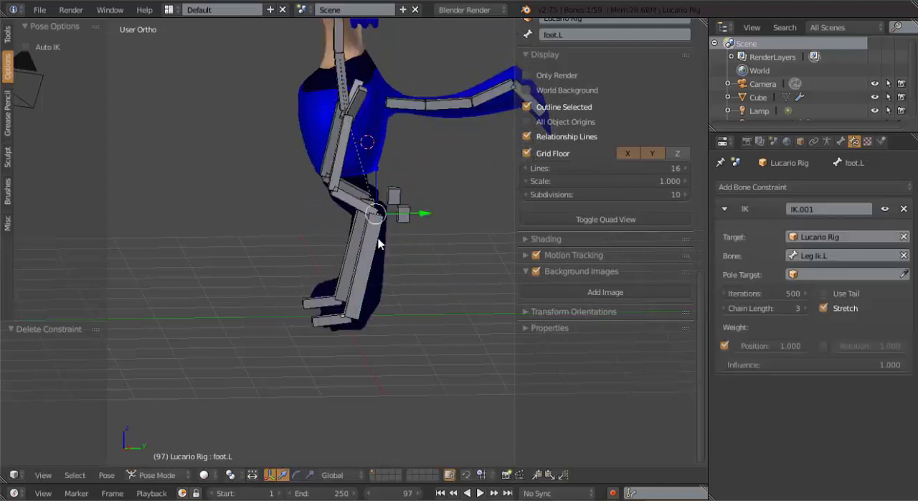
{"action": "left_click", "coordinate": [723, 309]}
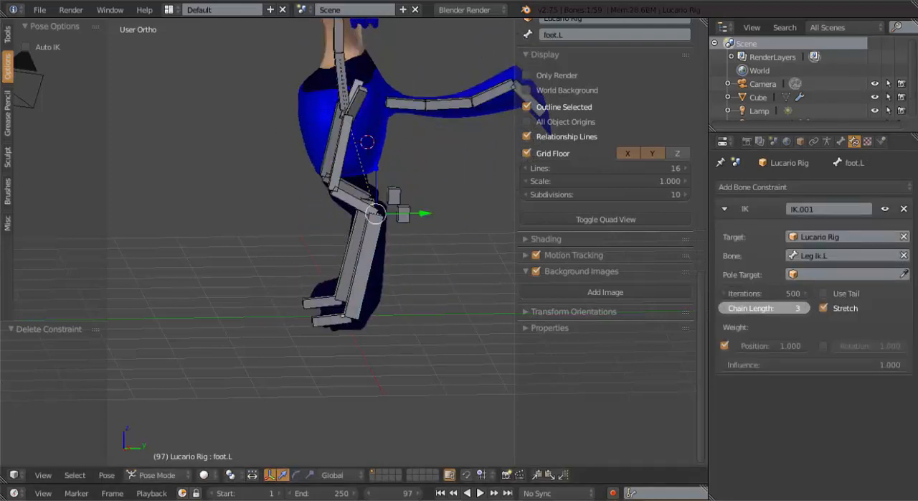
{"action": "right_click", "coordinate": [371, 261]}
{"action": "key", "text": "g"}
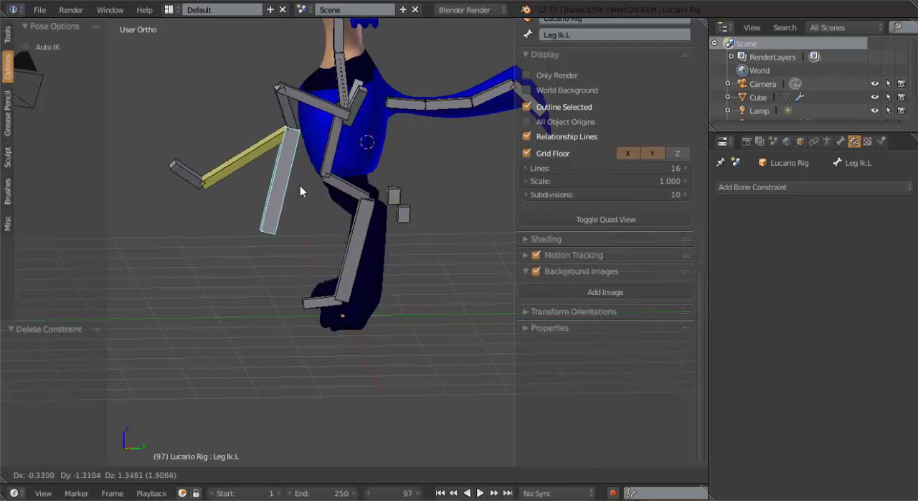
{"action": "right_click", "coordinate": [348, 255]}
In wireframe shading, add a Copy Rotation constraint to foot.L with Leg Ik.L as its target
{"action": "scroll", "coordinate": [362, 258], "scroll_direction": "up", "scroll_amount": 2}
{"action": "middle_click_drag", "start_coordinate": [362, 259], "coordinate": [419, 281]}
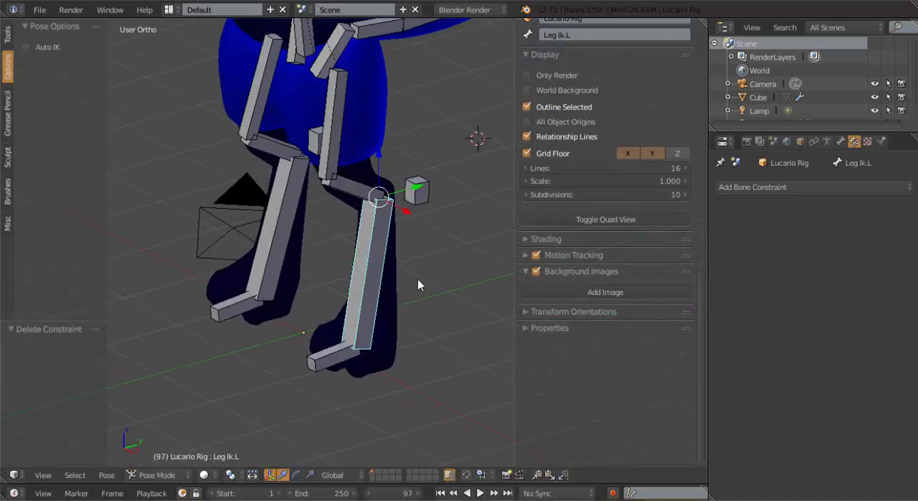
{"action": "scroll", "coordinate": [413, 279], "scroll_direction": "up", "scroll_amount": 3}
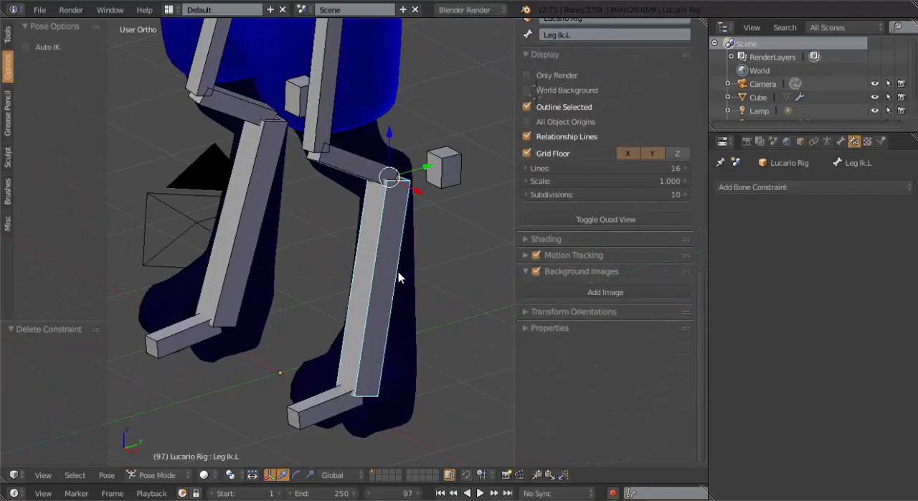
{"action": "scroll", "coordinate": [391, 272], "scroll_direction": "up", "scroll_amount": 2}
{"action": "middle_click_drag", "start_coordinate": [379, 265], "coordinate": [449, 251]}
{"action": "key", "text": "z"}
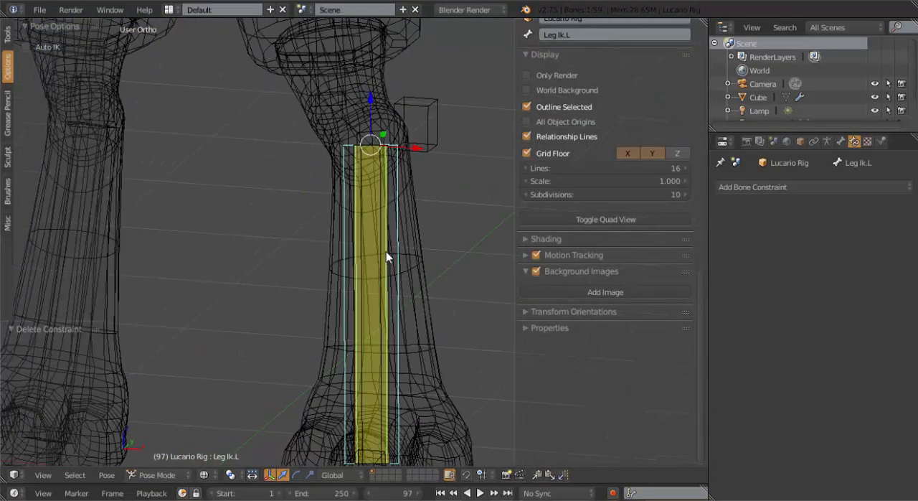
{"action": "right_click", "coordinate": [384, 237], "text": "shift"}
{"action": "key", "text": "shift+ctrl+c"}
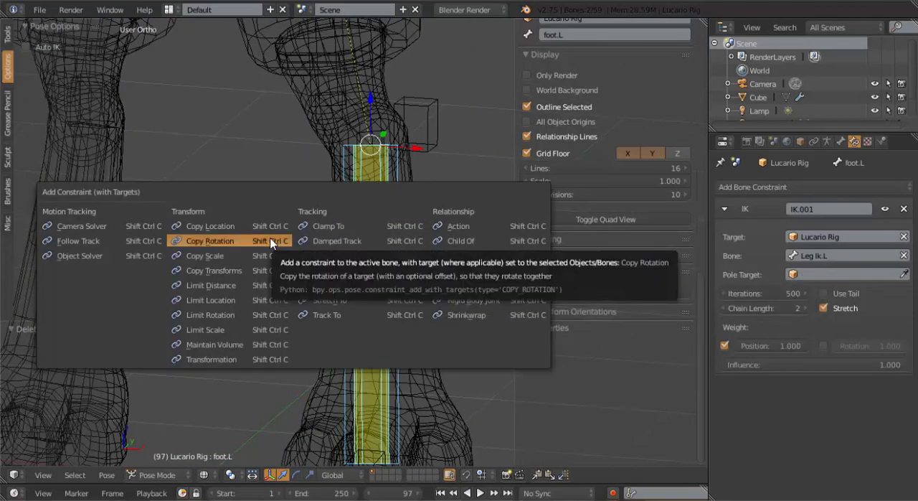
{"action": "left_click", "coordinate": [262, 241]}
Try moving Leg Ik.L in the right side view and return the viewport to solid shading
{"action": "scroll", "coordinate": [405, 258], "scroll_direction": "down", "scroll_amount": 2}
{"action": "middle_click_drag", "start_coordinate": [403, 258], "coordinate": [355, 256]}
{"action": "right_click", "coordinate": [398, 236]}
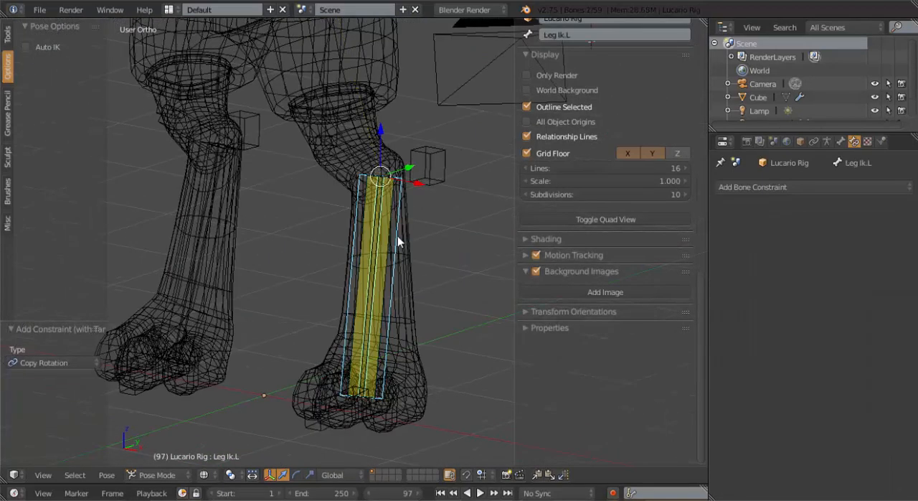
{"action": "key", "text": "KP_3"}
{"action": "key", "text": "g"}
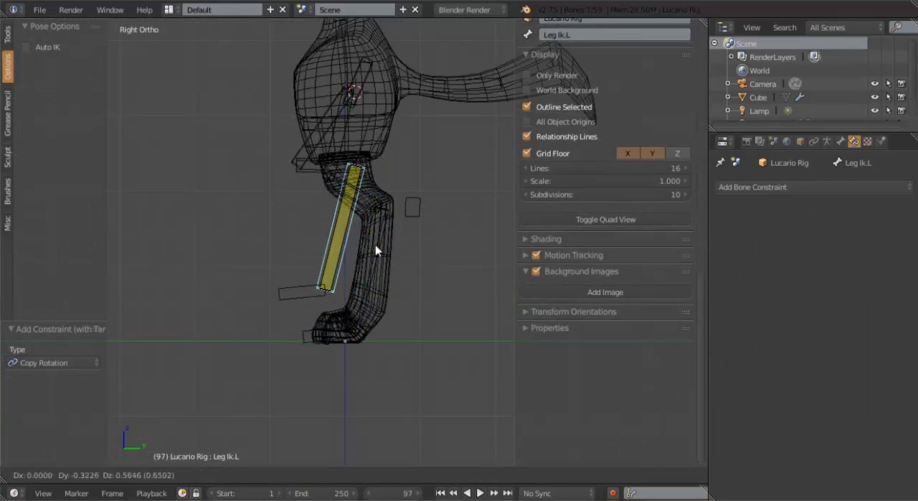
{"action": "left_click", "coordinate": [375, 243]}
{"action": "key", "text": "z"}
Test the left leg by moving and rotating Leg Ik.L in side view, and clear the bone's pose location
{"action": "key", "text": "g"}
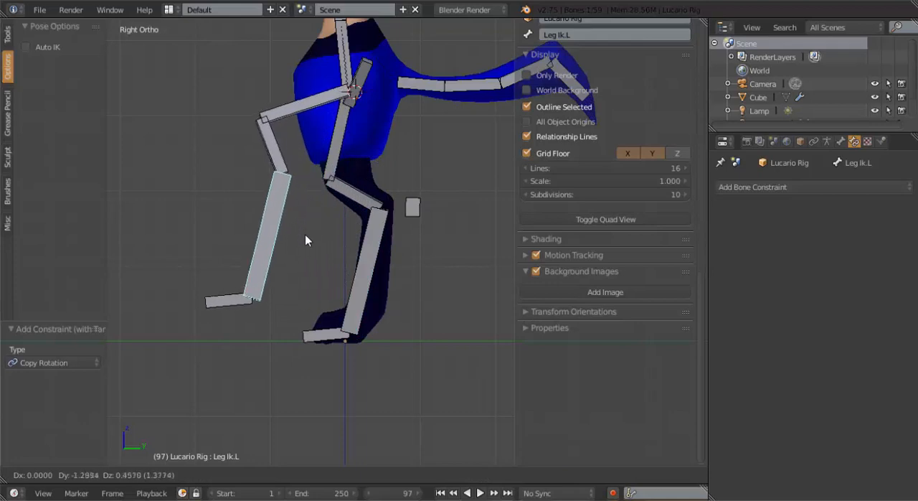
{"action": "left_click", "coordinate": [352, 215]}
{"action": "key", "text": "r"}
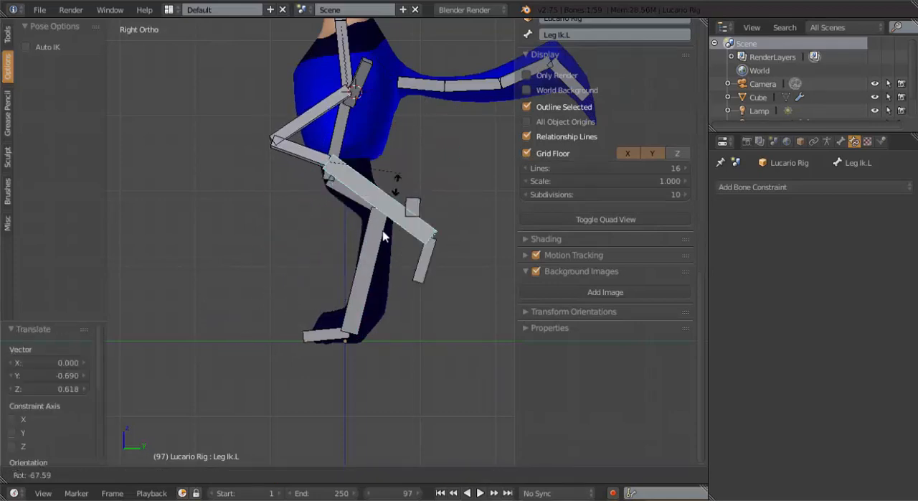
{"action": "key", "text": "Escape"}
{"action": "key", "text": "g"}
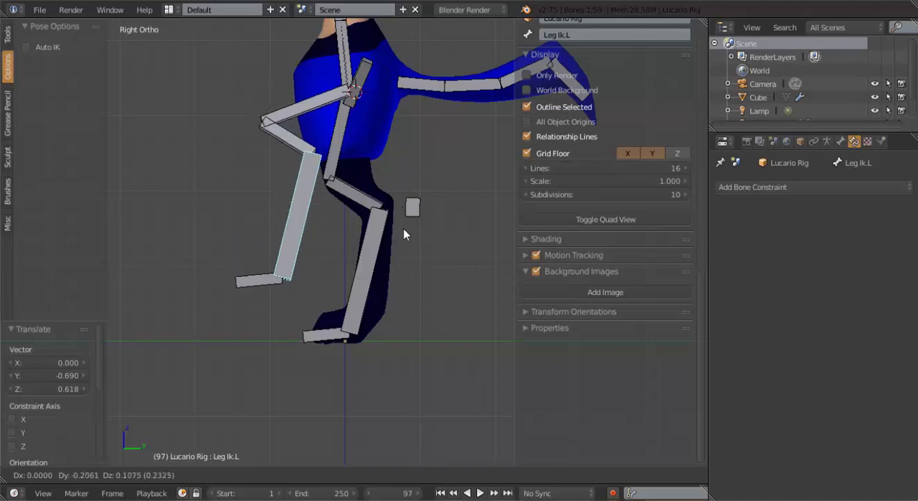
{"action": "left_click", "coordinate": [303, 217]}
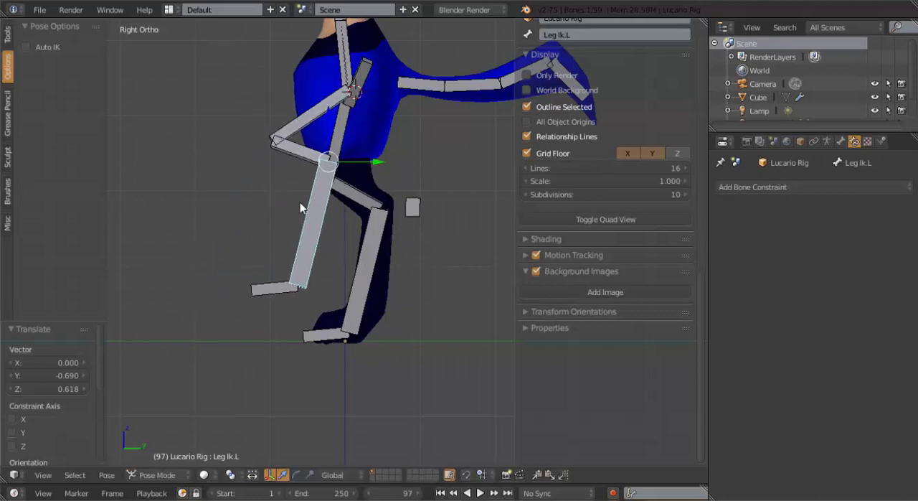
{"action": "key", "text": "alt+g"}
Set the pole target of foot.L's IK constraint to Lucario Rig with the bone Knee Bone Two.L
{"action": "middle_click_drag", "start_coordinate": [244, 199], "coordinate": [382, 187]}
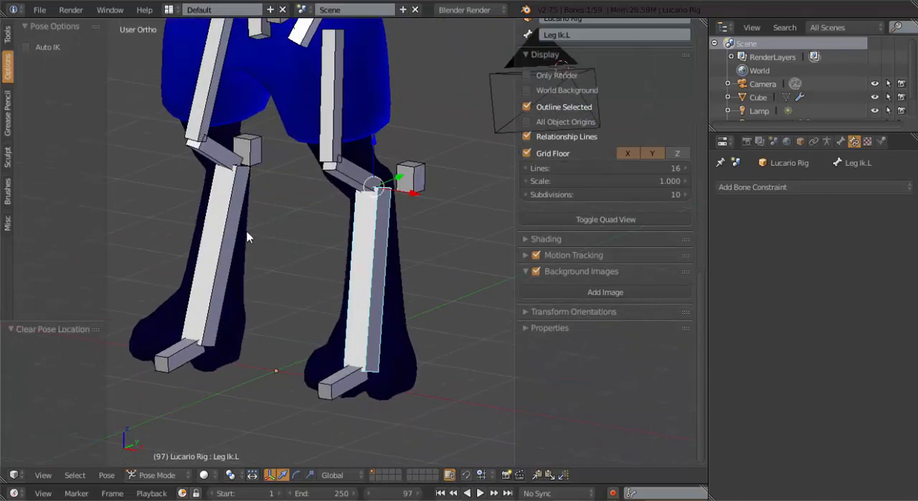
{"action": "middle_click_drag", "start_coordinate": [278, 245], "coordinate": [334, 112], "text": "shift"}
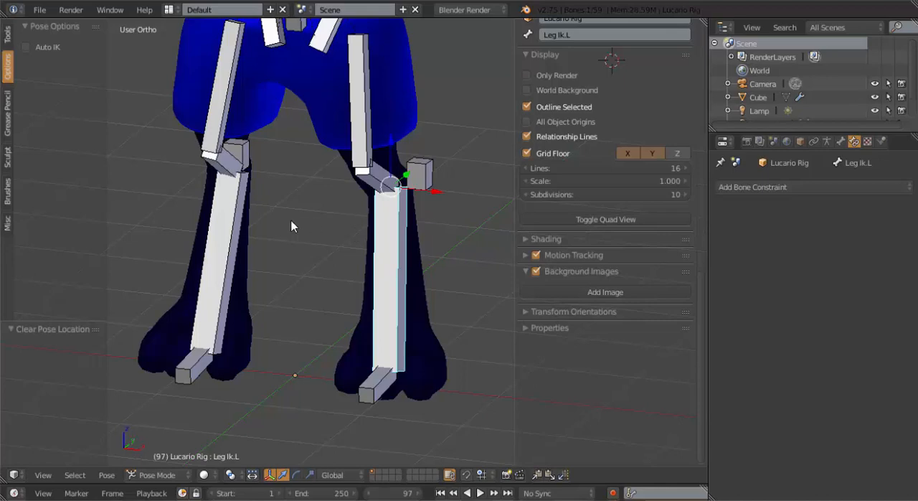
{"action": "middle_click_drag", "start_coordinate": [362, 191], "coordinate": [353, 219]}
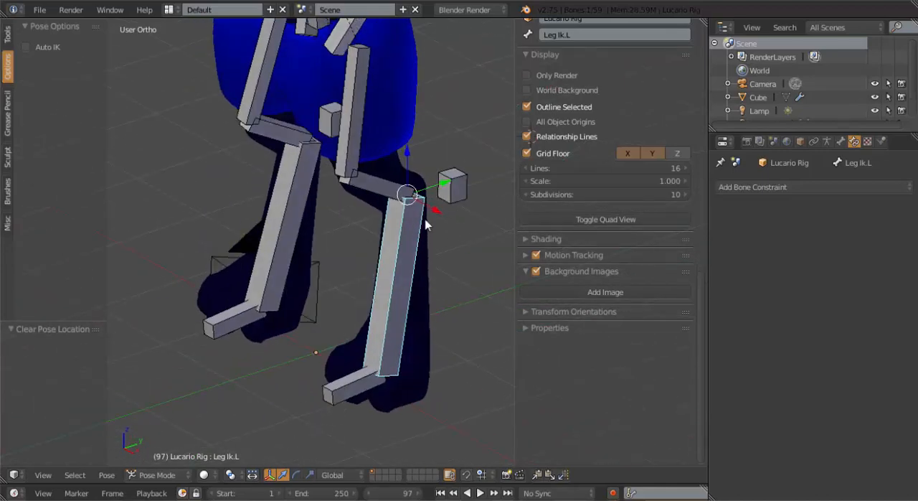
{"action": "right_click", "coordinate": [454, 183]}
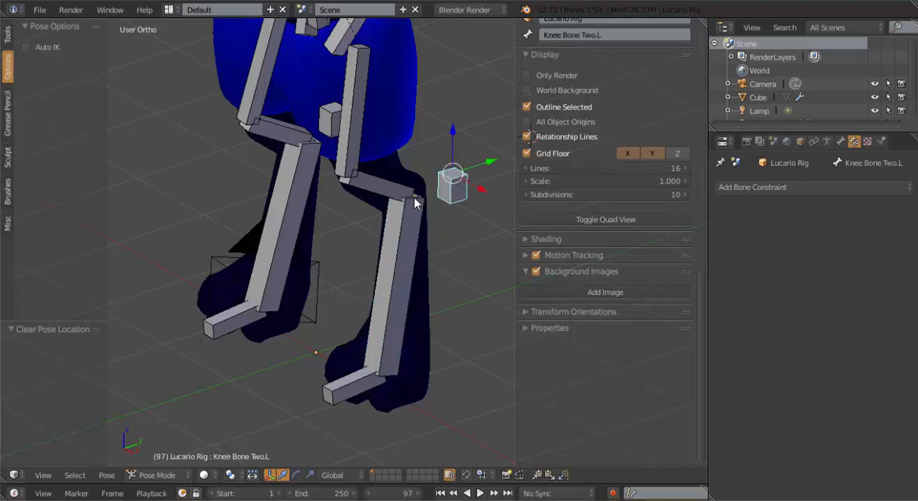
{"action": "right_click", "coordinate": [414, 214]}
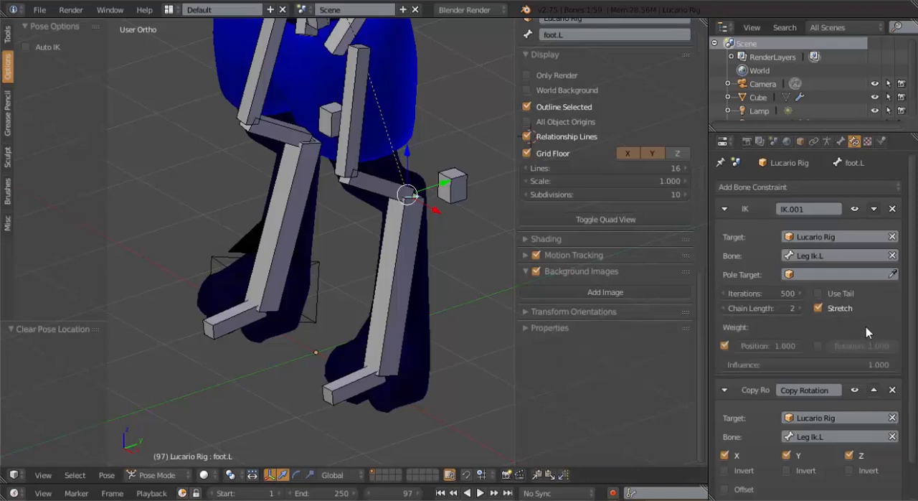
{"action": "scroll", "coordinate": [866, 332], "scroll_direction": "down", "scroll_amount": 2}
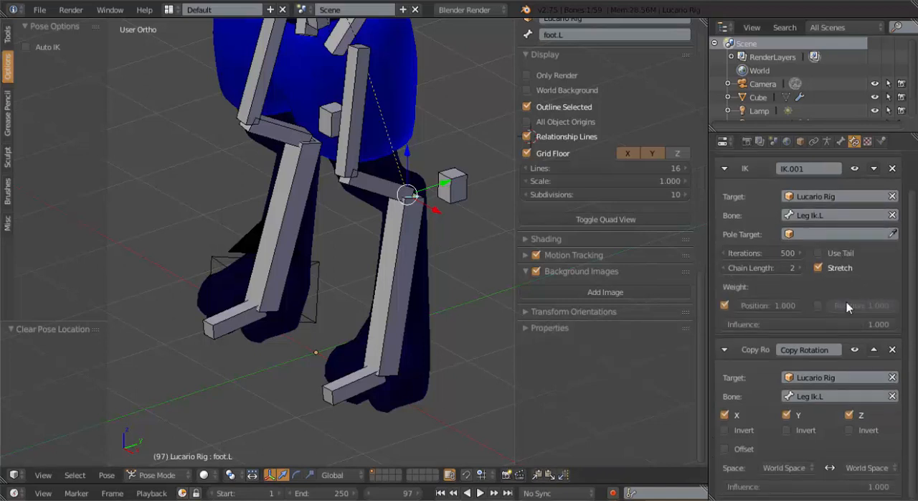
{"action": "scroll", "coordinate": [846, 301], "scroll_direction": "up", "scroll_amount": 2}
{"action": "left_click", "coordinate": [800, 274]}
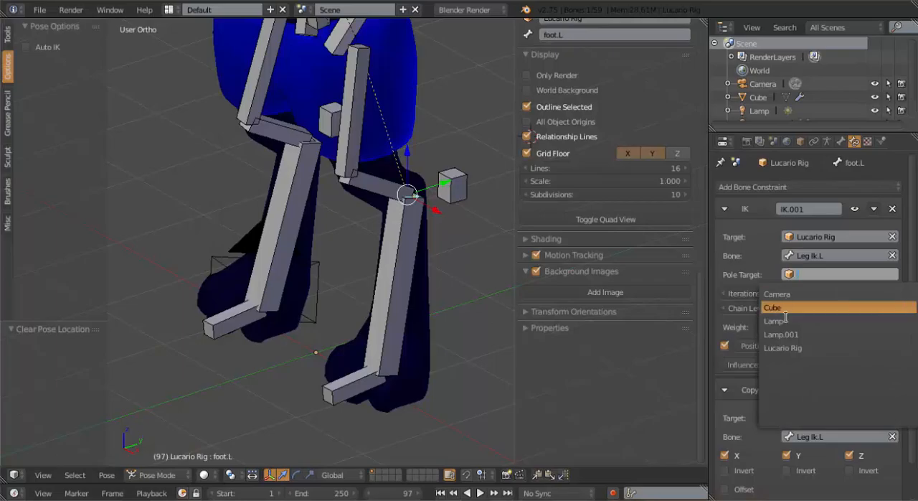
{"action": "left_click", "coordinate": [789, 345]}
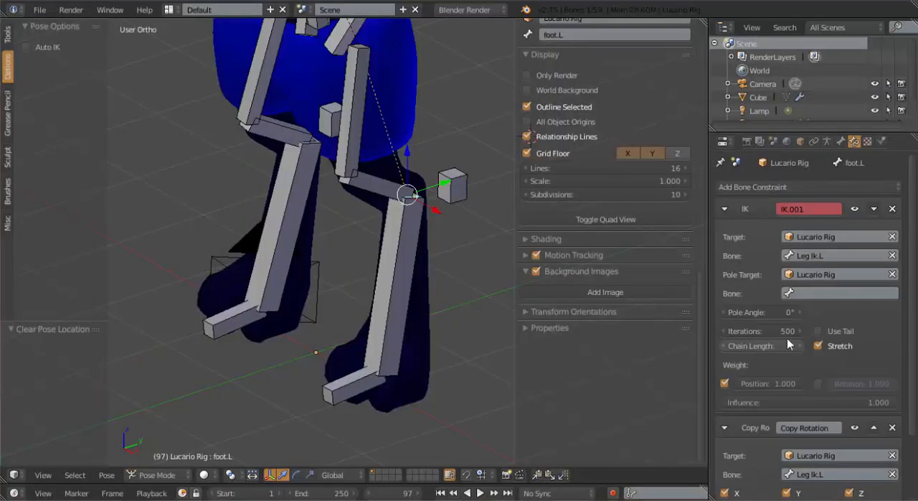
{"action": "left_click", "coordinate": [804, 294]}
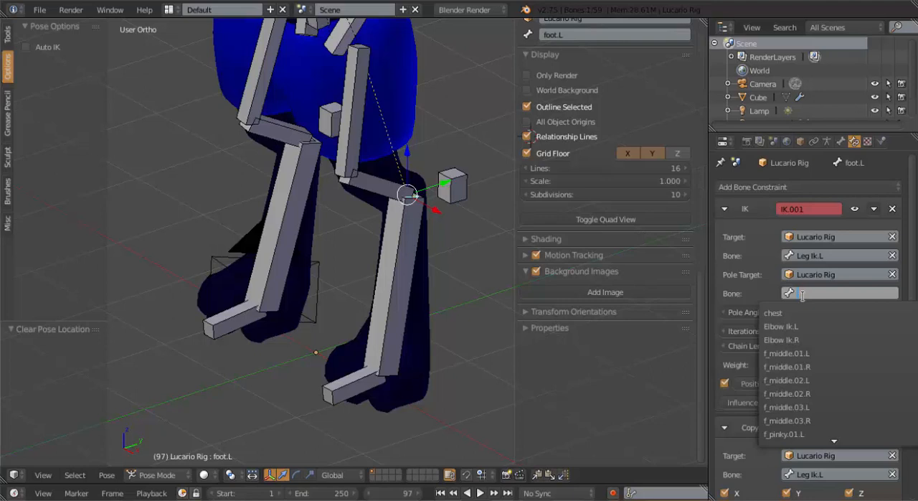
{"action": "type", "text": "kn"}
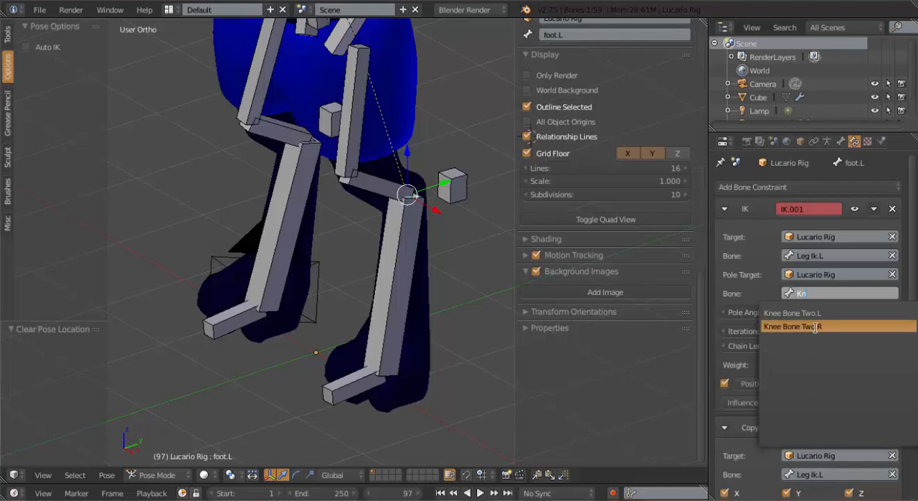
{"action": "left_click", "coordinate": [798, 313]}
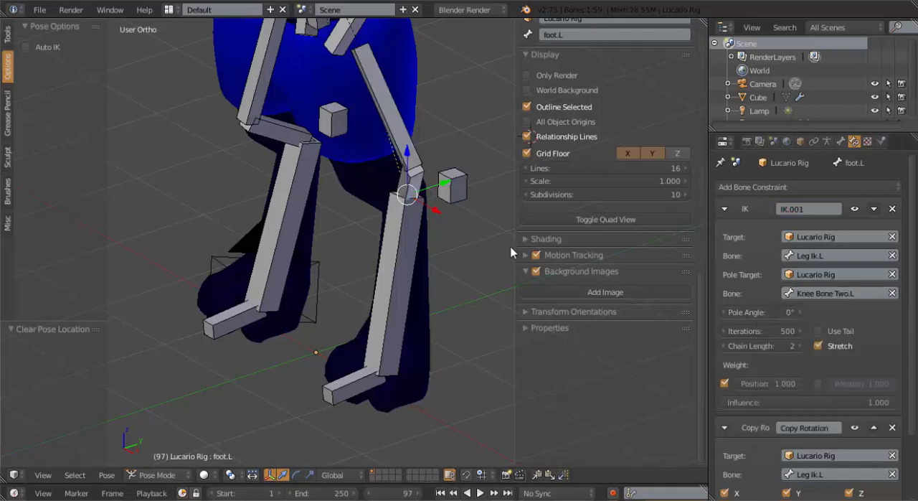
Set the pole angle of foot.L's IK constraint to 80° to straighten the left knee
{"action": "middle_click_drag", "start_coordinate": [496, 243], "coordinate": [599, 237]}
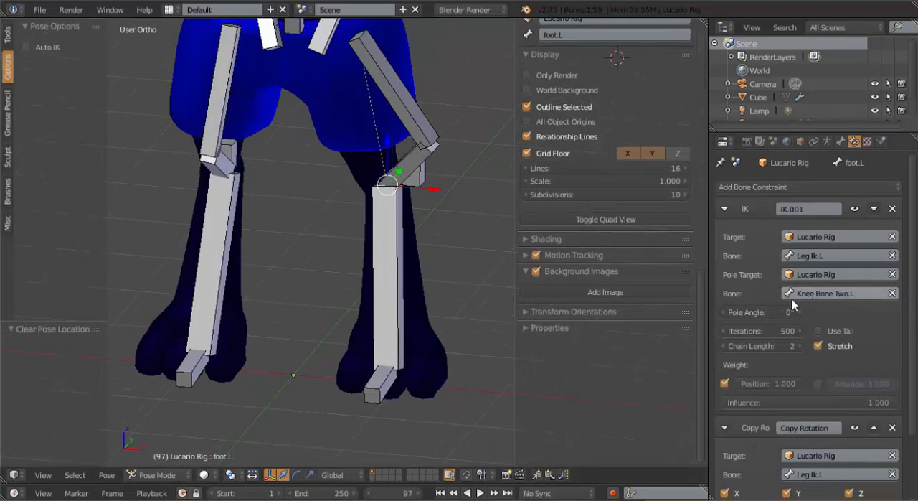
{"action": "left_click_drag", "start_coordinate": [761, 312], "coordinate": [815, 312]}
{"action": "key", "text": "KP_1"}
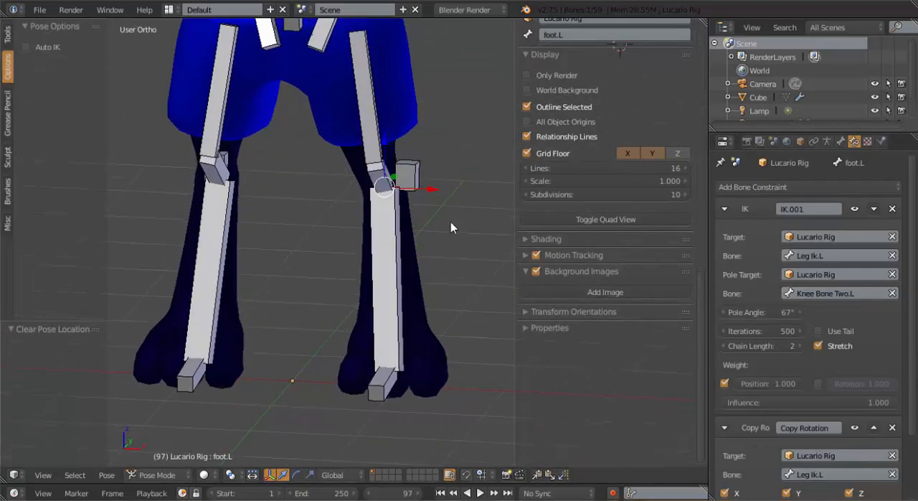
{"action": "left_click", "coordinate": [770, 311]}
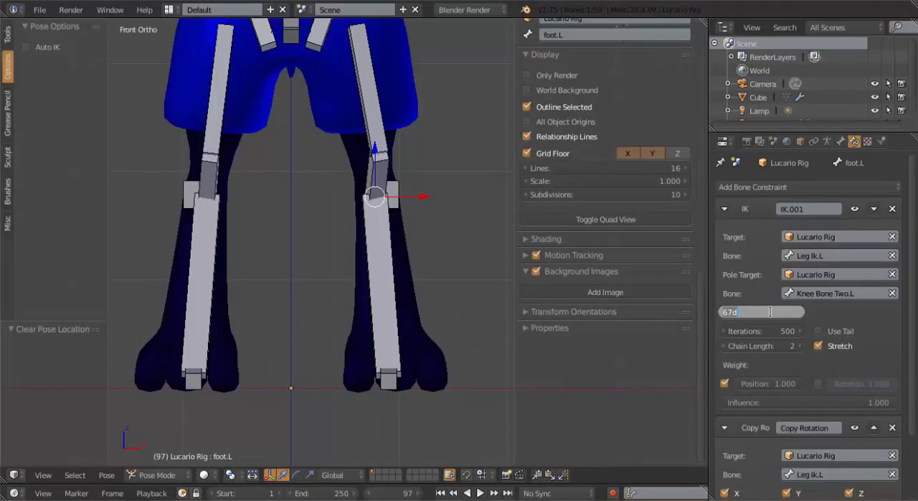
{"action": "left_click", "coordinate": [840, 358]}
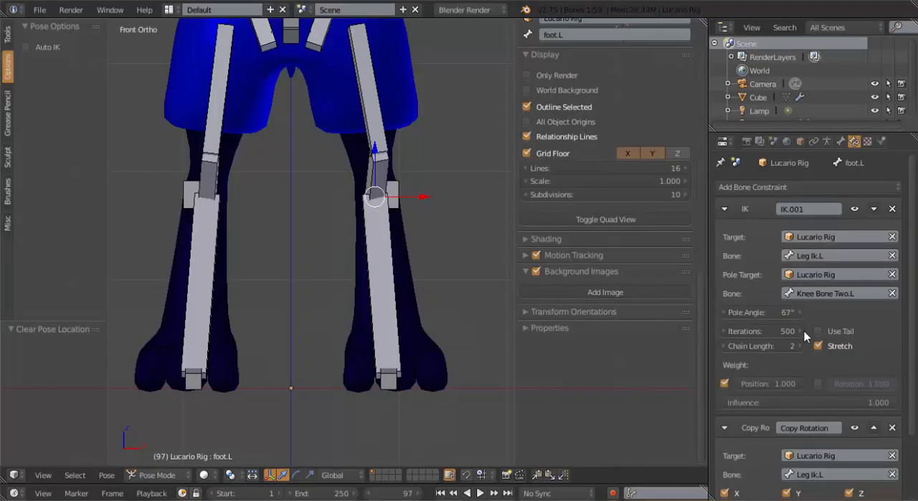
{"action": "left_click", "coordinate": [775, 315]}
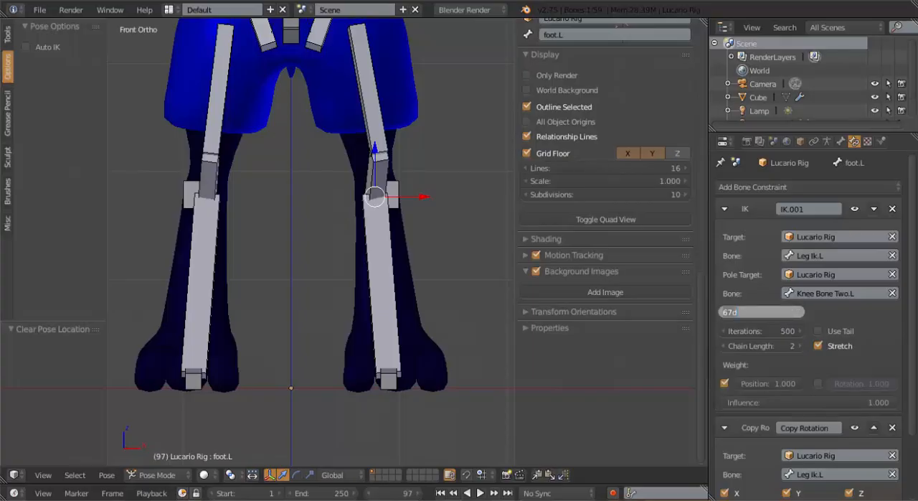
{"action": "type", "text": "80d"}
{"action": "key", "text": "Return"}
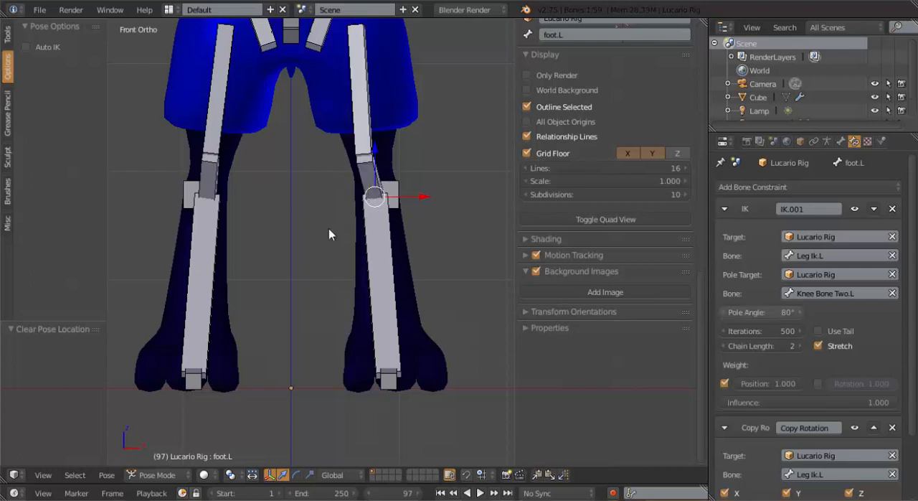
Test the left leg by moving Leg Ik.L up and forward in the right side view
{"action": "middle_click_drag", "start_coordinate": [424, 204], "coordinate": [365, 229]}
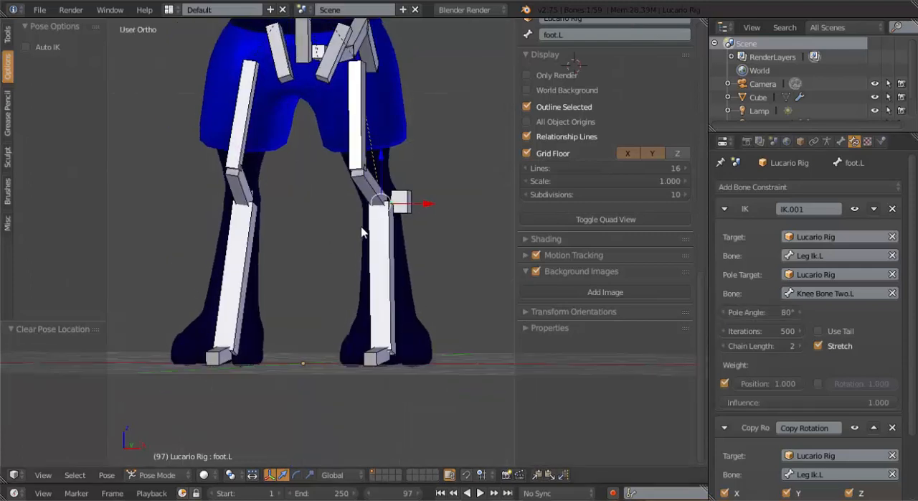
{"action": "right_click", "coordinate": [374, 285]}
{"action": "key", "text": "KP_3"}
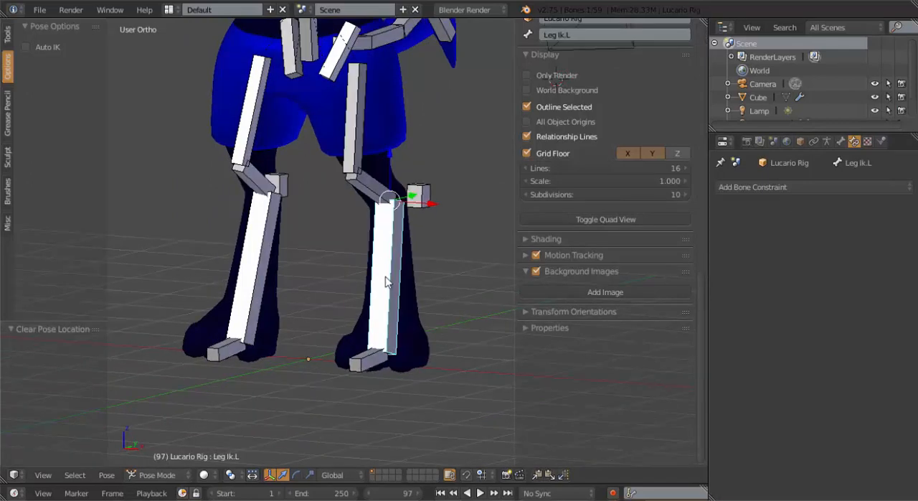
{"action": "key", "text": "g"}
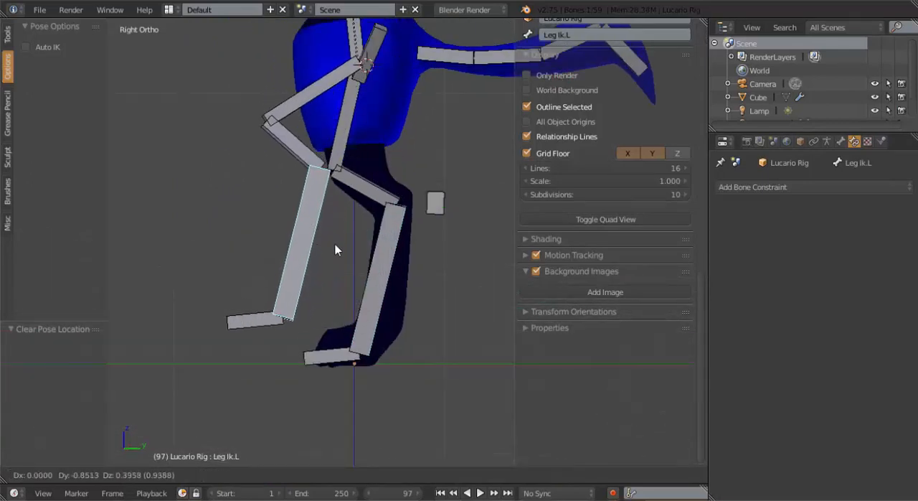
{"action": "left_click", "coordinate": [333, 218]}
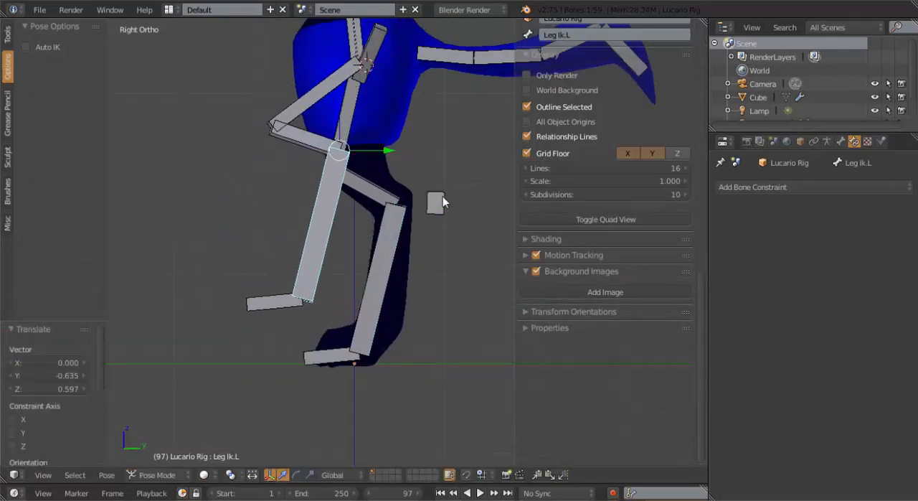
Try moving Knee Bone Two.L to check the knee's response, cancel the move, and clear Leg Ik.L's pose location
{"action": "right_click", "coordinate": [331, 232]}
{"action": "middle_click_drag", "start_coordinate": [331, 232], "coordinate": [454, 232]}
{"action": "key", "text": "g"}
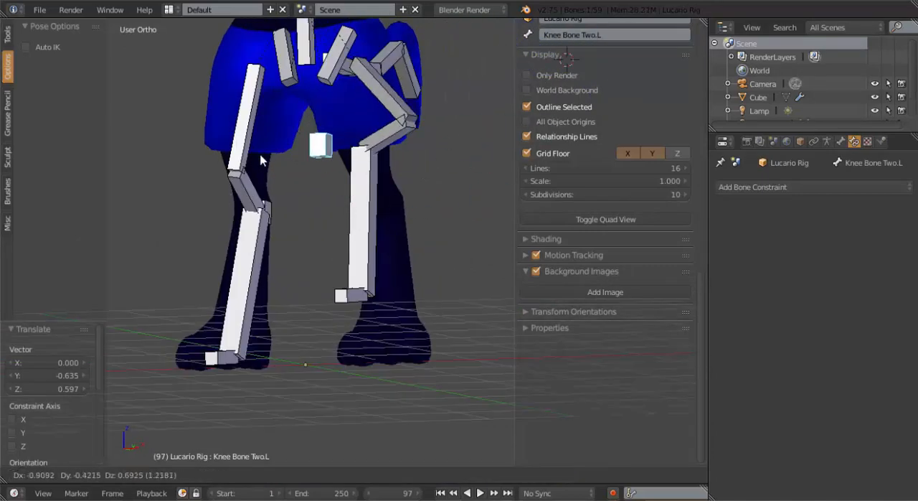
{"action": "right_click", "coordinate": [366, 165]}
{"action": "middle_click_drag", "start_coordinate": [400, 165], "coordinate": [229, 13]}
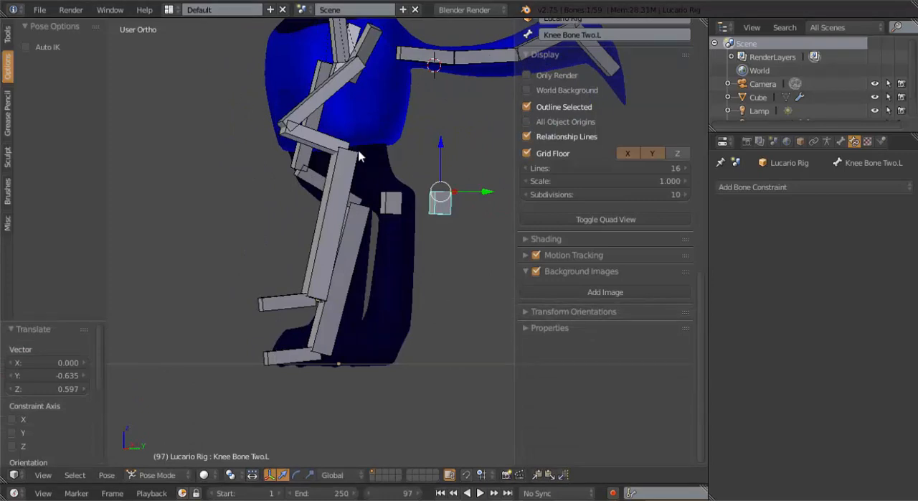
{"action": "key", "text": "KP_3"}
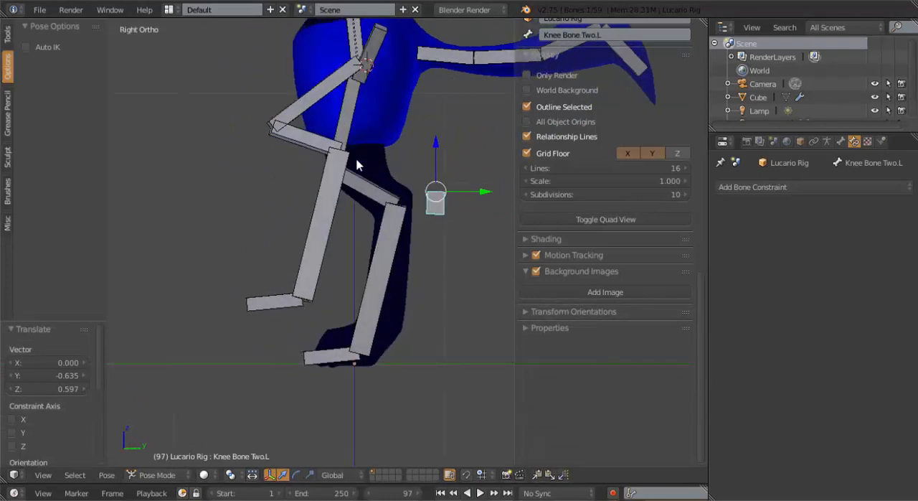
{"action": "right_click", "coordinate": [335, 218]}
{"action": "key", "text": "alt+g"}
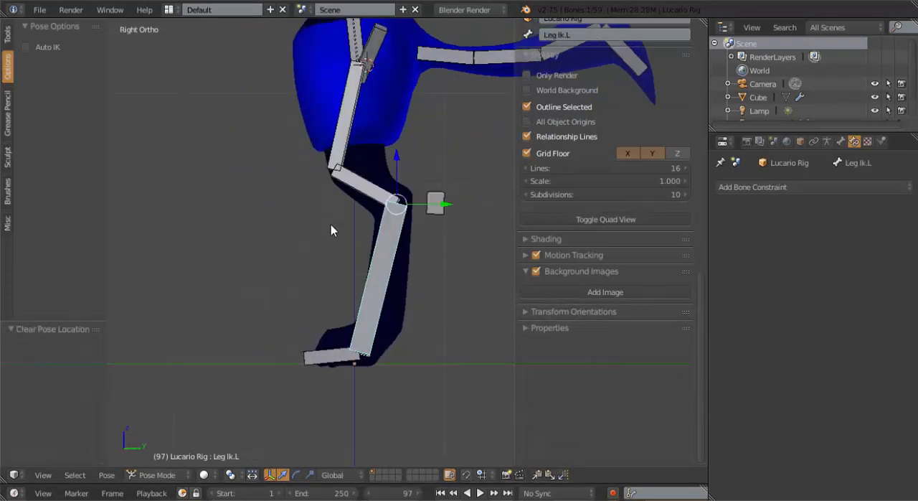
In the armature's Edit Mode, rename the left knee control bone Knee Bone Two.L as Knee Bone.L
{"action": "middle_click_drag", "start_coordinate": [330, 225], "coordinate": [395, 261]}
{"action": "key", "text": "Tab"}
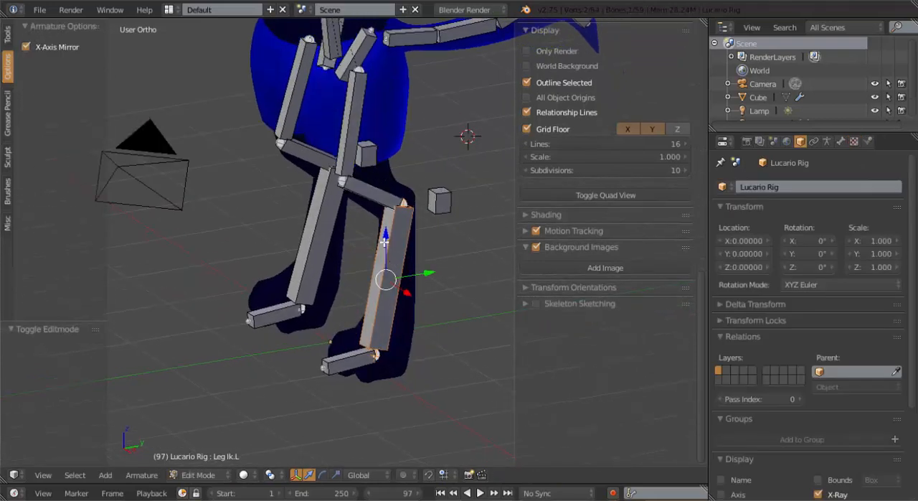
{"action": "right_click", "coordinate": [439, 212]}
{"action": "right_click", "coordinate": [439, 201]}
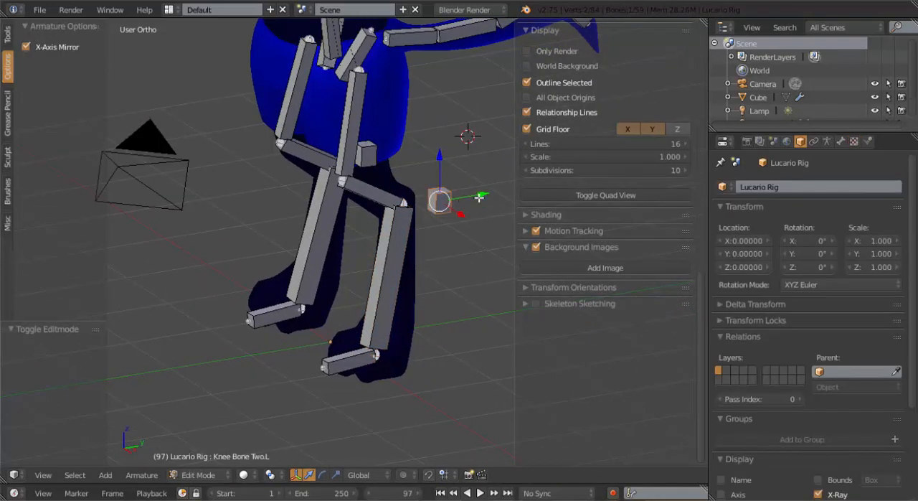
{"action": "scroll", "coordinate": [428, 202], "scroll_direction": "up", "scroll_amount": 1}
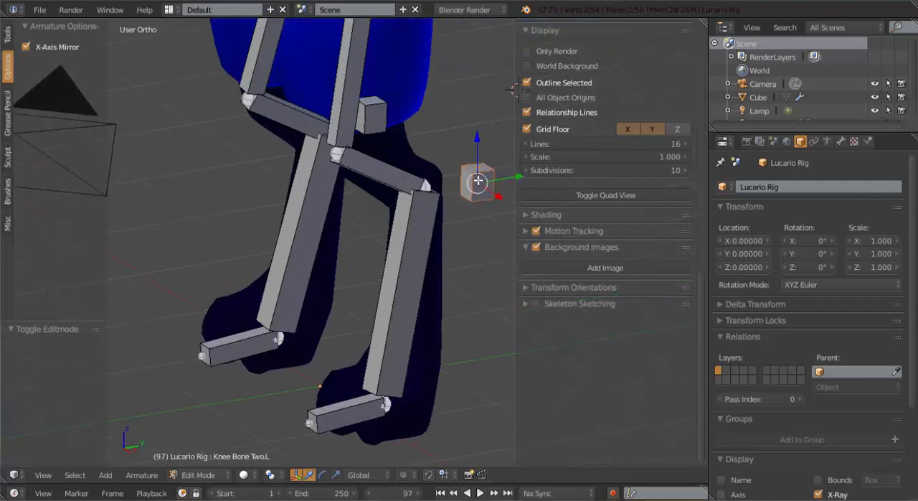
{"action": "middle_click_drag", "start_coordinate": [478, 179], "coordinate": [399, 190], "text": "shift"}
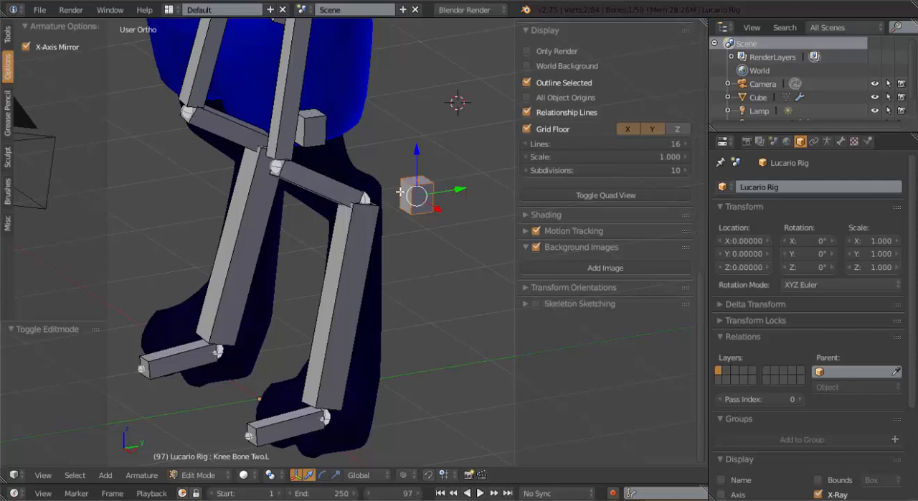
{"action": "left_click", "coordinate": [841, 140]}
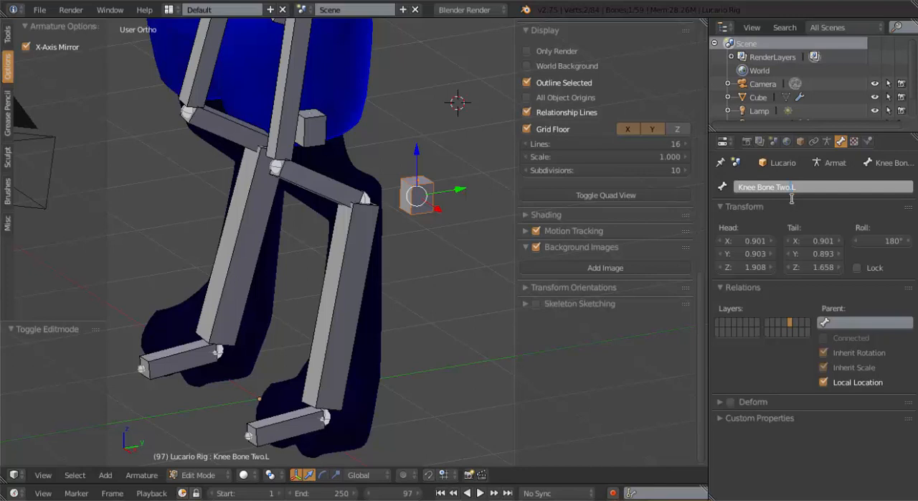
{"action": "left_click", "coordinate": [792, 198]}
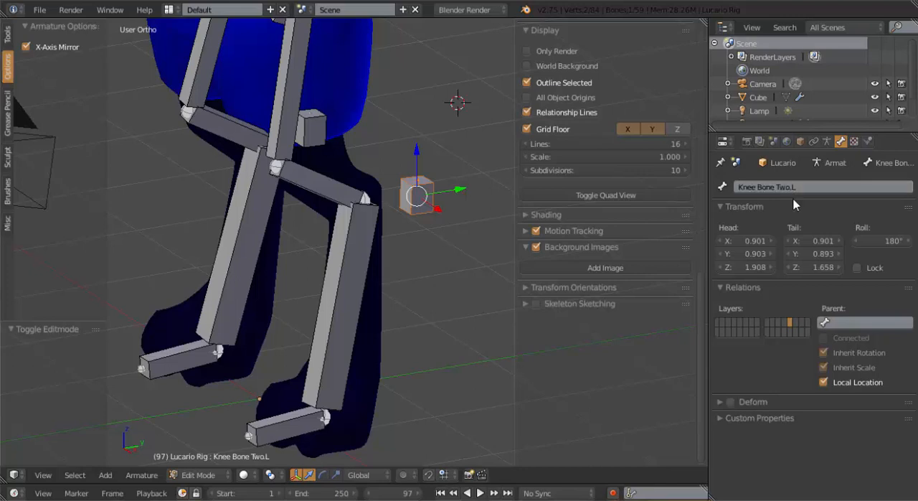
{"action": "left_click", "coordinate": [790, 189]}
{"action": "left_click", "coordinate": [791, 188]}
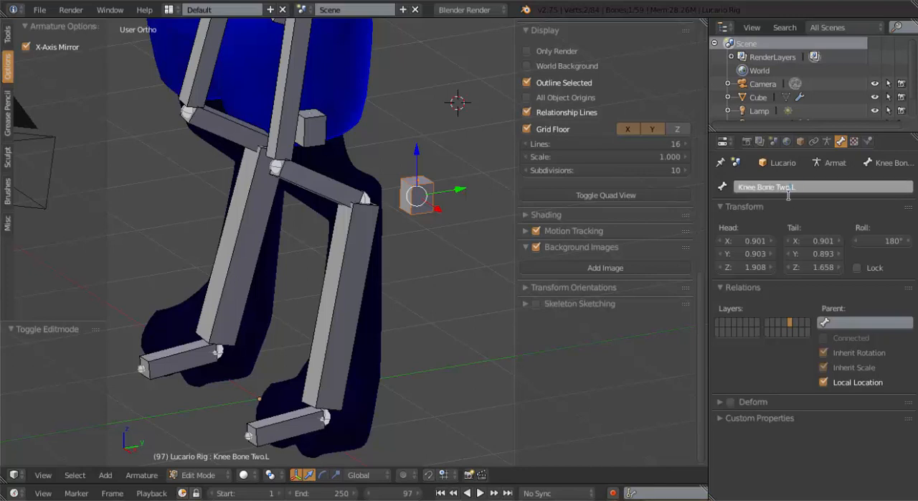
{"action": "type", "text": "\\"}
{"action": "key", "text": "BackSpace"}
{"action": "key", "text": "BackSpace"}
{"action": "key", "text": "BackSpace"}
{"action": "key", "text": "Return"}
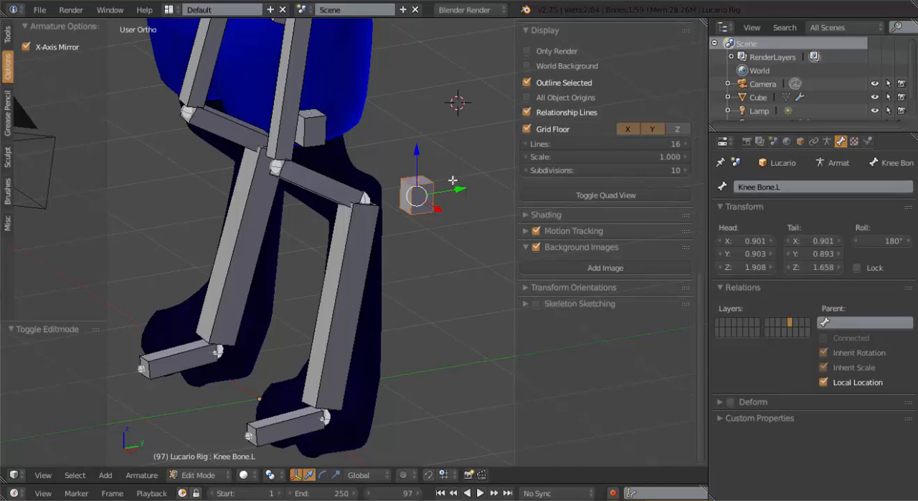
Rename the right knee control bone Knee Bone Two.R as Knee Bone.R
{"action": "middle_click_drag", "start_coordinate": [310, 147], "coordinate": [296, 149]}
{"action": "right_click", "coordinate": [335, 133]}
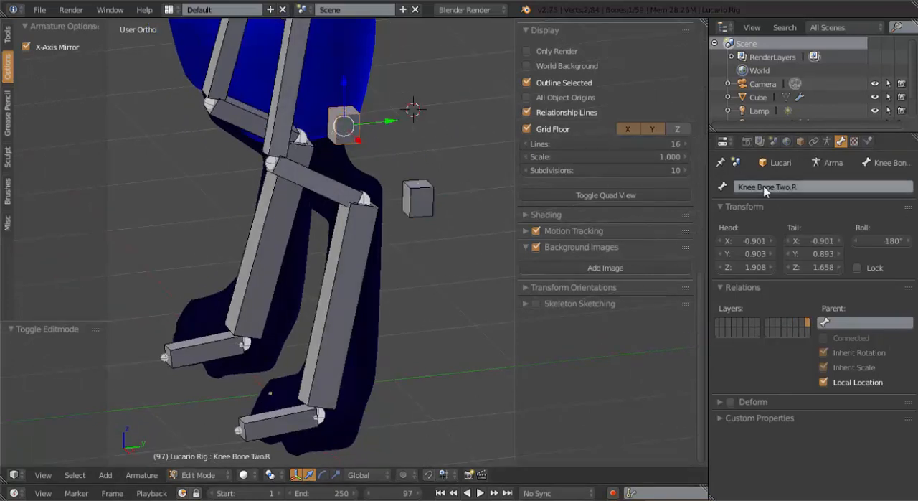
{"action": "type", "text": "Knee Bone.L"}
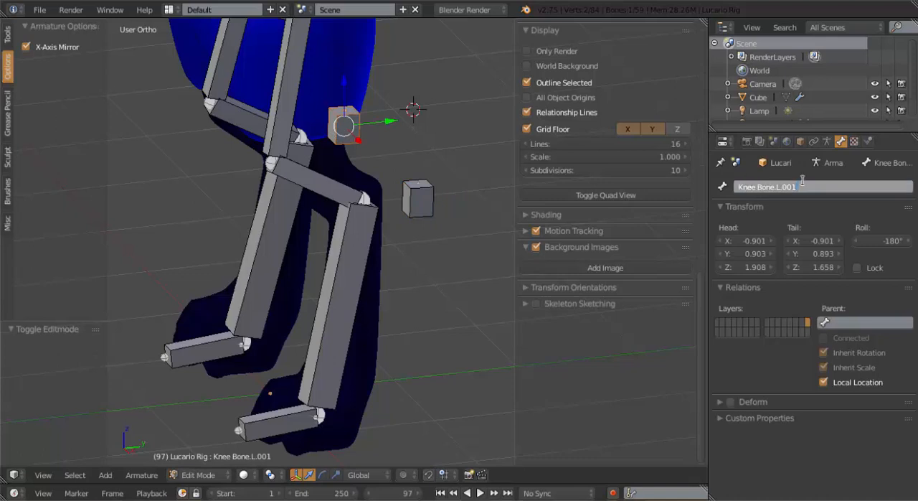
{"action": "type", "text": "R"}
{"action": "key", "text": "Return"}
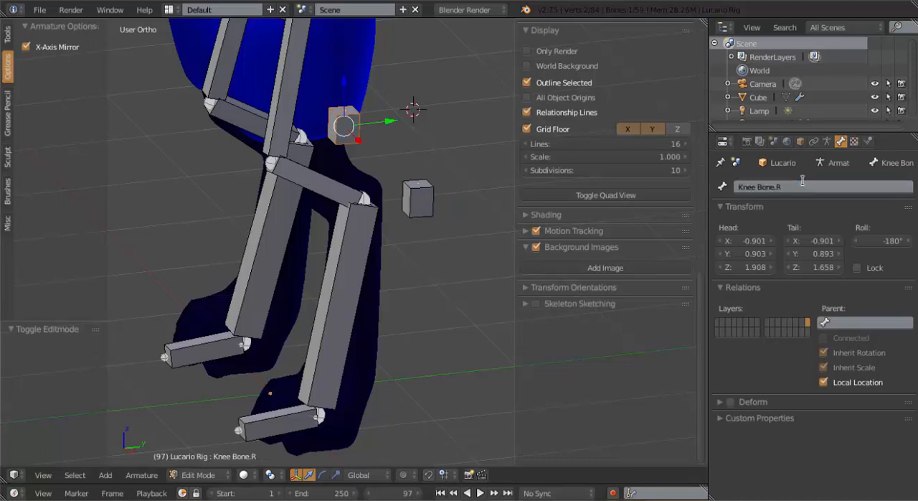
In Pose Mode, add an Inverse Kinematics constraint to foot.R targeting Leg Ik.R, with chain length 2 and Use Tail off
{"action": "scroll", "coordinate": [189, 215], "scroll_direction": "down", "scroll_amount": 5}
{"action": "middle_click_drag", "start_coordinate": [298, 226], "coordinate": [368, 226]}
{"action": "key", "text": "Tab"}
{"action": "scroll", "coordinate": [364, 220], "scroll_direction": "up", "scroll_amount": 3}
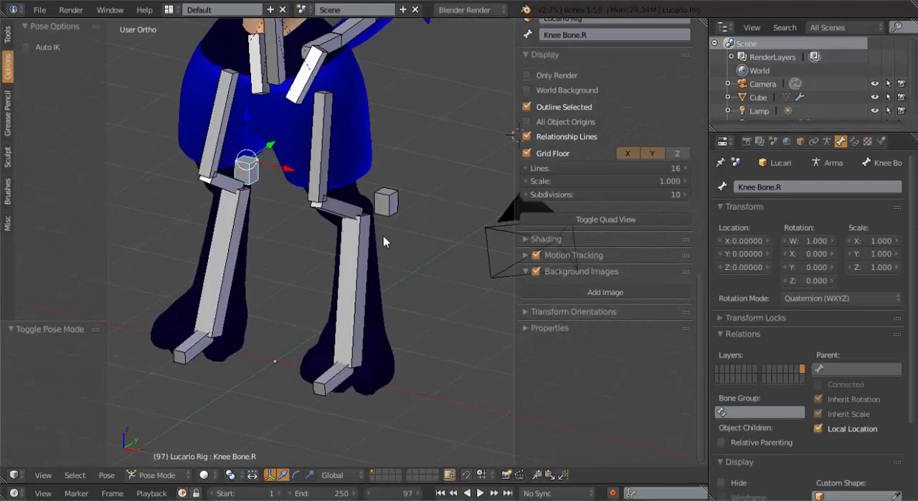
{"action": "middle_click_drag", "start_coordinate": [239, 217], "coordinate": [289, 260]}
{"action": "right_click", "coordinate": [277, 255]}
{"action": "right_click", "coordinate": [274, 251], "text": "shift"}
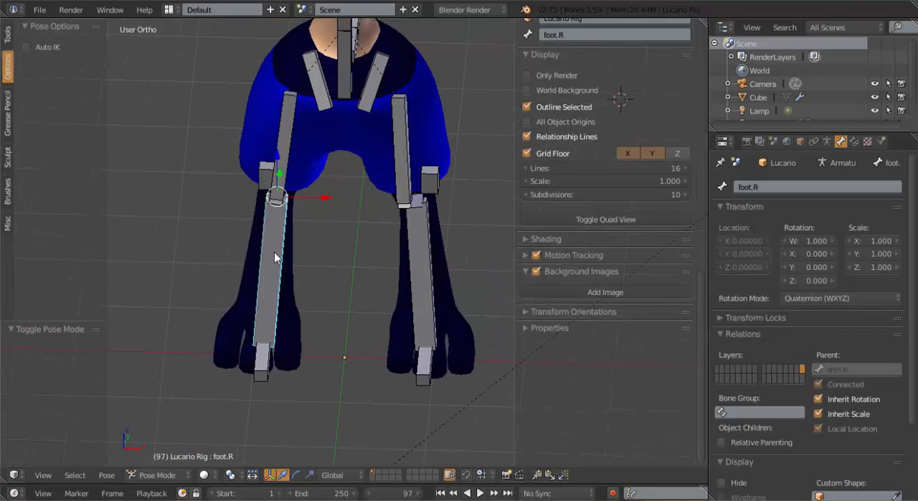
{"action": "key", "text": "ctrl+shift+c"}
{"action": "left_click", "coordinate": [343, 268]}
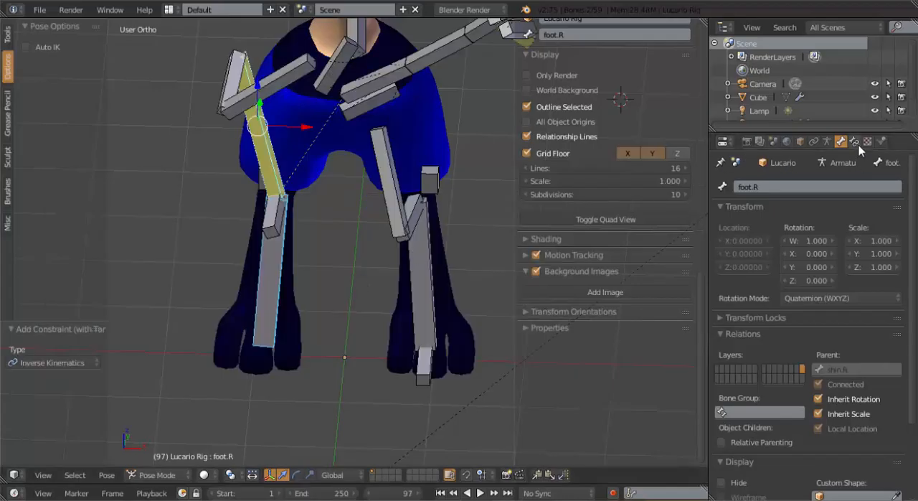
{"action": "left_click", "coordinate": [858, 144]}
{"action": "left_click", "coordinate": [823, 293]}
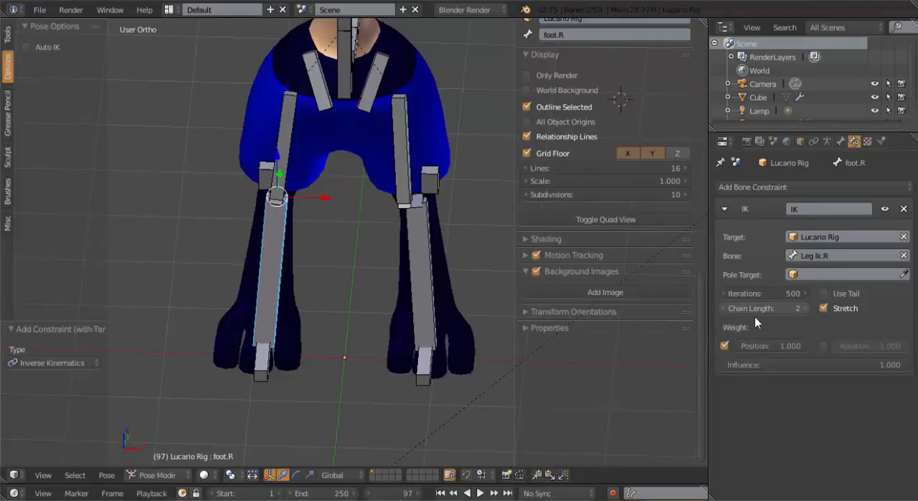
Set the pole target of foot.R's IK constraint to Lucario Rig with the bone Knee Bone.R
{"action": "left_click", "coordinate": [794, 275]}
{"action": "left_click", "coordinate": [782, 348]}
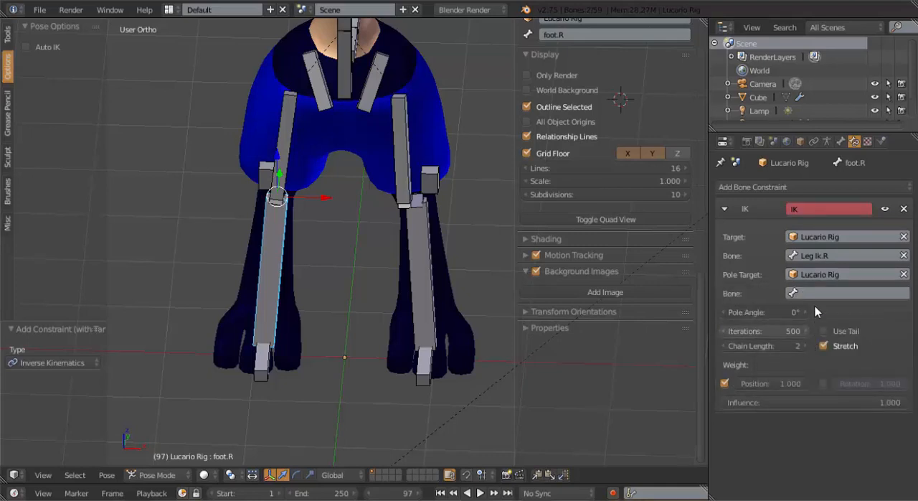
{"action": "left_click", "coordinate": [807, 292]}
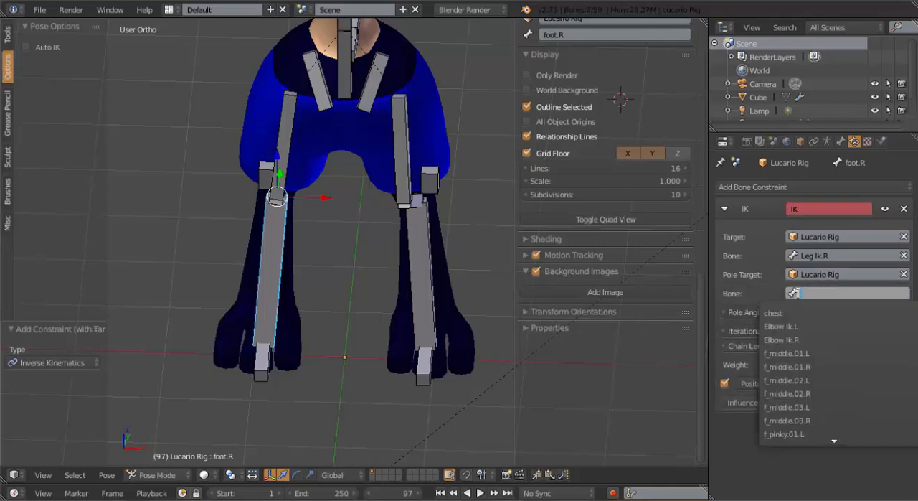
{"action": "type", "text": "Kne"}
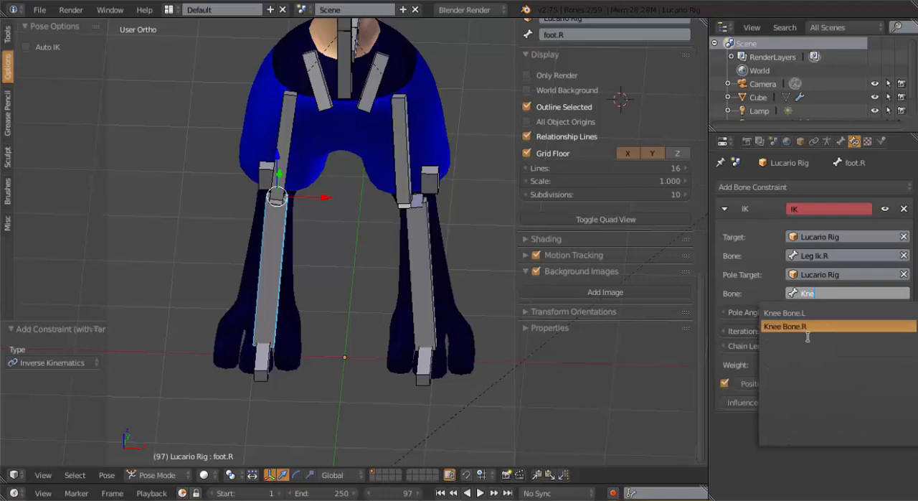
{"action": "left_click", "coordinate": [807, 331]}
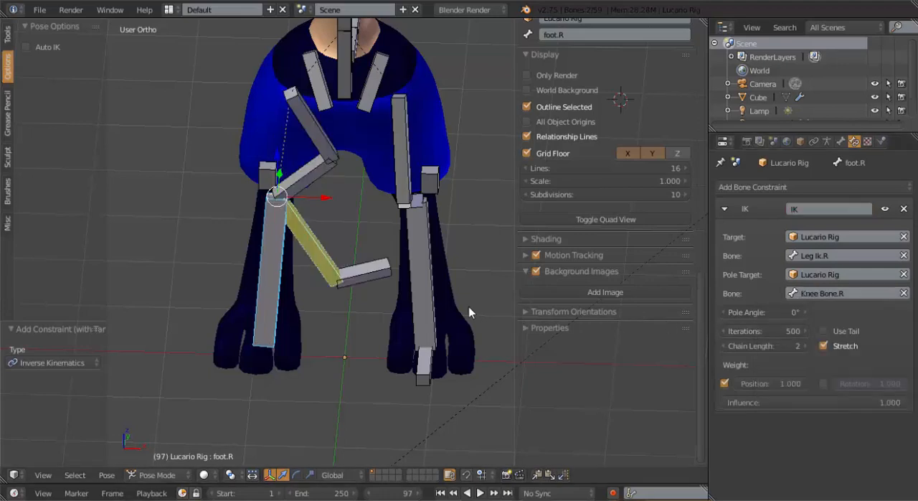
Set the pole angle of foot.R's IK constraint to 80°
{"action": "left_click", "coordinate": [779, 309]}
{"action": "type", "text": "80d"}
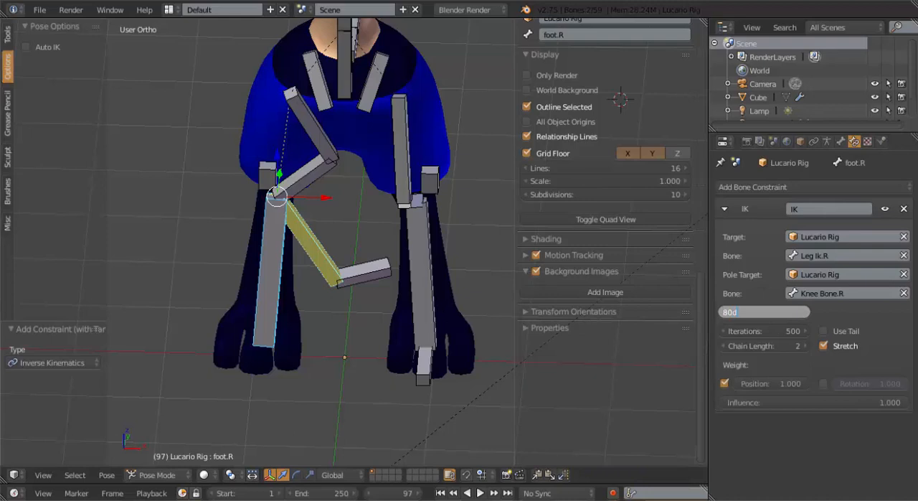
{"action": "key", "text": "Return"}
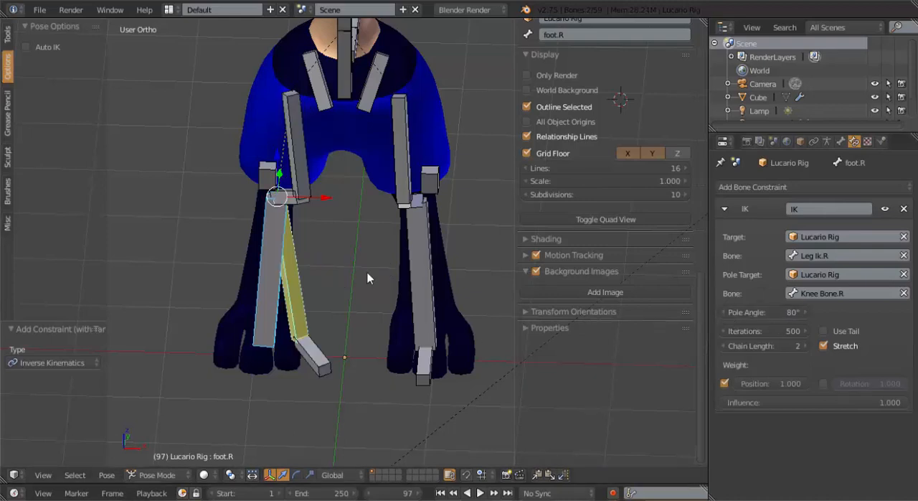
In the front view, adjust the pole angle of foot.R's IK constraint to 103° to straighten the right knee
{"action": "middle_click_drag", "start_coordinate": [271, 255], "coordinate": [250, 217]}
{"action": "key", "text": "KP_1"}
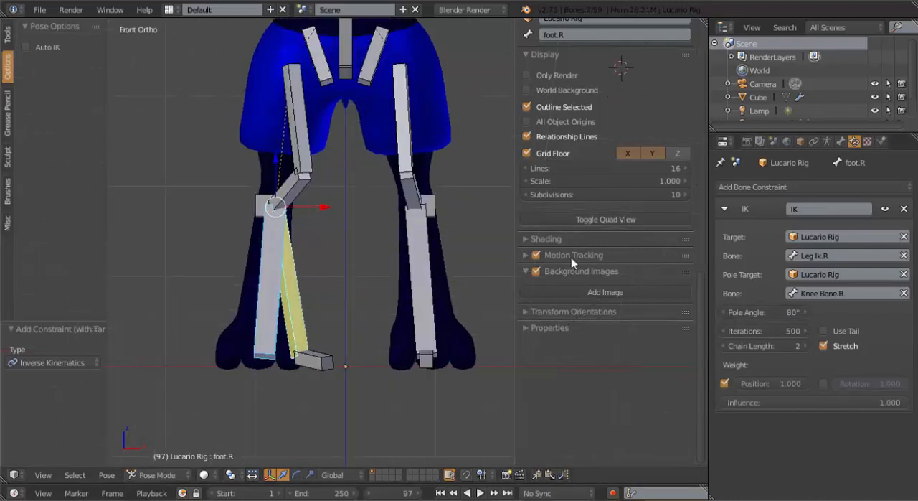
{"action": "left_click_drag", "start_coordinate": [781, 313], "coordinate": [818, 313]}
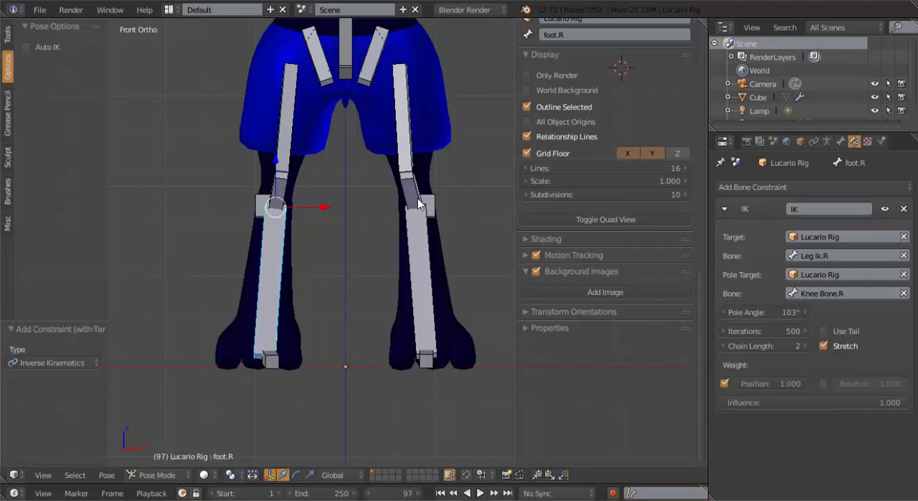
Adjust the pole angle of foot.L's IK constraint to 76° so the left knee mirrors the right one
{"action": "right_click", "coordinate": [421, 237]}
{"action": "right_click", "coordinate": [421, 237]}
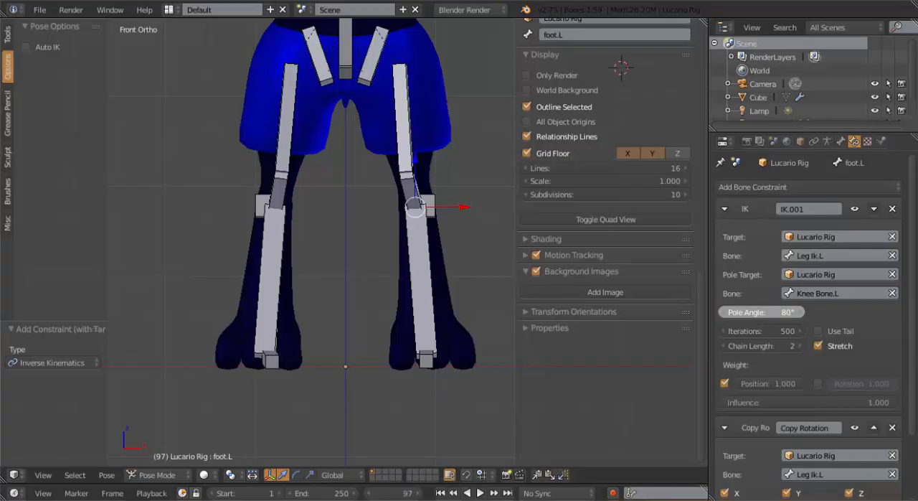
{"action": "left_click_drag", "start_coordinate": [761, 312], "coordinate": [756, 312]}
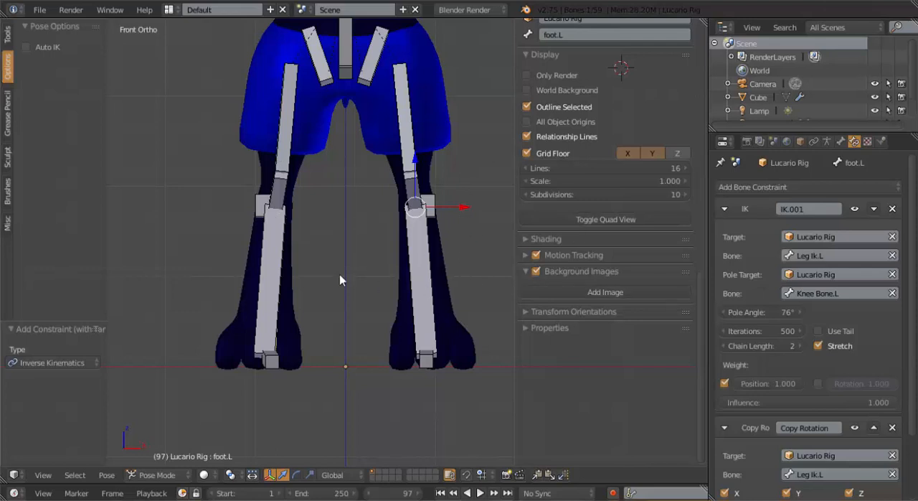
Select foot.R again and fine-tune its IK constraint's pole angle at 103°
{"action": "right_click", "coordinate": [278, 253]}
{"action": "right_click", "coordinate": [278, 253]}
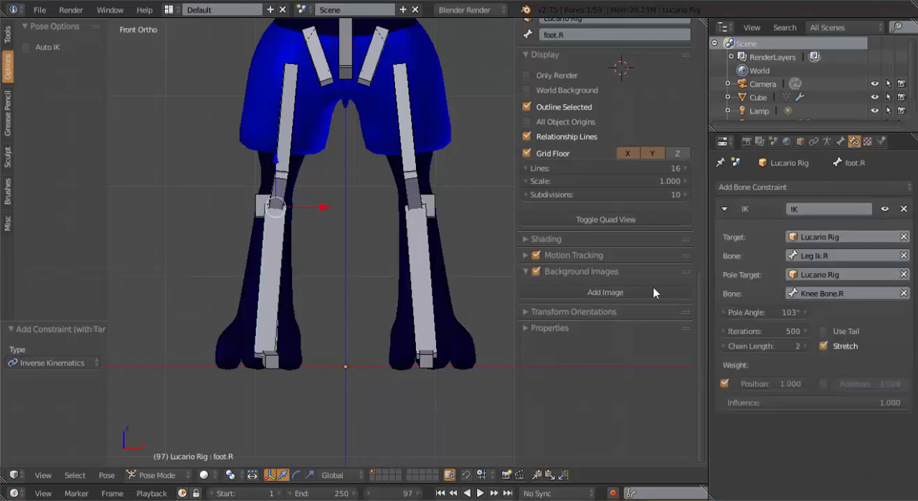
{"action": "left_click_drag", "start_coordinate": [764, 312], "coordinate": [765, 312]}
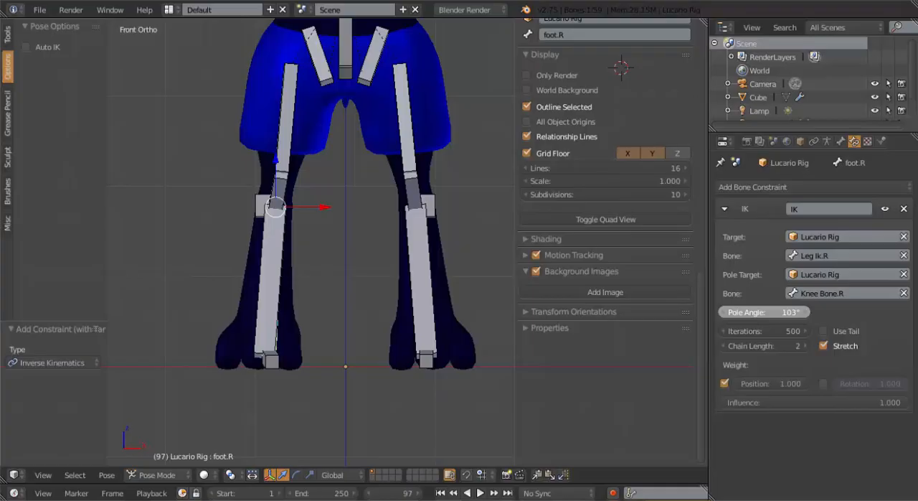
Set the pole angle of foot.R's IK constraint to 104° and deselect all bones
{"action": "left_click_drag", "start_coordinate": [764, 312], "coordinate": [765, 312]}
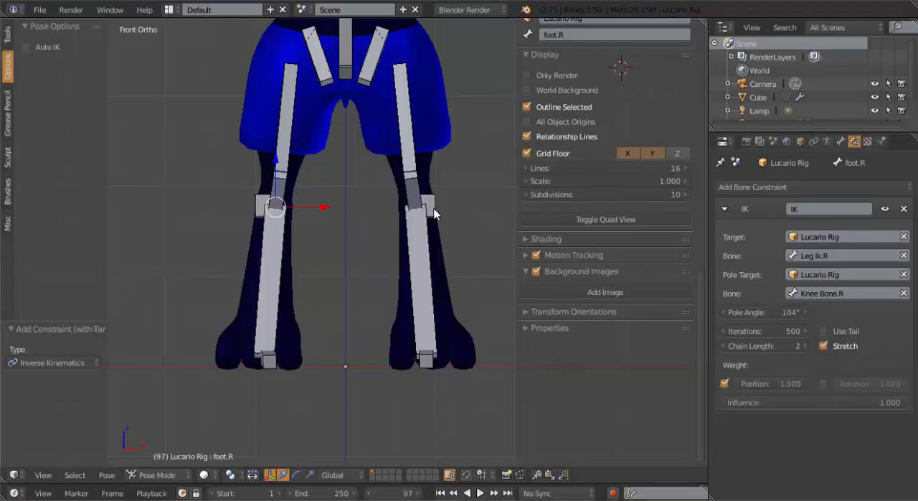
{"action": "key", "text": "a"}
Test-move the Leg Ik.R control bone to check how the right leg bends, and cancel the move
{"action": "scroll", "coordinate": [439, 223], "scroll_direction": "down", "scroll_amount": 2}
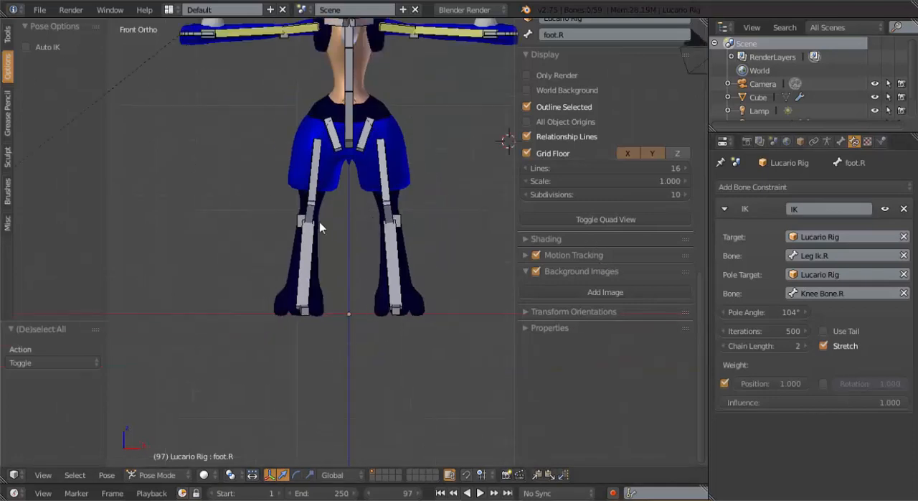
{"action": "middle_click_drag", "start_coordinate": [319, 227], "coordinate": [360, 259]}
{"action": "right_click", "coordinate": [320, 252]}
{"action": "key", "text": "g"}
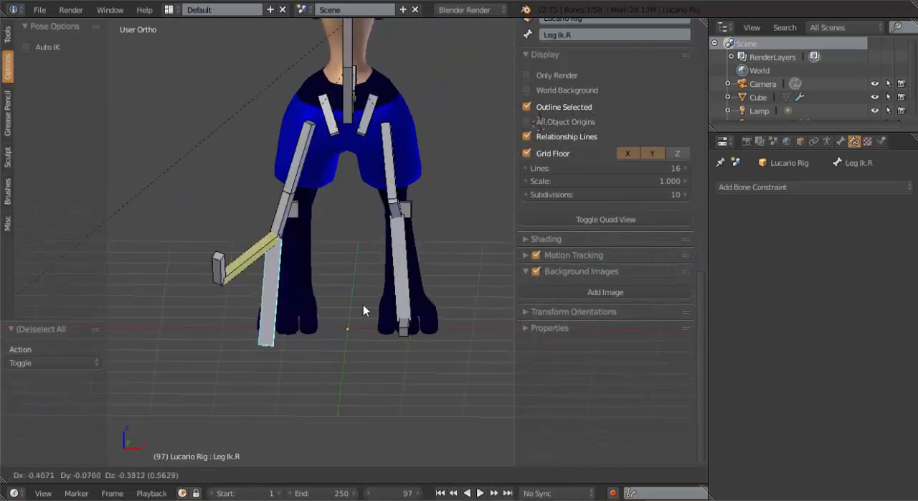
{"action": "right_click", "coordinate": [346, 249]}
Select foot.R together with Leg Ik.R and add a Copy Rotation constraint that targets the control bone
{"action": "scroll", "coordinate": [322, 254], "scroll_direction": "up", "scroll_amount": 5}
{"action": "scroll", "coordinate": [342, 245], "scroll_direction": "down", "scroll_amount": 1}
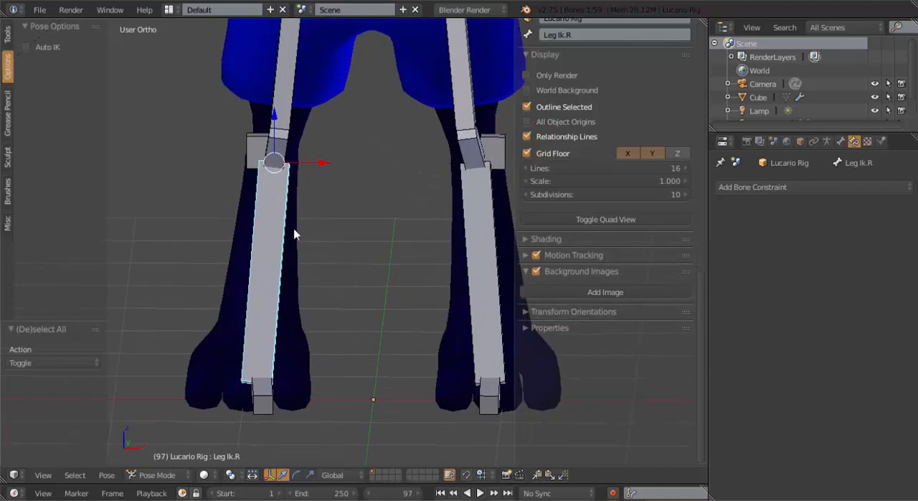
{"action": "right_click", "coordinate": [275, 238]}
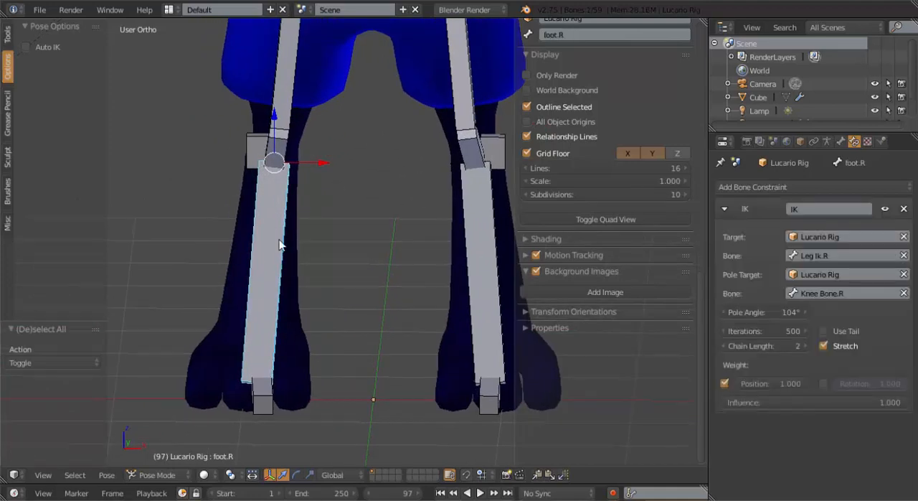
{"action": "key", "text": "shift+ctrl+c"}
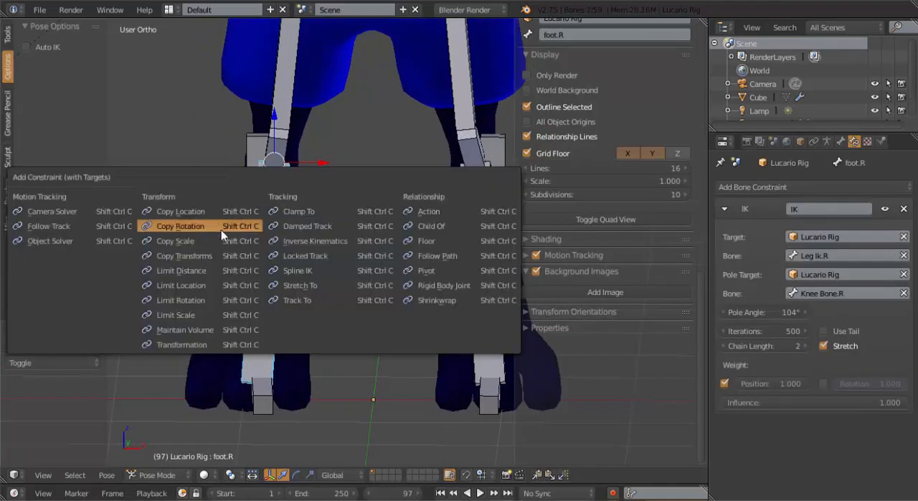
{"action": "left_click", "coordinate": [219, 226]}
Test-rotate Leg Ik.R from the front and from an angled view, cancelling each rotation
{"action": "right_click", "coordinate": [286, 228]}
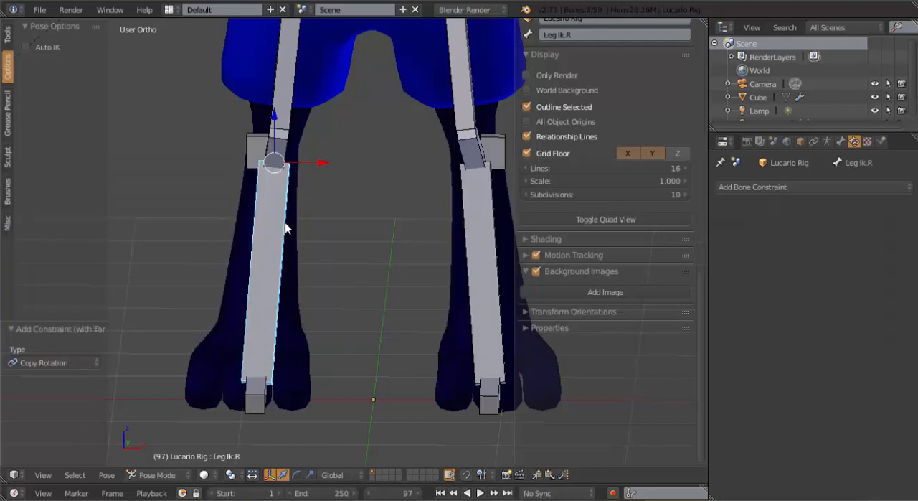
{"action": "key", "text": "r"}
{"action": "right_click", "coordinate": [324, 248]}
{"action": "scroll", "coordinate": [326, 236], "scroll_direction": "down", "scroll_amount": 2}
{"action": "middle_click_drag", "start_coordinate": [328, 229], "coordinate": [314, 234]}
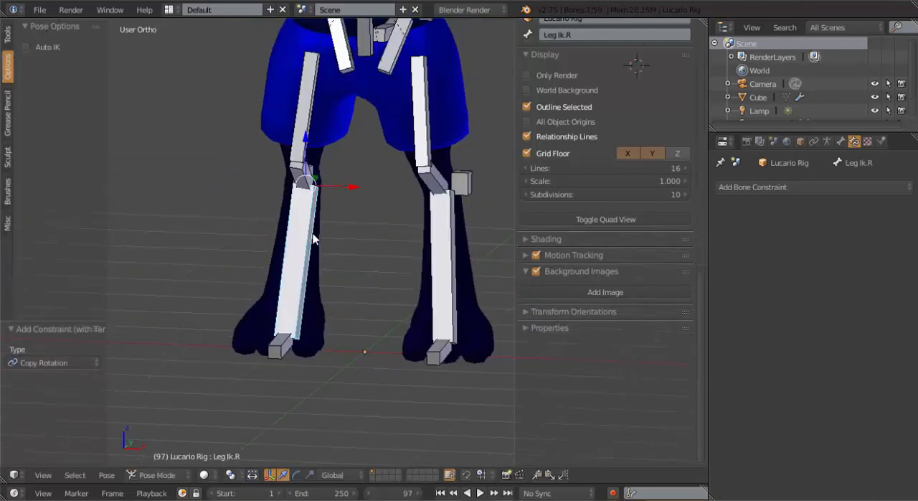
{"action": "key", "text": "r"}
{"action": "right_click", "coordinate": [307, 227]}
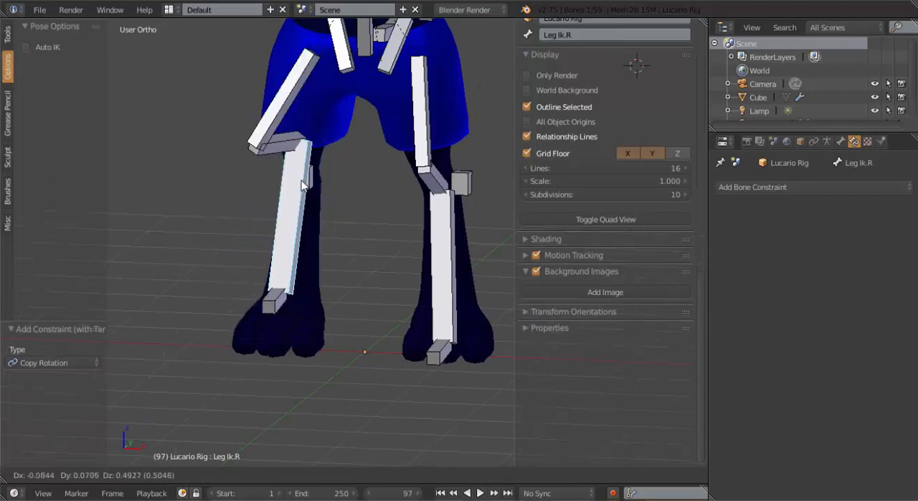
Test-move Leg Ik.R to check the right leg's knee and foot motion, and restore its position
{"action": "left_click", "coordinate": [314, 200]}
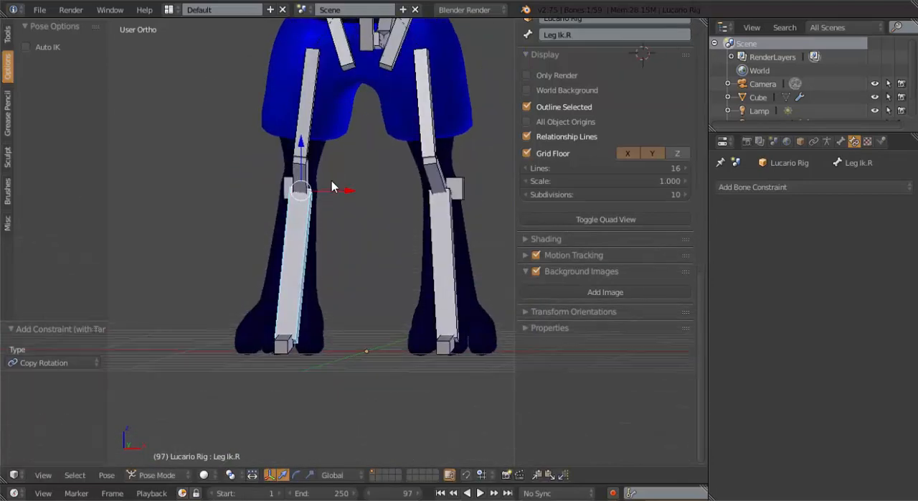
{"action": "middle_click_drag", "start_coordinate": [332, 185], "coordinate": [313, 248]}
{"action": "key", "text": "g"}
{"action": "right_click", "coordinate": [294, 177]}
Return to the front view and frame the whole character with its rig
{"action": "scroll", "coordinate": [295, 176], "scroll_direction": "down", "scroll_amount": 4}
{"action": "scroll", "coordinate": [314, 248], "scroll_direction": "up", "scroll_amount": 5}
{"action": "scroll", "coordinate": [280, 174], "scroll_direction": "down", "scroll_amount": 2}
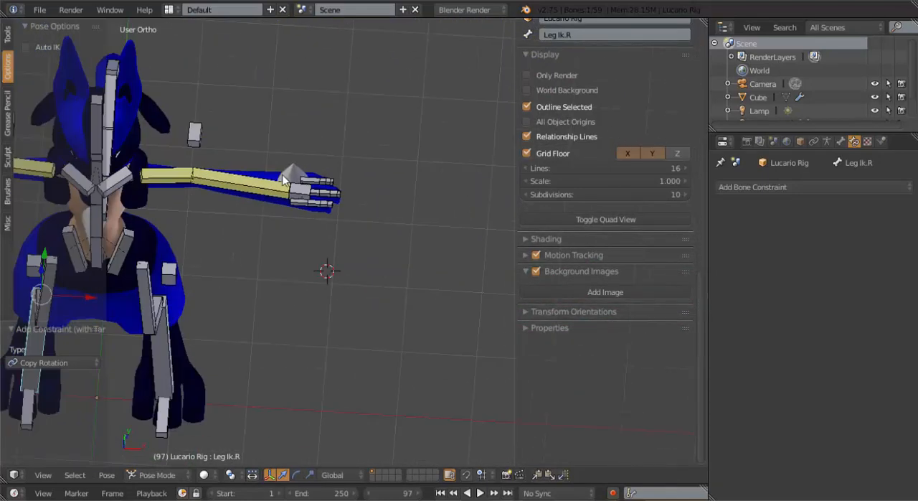
{"action": "key", "text": "KP_1"}
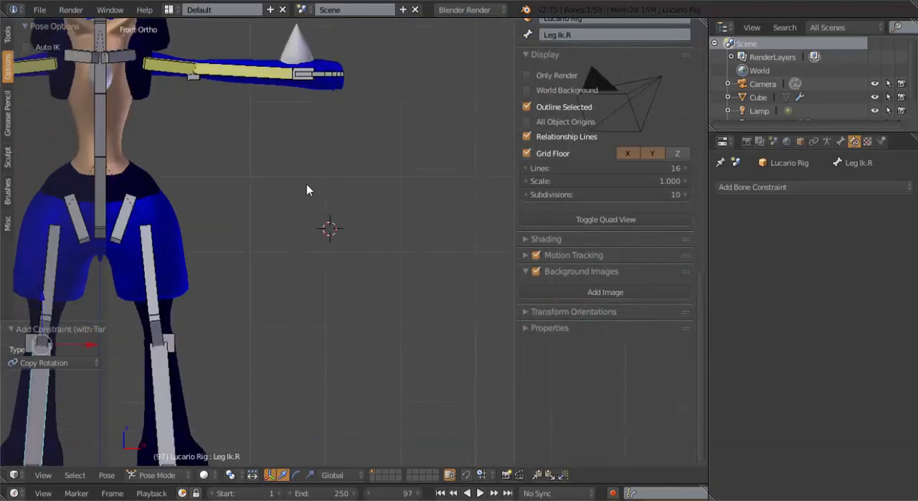
{"action": "scroll", "coordinate": [262, 188], "scroll_direction": "down", "scroll_amount": 3}
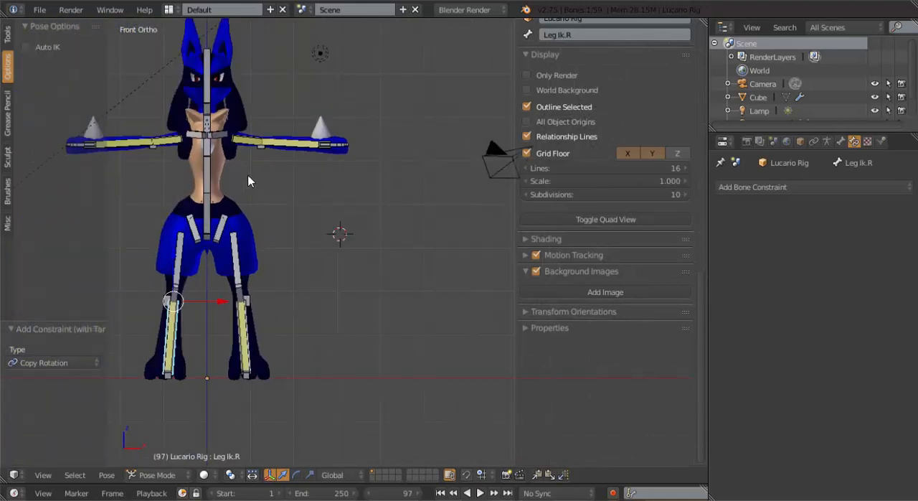
{"action": "middle_click_drag", "start_coordinate": [301, 192], "coordinate": [381, 192], "text": "shift"}
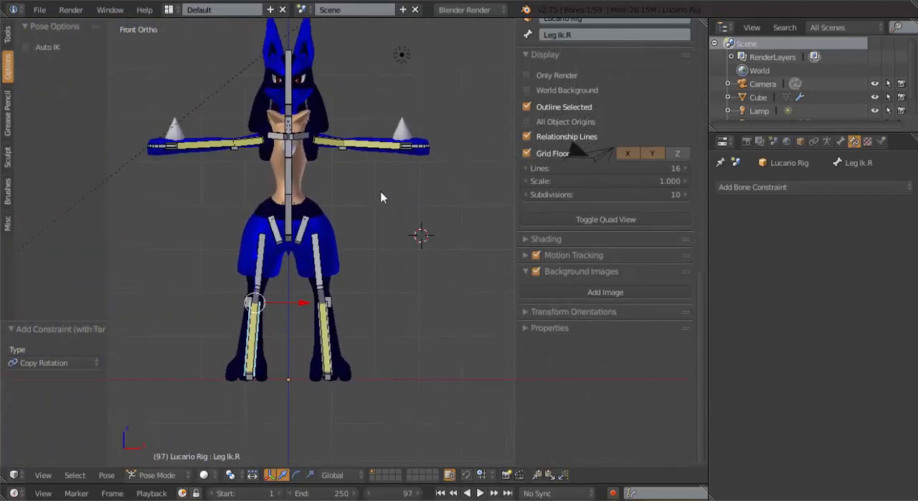